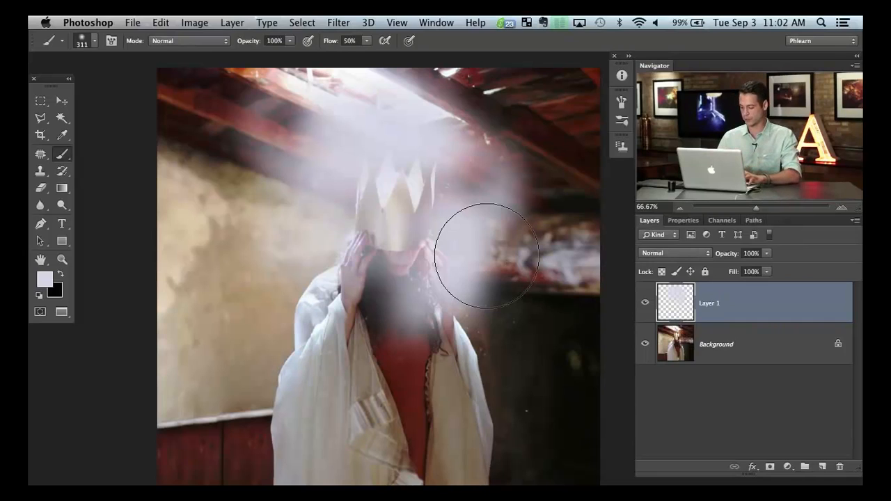
- Delete the painted layer above the Background and show the photo in a floating window at 50% zoom
key(Delete)
key(f)
key(f)
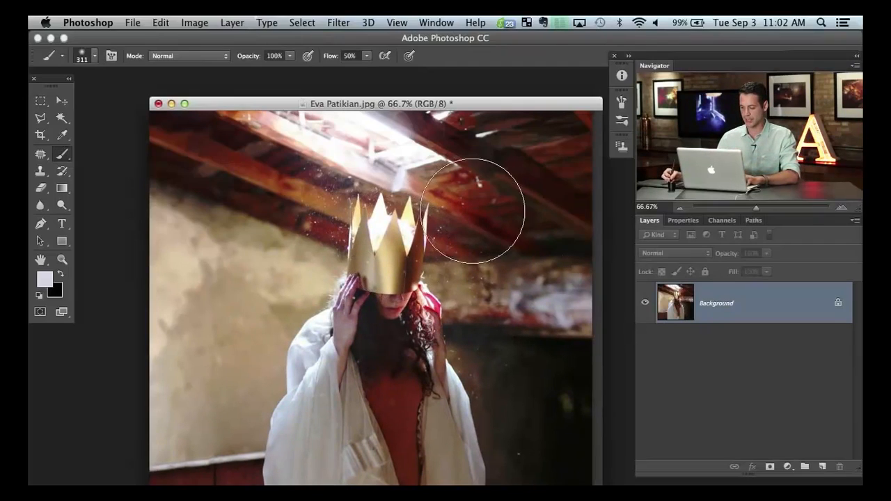
key(super+minus)
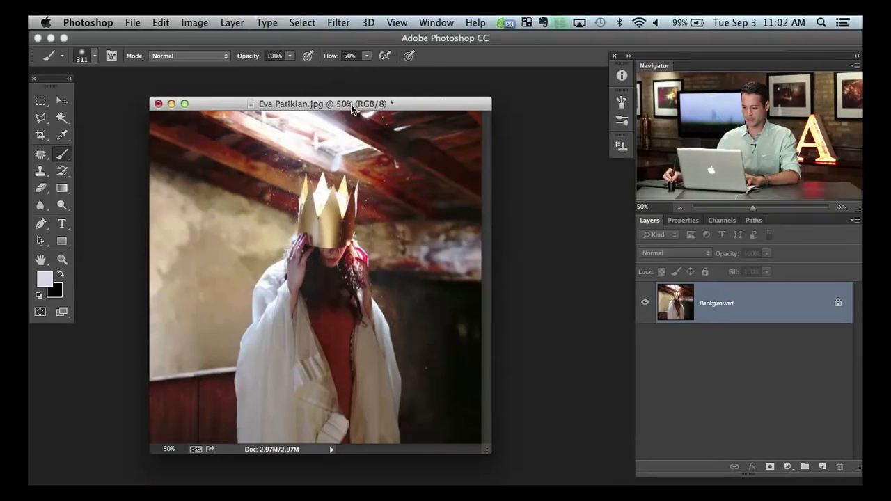
drag(351, 104, 295, 90)
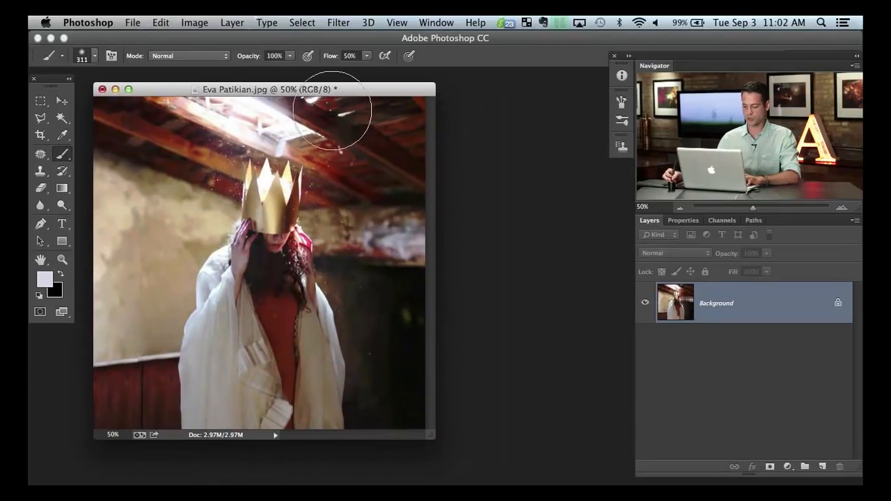
- Duplicate the Background layer into a new document and display that copy in full-screen mode
right_click(751, 313)
click(727, 330)
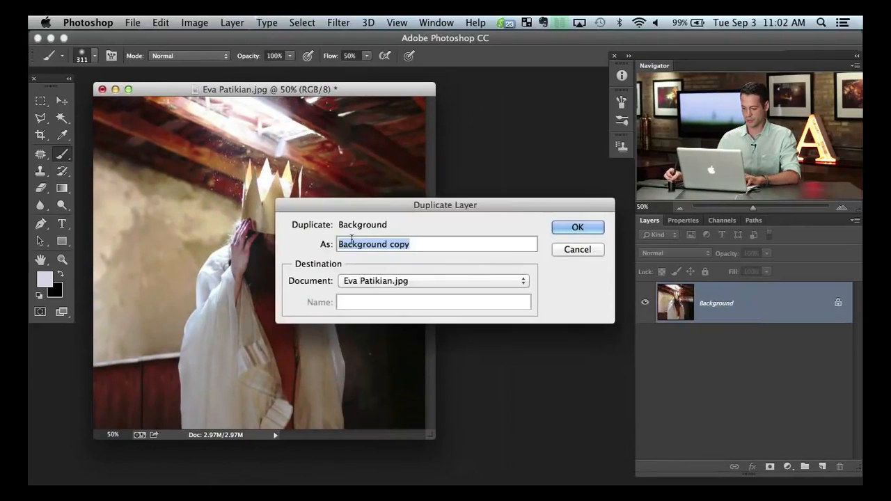
click(370, 286)
click(370, 293)
click(571, 228)
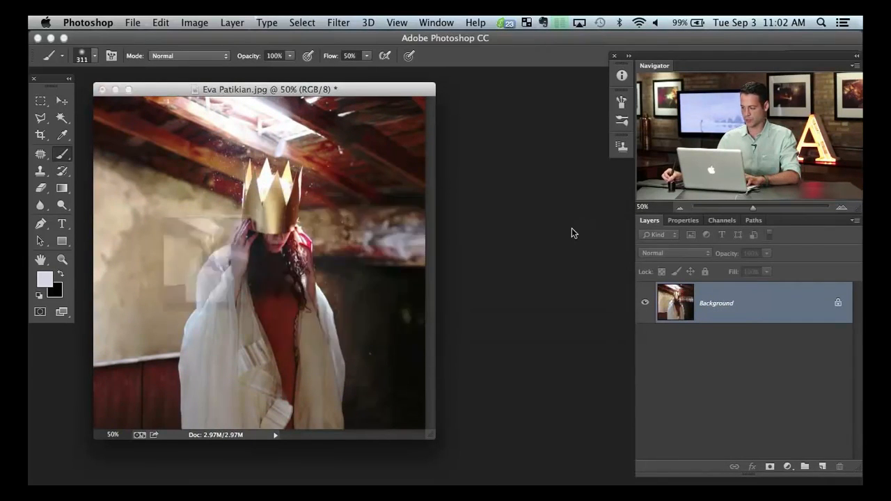
drag(277, 87, 467, 124)
key(f)
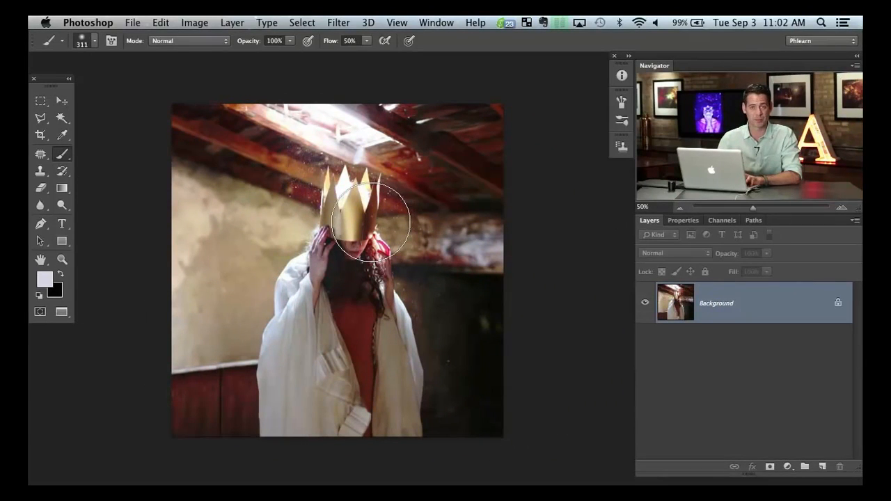
- Desaturate the duplicated photo and set the Clone Stamp's blending mode to Screen
key(shift+super+u)
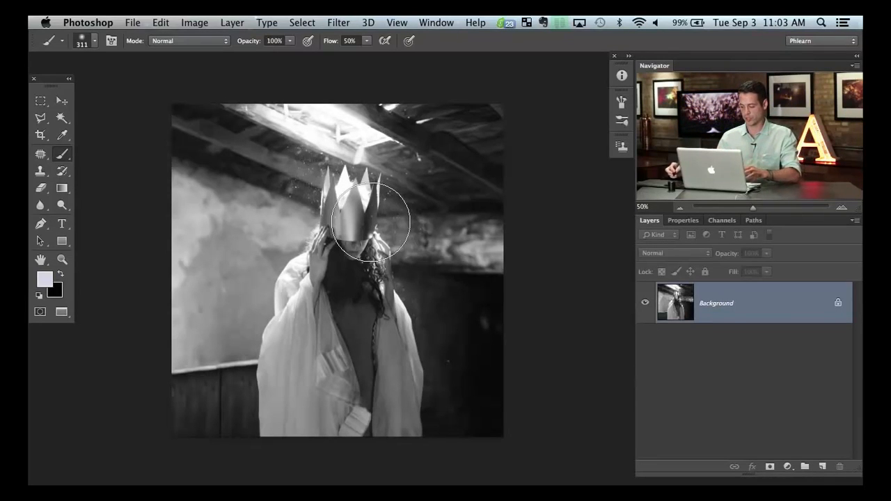
key(s)
drag(280, 233, 236, 220)
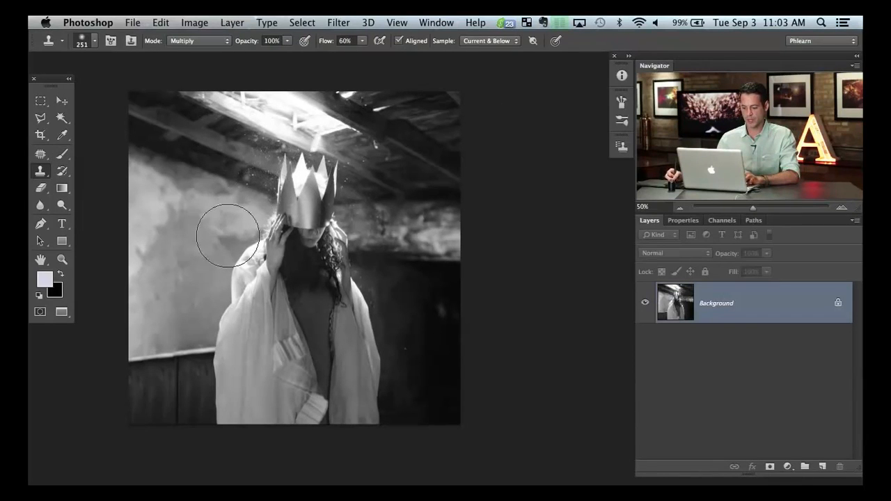
click(191, 40)
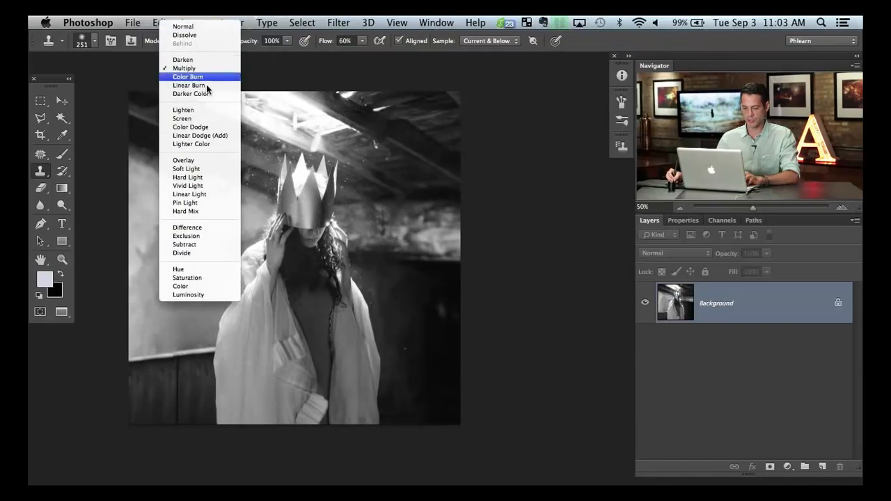
click(194, 117)
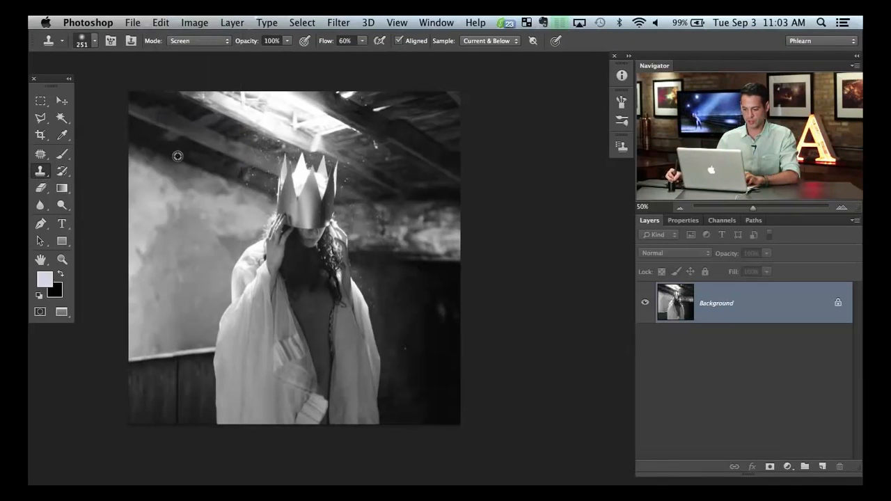
alt+click(206, 188)
mouse_move(299, 313)
mouse_down()
mouse_move(314, 286)
mouse_move(329, 296)
mouse_move(320, 281)
mouse_move(365, 296)
mouse_move(330, 286)
mouse_move(306, 259)
mouse_move(287, 270)
mouse_move(284, 233)
mouse_move(267, 273)
mouse_move(263, 255)
mouse_move(289, 244)
mouse_move(342, 252)
mouse_move(273, 228)
mouse_move(259, 246)
mouse_move(313, 259)
mouse_move(307, 223)
mouse_move(261, 225)
mouse_move(281, 200)
mouse_move(358, 179)
mouse_up()
key(super+z)
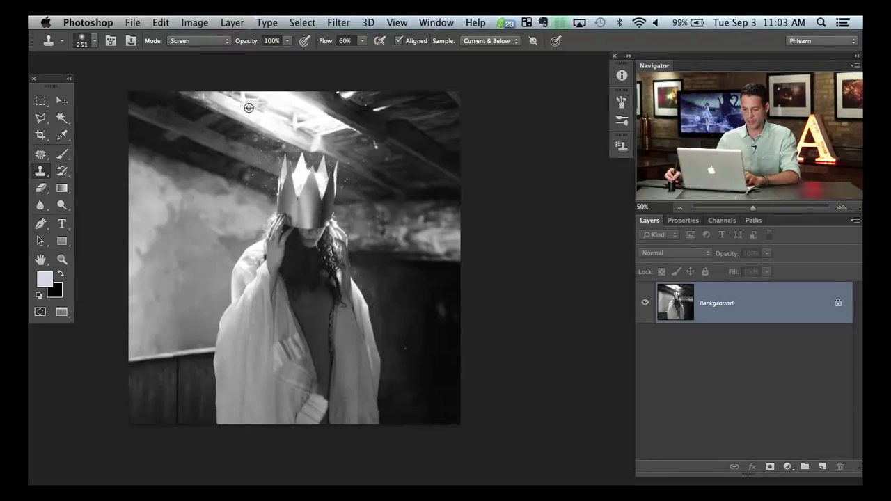
drag(241, 111, 240, 108)
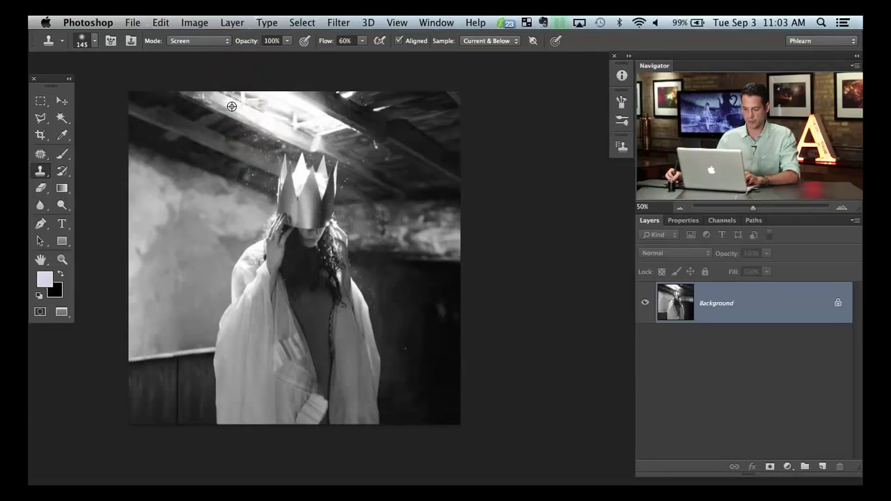
mouse_move(285, 245)
mouse_down()
mouse_move(324, 255)
mouse_move(311, 225)
mouse_move(398, 231)
mouse_up()
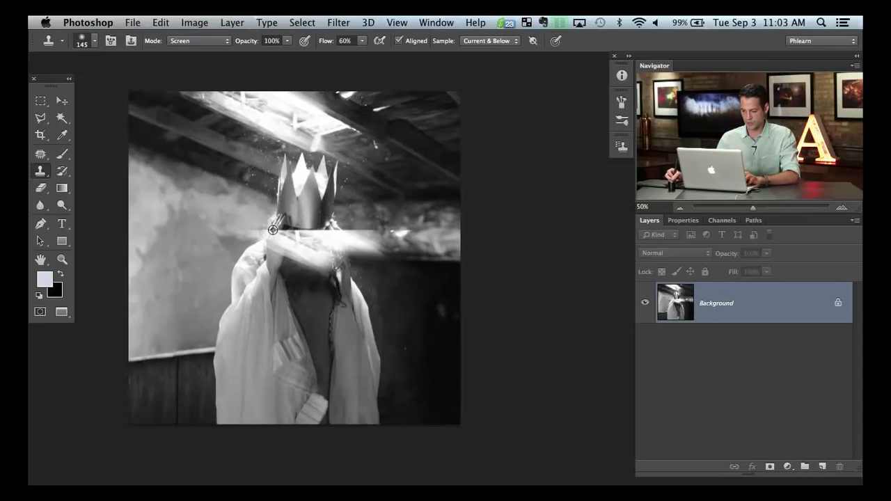
key(super+z)
drag(201, 236, 216, 236)
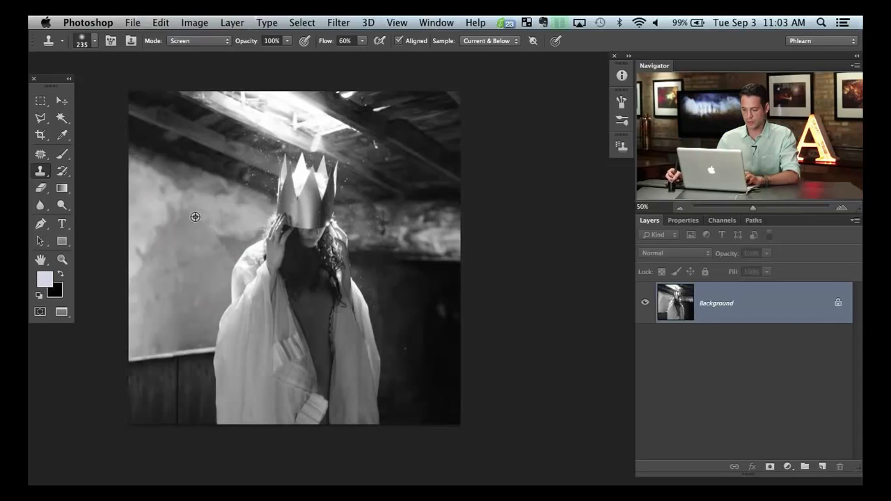
mouse_move(275, 287)
mouse_down()
mouse_move(257, 248)
mouse_move(249, 309)
mouse_move(253, 281)
mouse_move(211, 239)
mouse_up()
key(super+z)
- Clone light wall texture in Screen mode with a 152 px brush over the figure's chest, robe and the wall to the right
alt+click(207, 212)
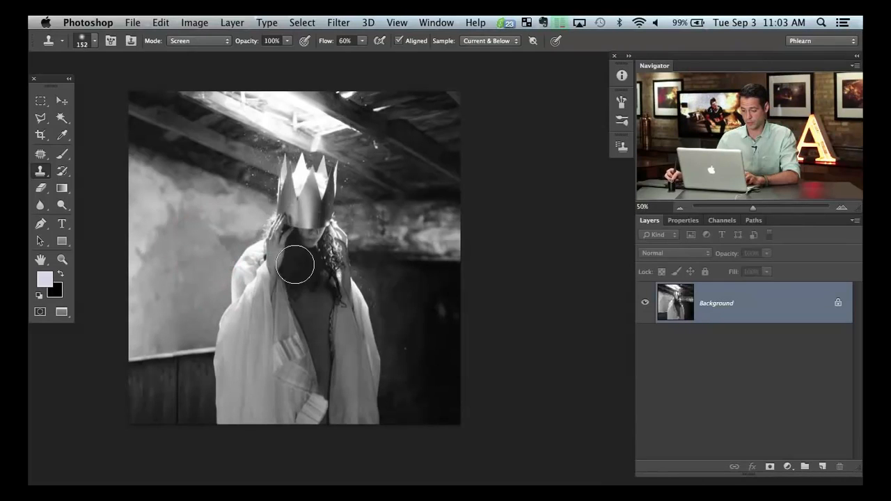
mouse_move(296, 262)
mouse_down()
mouse_move(287, 291)
mouse_move(280, 274)
mouse_move(258, 287)
mouse_move(274, 231)
mouse_move(268, 282)
mouse_up()
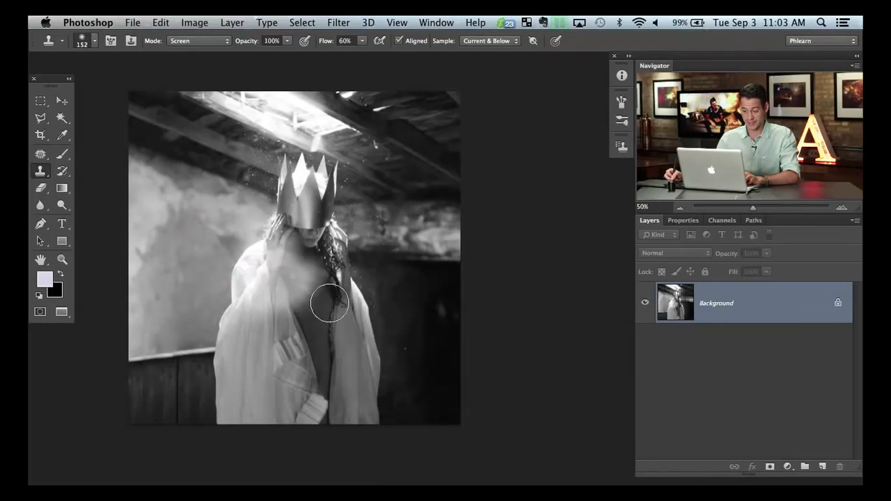
mouse_move(329, 303)
mouse_down()
mouse_move(325, 343)
mouse_move(317, 344)
mouse_move(345, 339)
mouse_move(348, 309)
mouse_move(359, 330)
mouse_move(390, 349)
mouse_move(396, 298)
mouse_move(426, 261)
mouse_up()
alt+click(396, 264)
mouse_move(358, 192)
mouse_down()
mouse_move(325, 211)
mouse_move(319, 249)
mouse_move(281, 206)
mouse_up()
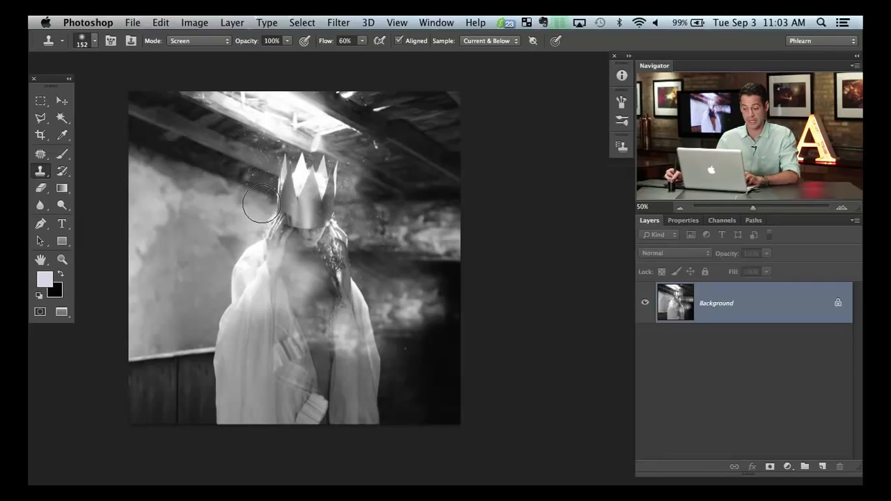
alt+click(205, 193)
mouse_move(222, 163)
mouse_down()
mouse_move(248, 154)
mouse_move(267, 207)
mouse_up()
key(super+z)
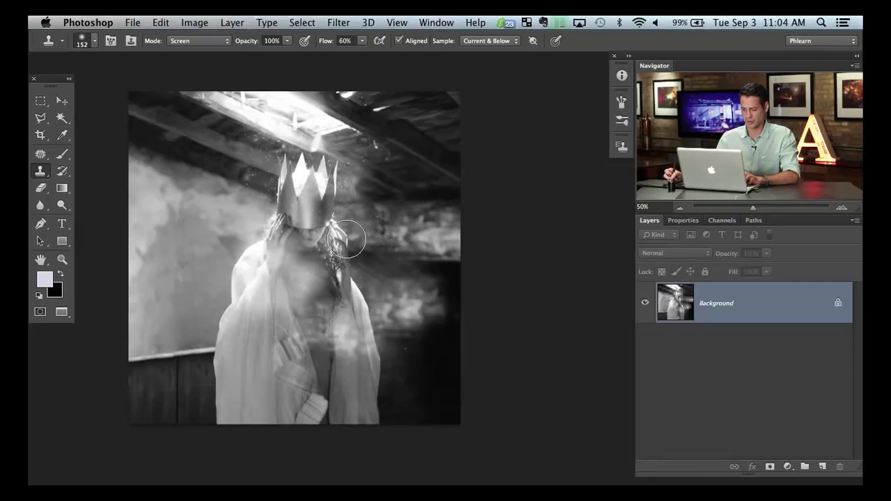
- Clone lighter texture in Screen mode onto the beams right of the crown and along the robe's left edge
mouse_move(400, 227)
mouse_down()
mouse_move(378, 198)
mouse_move(404, 214)
mouse_move(387, 161)
mouse_move(399, 173)
mouse_move(379, 212)
mouse_up()
key(super+z)
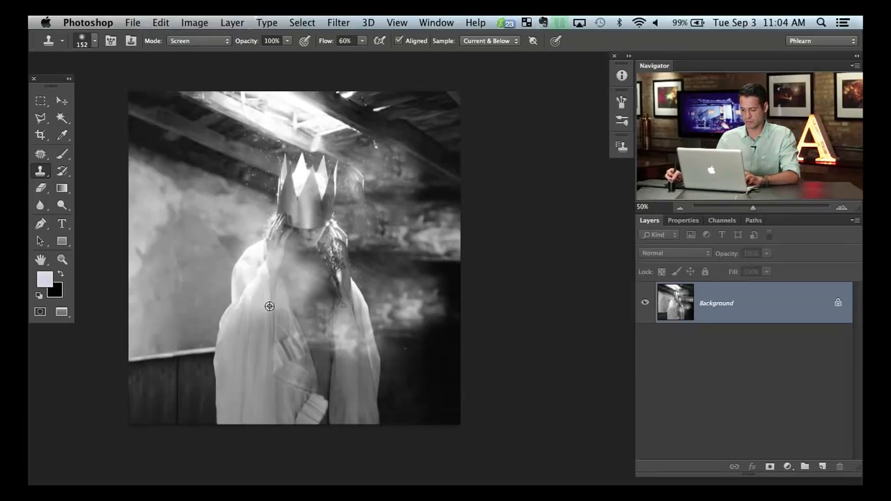
alt+click(200, 316)
mouse_move(212, 386)
mouse_down()
mouse_move(202, 368)
mouse_move(176, 367)
mouse_move(222, 319)
mouse_up()
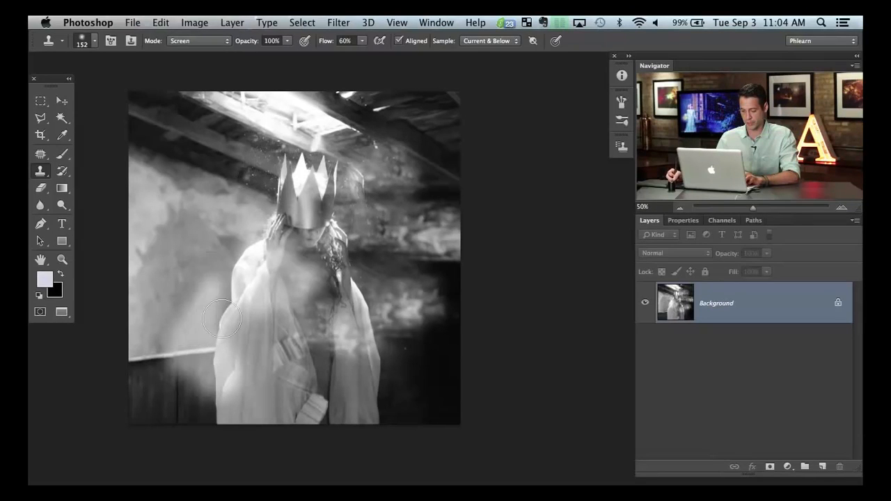
- Set the Clone Stamp to Multiply with a 210 px brush and clone dark beams over the figure's left shoulder, chest and robe
click(201, 40)
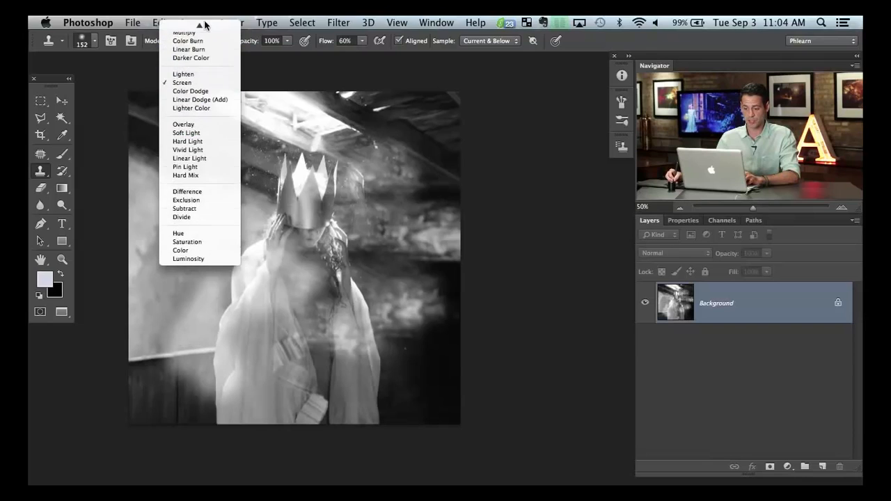
click(202, 39)
mouse_move(213, 215)
mouse_down()
mouse_move(260, 240)
mouse_move(267, 224)
mouse_move(238, 276)
mouse_up()
alt+click(203, 153)
mouse_move(304, 286)
mouse_down()
mouse_move(295, 315)
mouse_move(266, 349)
mouse_move(235, 299)
mouse_move(256, 298)
mouse_move(211, 323)
mouse_up()
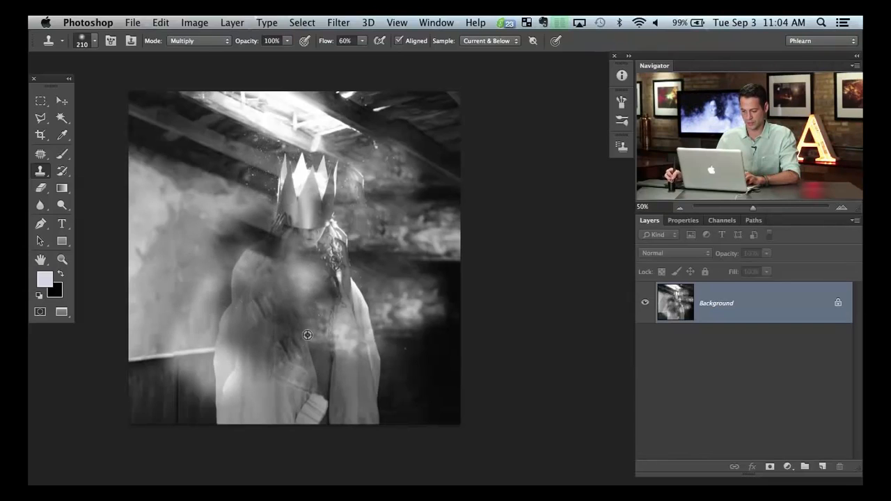
alt+click(374, 368)
mouse_move(331, 317)
mouse_down()
mouse_move(344, 343)
mouse_move(300, 341)
mouse_up()
key(super+z)
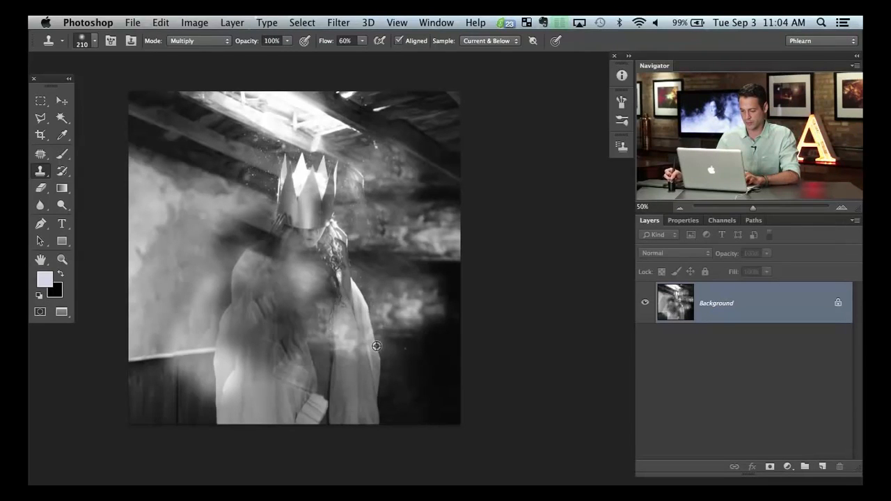
- Darken the right half of the robe, the crown and the beams on its left by cloning in Multiply mode
mouse_move(366, 343)
mouse_down()
mouse_move(325, 354)
mouse_move(319, 334)
mouse_up()
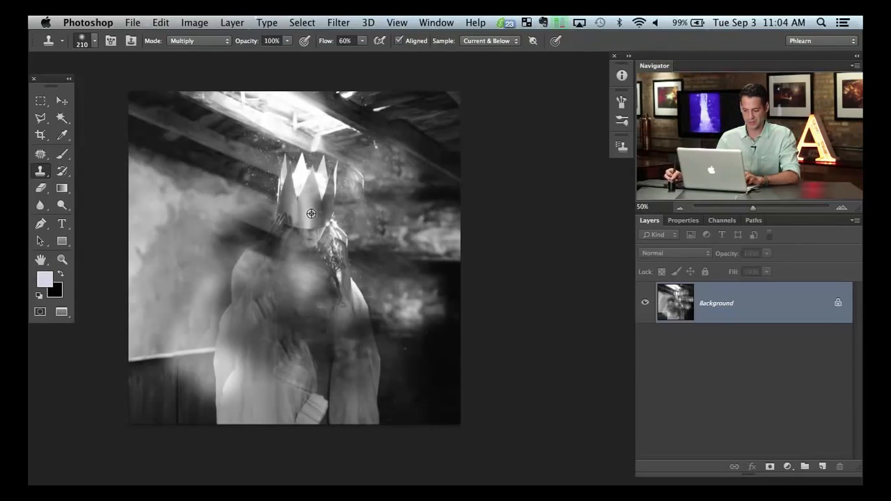
mouse_move(341, 244)
mouse_down()
mouse_move(306, 230)
mouse_move(316, 210)
mouse_move(293, 179)
mouse_move(312, 200)
mouse_move(331, 177)
mouse_move(306, 178)
mouse_up()
mouse_move(259, 162)
mouse_down()
mouse_move(236, 170)
mouse_move(183, 158)
mouse_up()
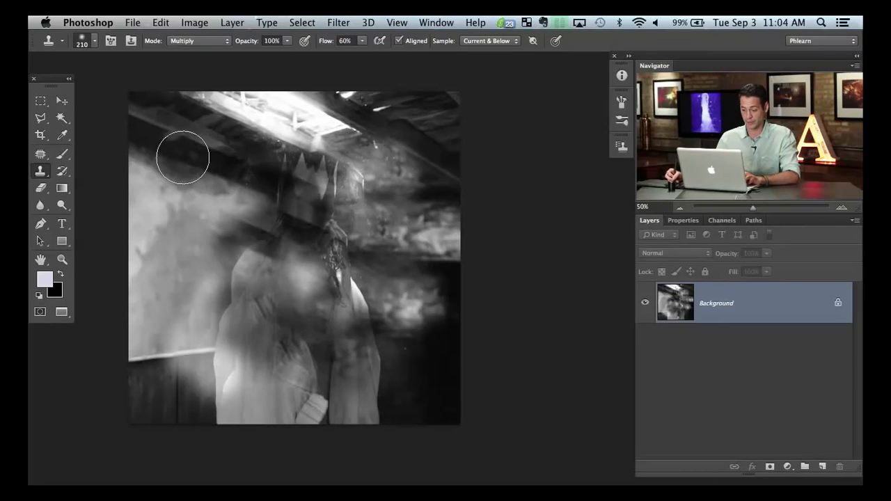
- Clone dark texture in Multiply mode over the crown's right edge and the brick wall right of the figure
alt+click(373, 160)
drag(331, 182, 346, 229)
alt+click(389, 181)
drag(357, 188, 352, 177)
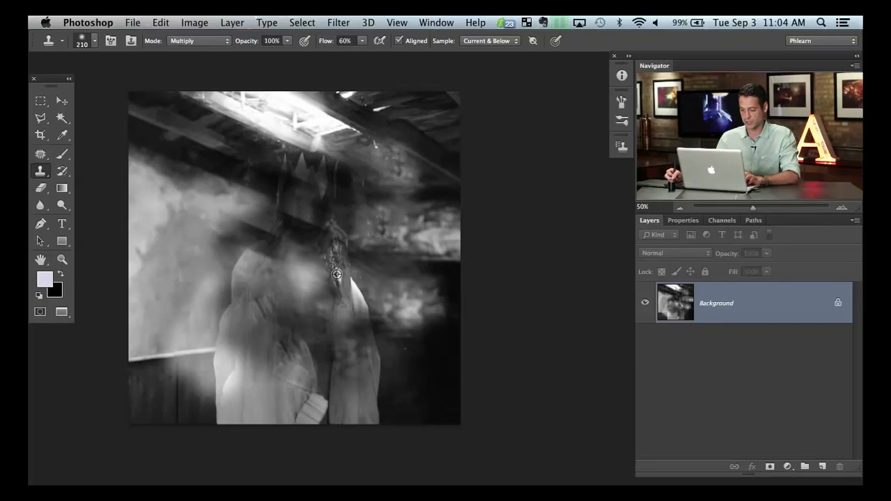
mouse_move(380, 321)
mouse_down()
mouse_move(414, 327)
mouse_move(448, 266)
mouse_move(447, 253)
mouse_move(390, 262)
mouse_move(457, 229)
mouse_move(380, 282)
mouse_move(396, 303)
mouse_move(387, 328)
mouse_move(376, 282)
mouse_move(362, 299)
mouse_move(418, 260)
mouse_move(412, 227)
mouse_up()
alt+click(412, 265)
alt+click(387, 327)
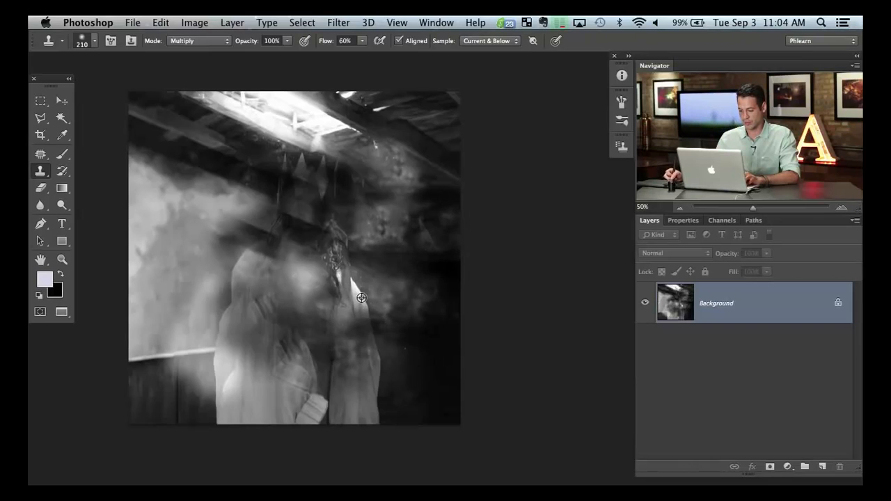
mouse_move(302, 271)
mouse_down()
mouse_move(278, 268)
mouse_move(306, 315)
mouse_move(304, 260)
mouse_move(282, 273)
mouse_move(286, 261)
mouse_move(292, 293)
mouse_move(372, 273)
mouse_move(351, 297)
mouse_move(317, 259)
mouse_move(303, 274)
mouse_move(396, 136)
mouse_move(302, 281)
mouse_up()
alt+click(328, 339)
key(super+z)
alt+click(338, 206)
key(super+alt+z)
key(super+alt+z)
key(super+alt+z)
alt+click(363, 341)
alt+click(352, 298)
key(super+alt+z)
key(super+alt+z)
- Darken the light patch on the chest, the crown and the upper left wall by cloning in Multiply mode
alt+click(352, 203)
alt+click(396, 136)
alt+click(356, 239)
mouse_move(301, 208)
mouse_down()
mouse_move(307, 158)
mouse_move(350, 257)
mouse_move(283, 174)
mouse_up()
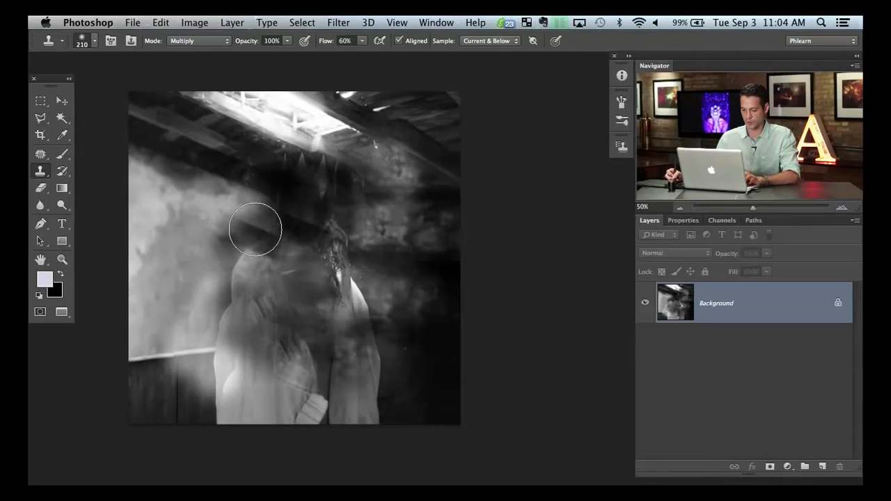
drag(267, 217, 259, 199)
mouse_move(157, 212)
mouse_down()
mouse_move(173, 171)
mouse_move(148, 167)
mouse_move(135, 231)
mouse_move(151, 144)
mouse_move(134, 164)
mouse_up()
- Clone dark beam texture in Multiply mode over the rest of the bright wall left of the figure
alt+click(230, 183)
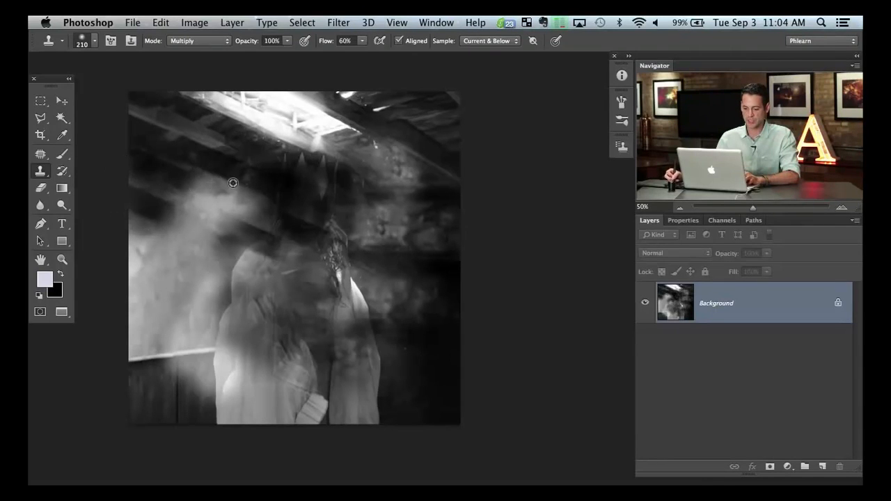
alt+click(232, 183)
mouse_move(142, 271)
mouse_down()
mouse_move(148, 230)
mouse_move(116, 287)
mouse_move(185, 278)
mouse_move(177, 256)
mouse_move(167, 274)
mouse_move(214, 301)
mouse_up()
alt+click(227, 260)
mouse_move(136, 318)
mouse_down()
mouse_move(182, 288)
mouse_move(229, 285)
mouse_move(199, 192)
mouse_move(185, 243)
mouse_up()
mouse_move(311, 277)
mouse_down()
mouse_move(211, 282)
mouse_move(278, 338)
mouse_move(200, 317)
mouse_move(156, 368)
mouse_move(136, 339)
mouse_move(179, 375)
mouse_move(221, 353)
mouse_move(183, 388)
mouse_move(220, 393)
mouse_move(172, 342)
mouse_move(147, 351)
mouse_up()
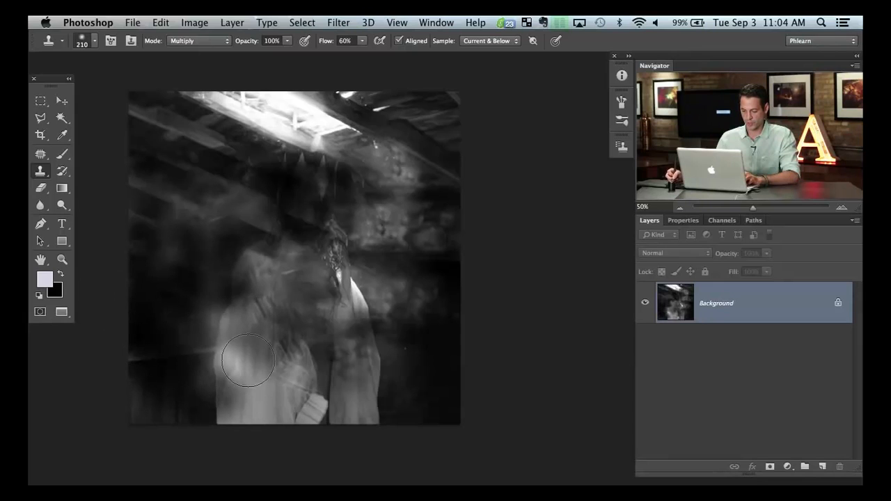
- Clone dark tones in Multiply mode over the left and middle of the robe to hide its folds
mouse_move(210, 346)
mouse_down()
mouse_move(213, 321)
mouse_move(175, 377)
mouse_move(259, 344)
mouse_up()
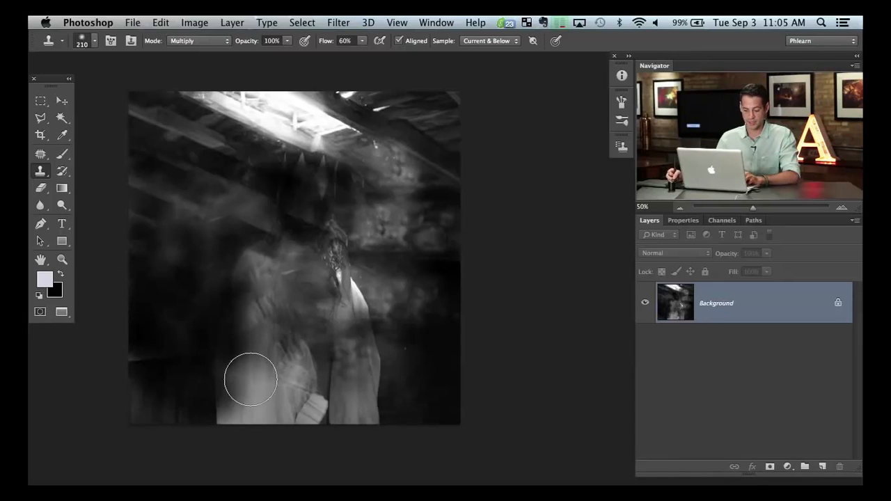
mouse_move(250, 380)
mouse_down()
mouse_move(280, 342)
mouse_move(281, 261)
mouse_up()
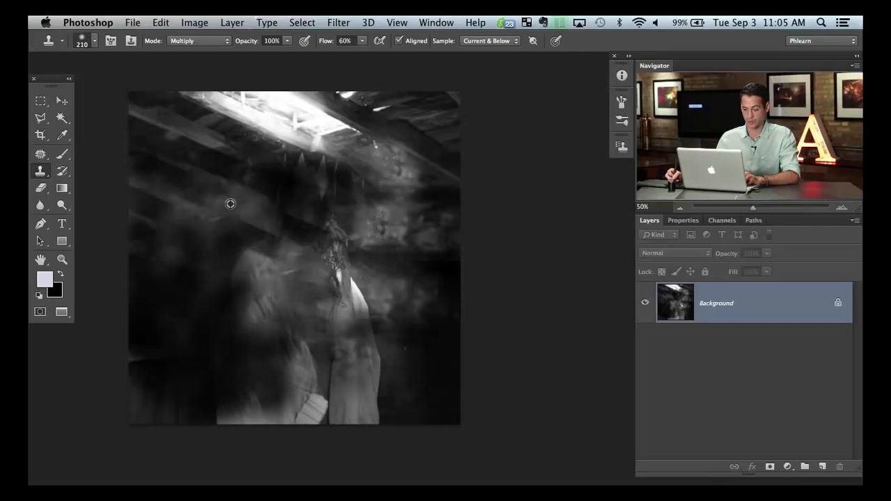
drag(284, 324, 243, 348)
mouse_move(336, 383)
mouse_down()
mouse_move(293, 366)
mouse_move(312, 348)
mouse_up()
- Switch the Clone Stamp to Screen and clone lighter texture over the darkened robe and the area left of it
click(198, 41)
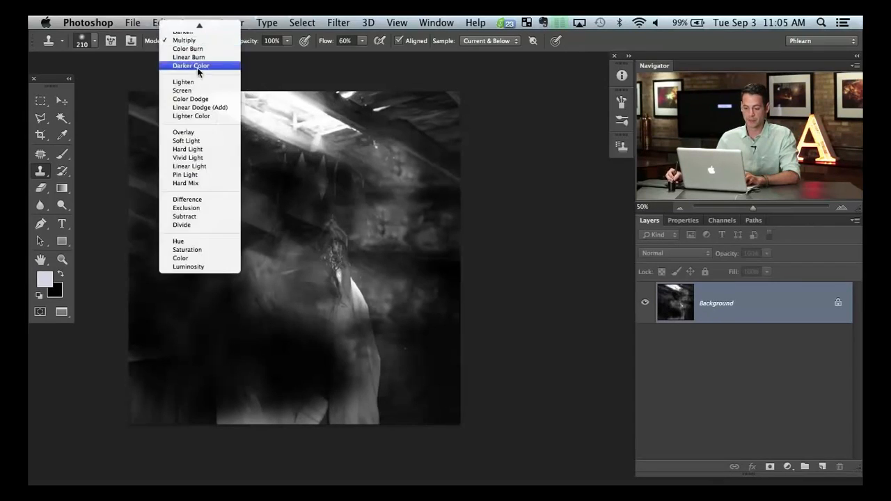
click(200, 87)
mouse_move(285, 336)
mouse_down()
mouse_move(313, 350)
mouse_move(229, 284)
mouse_up()
mouse_move(296, 287)
mouse_down()
mouse_move(328, 367)
mouse_move(373, 363)
mouse_move(271, 358)
mouse_up()
- Switch the Clone Stamp to Multiply mode and clone dark tones over the light lower part of the robe
click(197, 40)
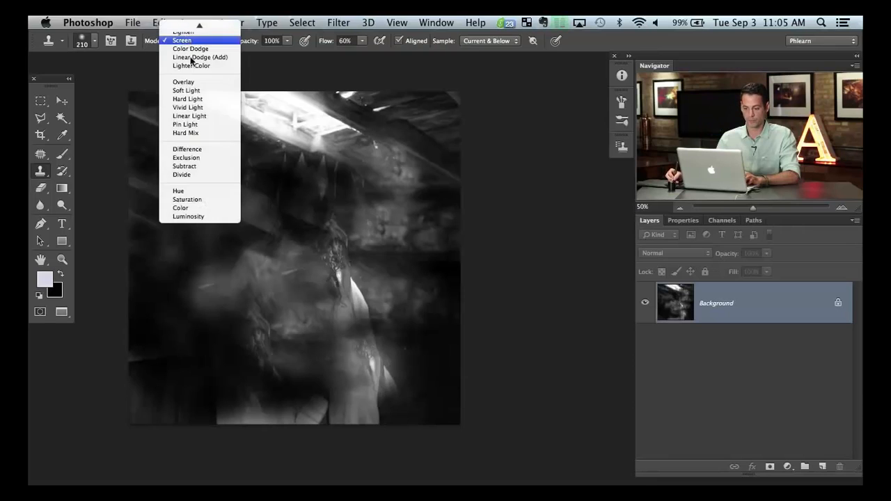
scroll(198, 49, up, 2)
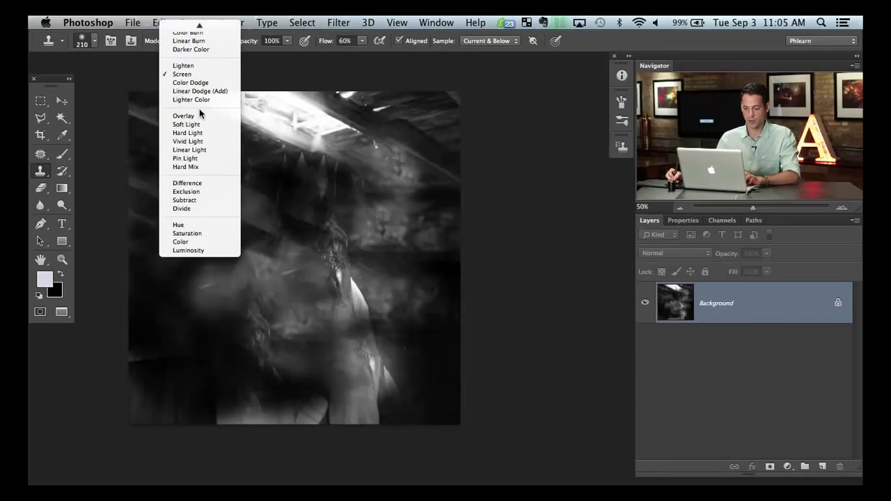
scroll(199, 70, up, 3)
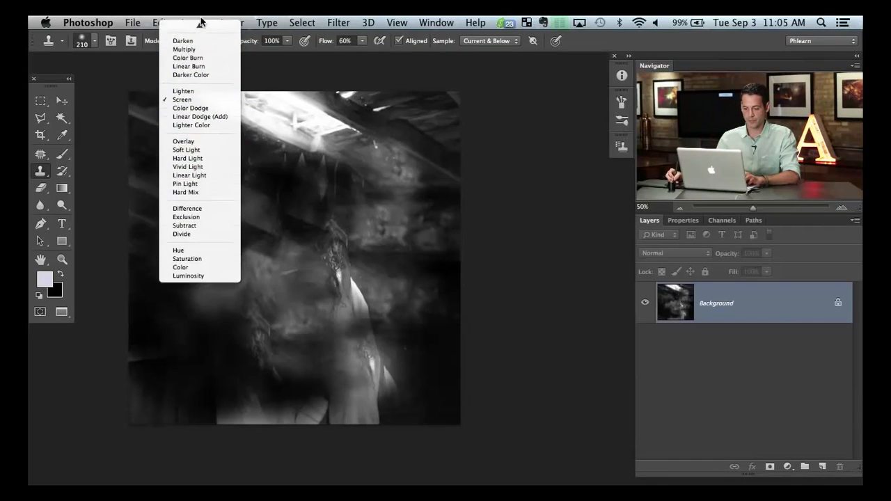
click(197, 64)
mouse_move(193, 363)
mouse_down()
mouse_move(256, 414)
mouse_move(231, 419)
mouse_move(259, 406)
mouse_move(361, 403)
mouse_move(357, 376)
mouse_move(377, 372)
mouse_move(386, 400)
mouse_move(339, 422)
mouse_move(310, 418)
mouse_move(305, 388)
mouse_move(385, 390)
mouse_move(394, 373)
mouse_move(289, 317)
mouse_up()
- Clone dark texture in Multiply mode over the bright skylight and ceiling beams along the image's upper edge
alt+click(301, 302)
alt+click(303, 253)
mouse_move(281, 160)
mouse_down()
mouse_move(249, 140)
mouse_move(256, 168)
mouse_move(174, 121)
mouse_move(195, 143)
mouse_move(293, 117)
mouse_move(312, 127)
mouse_move(314, 141)
mouse_move(293, 129)
mouse_move(333, 123)
mouse_move(297, 142)
mouse_move(287, 139)
mouse_move(284, 121)
mouse_move(243, 105)
mouse_move(223, 113)
mouse_move(233, 105)
mouse_move(191, 108)
mouse_up()
alt+click(293, 209)
alt+click(271, 167)
alt+click(264, 132)
mouse_move(264, 132)
mouse_down()
mouse_move(299, 95)
mouse_move(294, 135)
mouse_move(348, 95)
mouse_move(337, 127)
mouse_move(424, 105)
mouse_move(407, 116)
mouse_move(443, 163)
mouse_move(389, 192)
mouse_up()
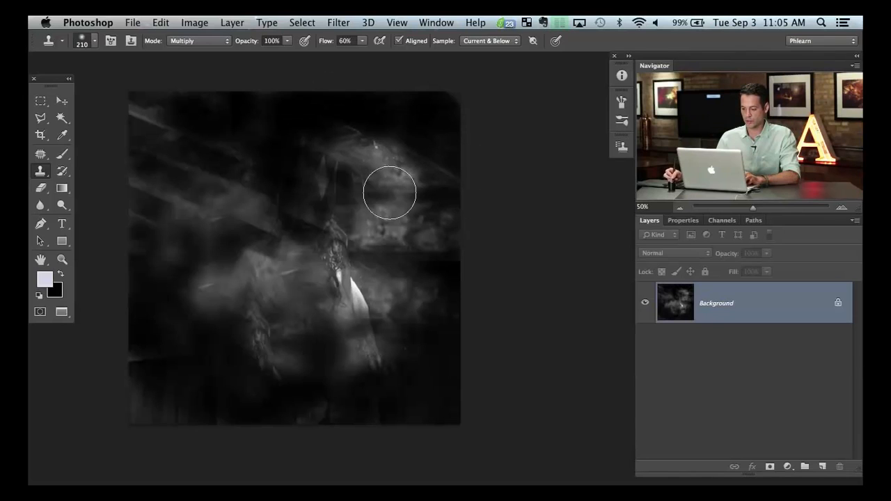
- Darken the beam streaks along the image's left edge by cloning in Multiply mode
mouse_move(299, 217)
mouse_down()
mouse_move(216, 217)
mouse_move(234, 201)
mouse_move(222, 172)
mouse_move(194, 168)
mouse_move(178, 209)
mouse_move(183, 201)
mouse_move(131, 174)
mouse_up()
alt+click(184, 162)
mouse_move(140, 121)
mouse_down()
mouse_move(140, 110)
mouse_move(142, 121)
mouse_up()
alt+click(182, 184)
drag(124, 244, 127, 237)
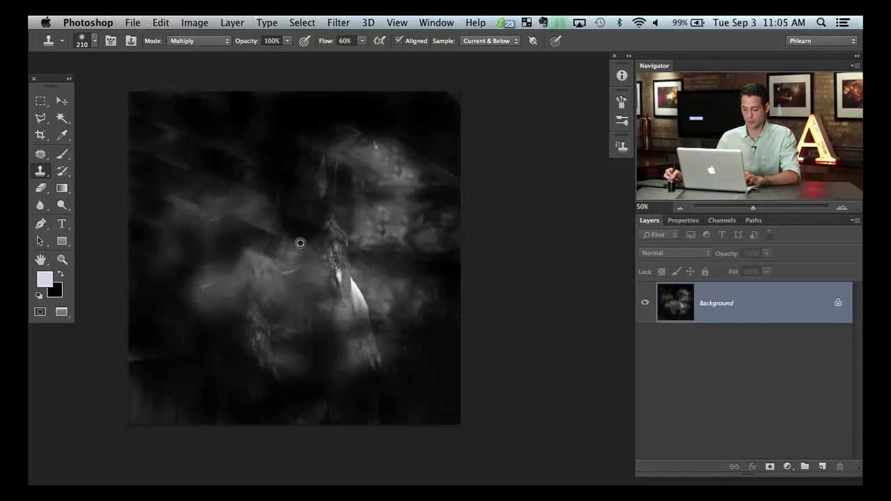
- Clone dark tones in Multiply mode over the hazy patch just left of the image centre
mouse_move(254, 229)
mouse_down()
mouse_move(243, 233)
mouse_move(260, 223)
mouse_move(311, 278)
mouse_up()
alt+click(362, 218)
drag(256, 273, 246, 261)
- Darken the remaining bright sliver of the robe on the figure's right side and the robe's bottom edge in Multiply mode
alt+click(362, 302)
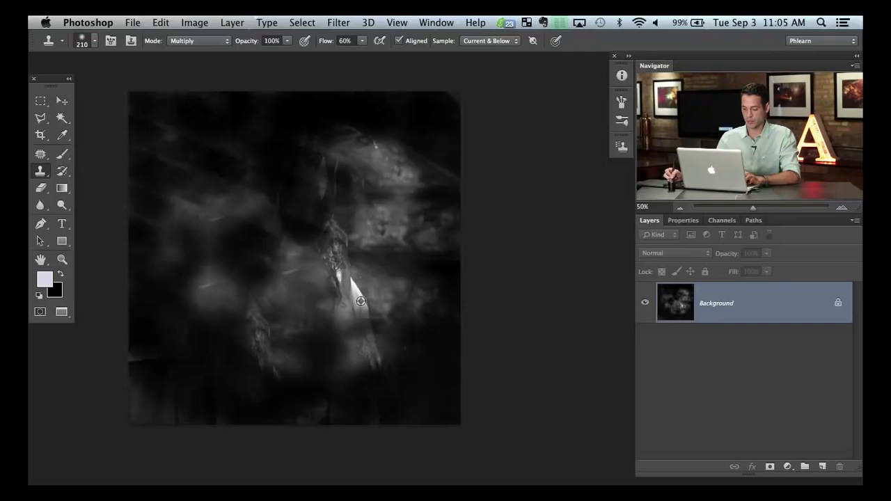
mouse_move(356, 367)
mouse_down()
mouse_move(370, 364)
mouse_move(351, 359)
mouse_up()
alt+click(336, 275)
mouse_move(346, 288)
mouse_down()
mouse_move(334, 264)
mouse_move(344, 289)
mouse_up()
drag(334, 419, 319, 416)
- Darken the lower left corner, the bright spot left of centre and the central haze by cloning in Multiply mode
alt+click(213, 362)
mouse_move(202, 384)
mouse_down()
mouse_move(132, 412)
mouse_move(139, 398)
mouse_move(200, 371)
mouse_up()
alt+click(203, 379)
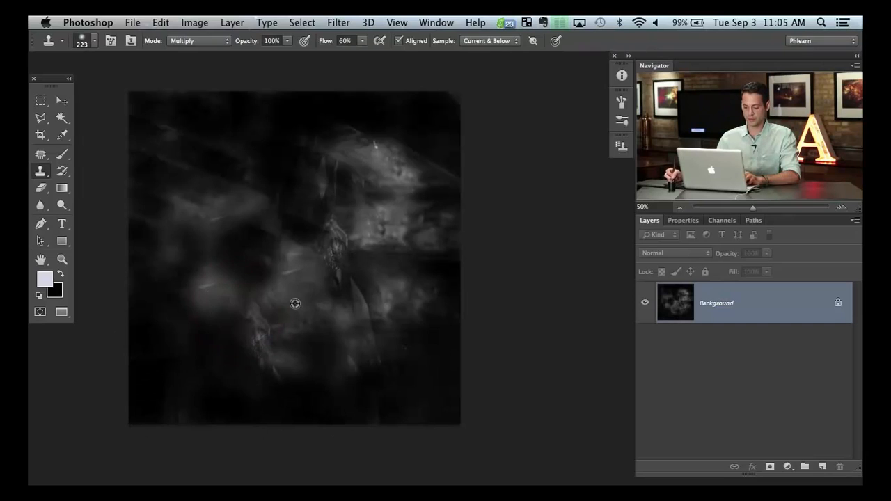
drag(207, 285, 204, 281)
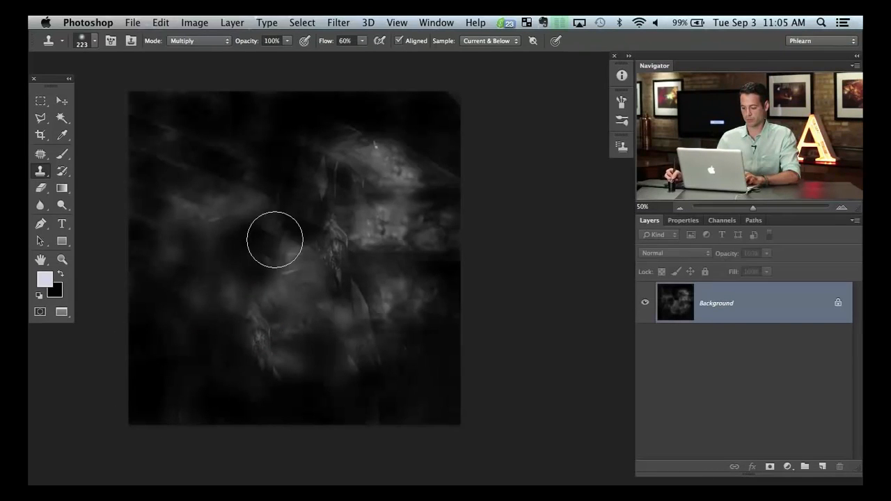
drag(275, 239, 345, 304)
- Switch the Clone Stamp to Screen mode and clone lighter texture over the dark area left of centre
click(187, 41)
click(199, 90)
alt+click(377, 306)
mouse_move(244, 249)
mouse_down()
mouse_move(285, 270)
mouse_move(234, 293)
mouse_move(226, 316)
mouse_move(237, 380)
mouse_up()
alt+click(277, 274)
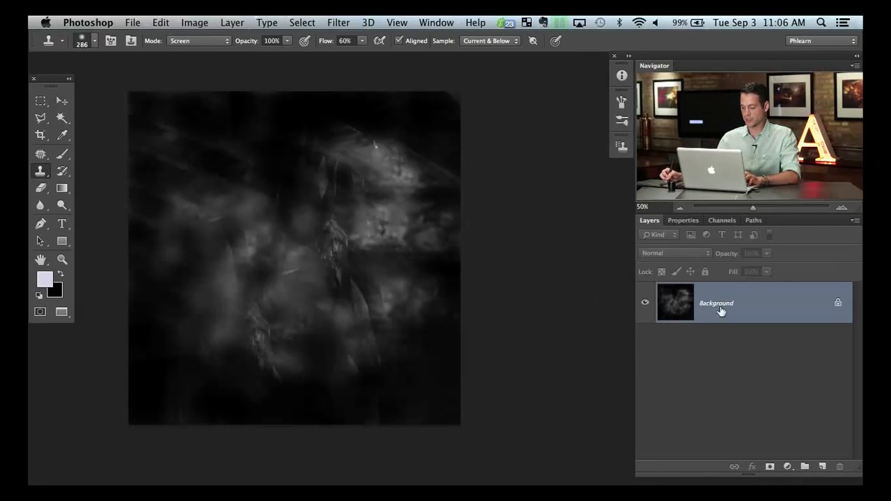
- Invert the image's tones and add a Levels adjustment layer with the black input level raised close to white
key(super+i)
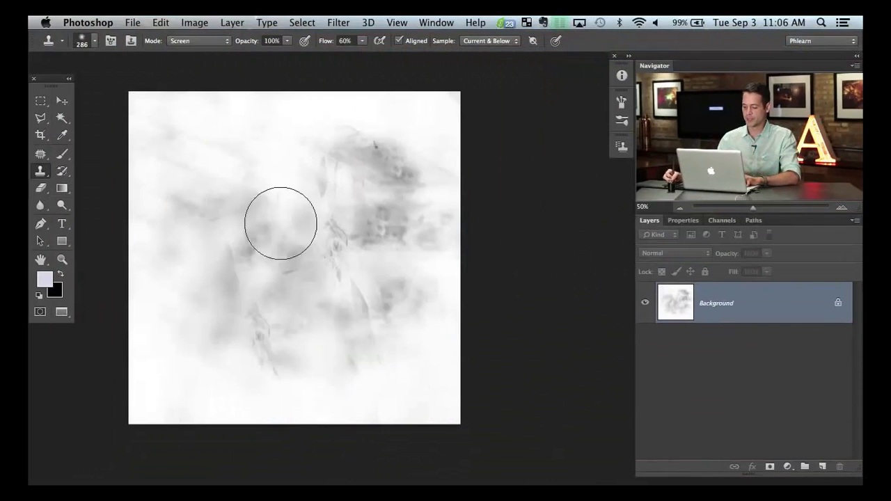
mouse_move(293, 278)
mouse_down()
mouse_move(292, 267)
mouse_move(288, 284)
mouse_move(312, 269)
mouse_up()
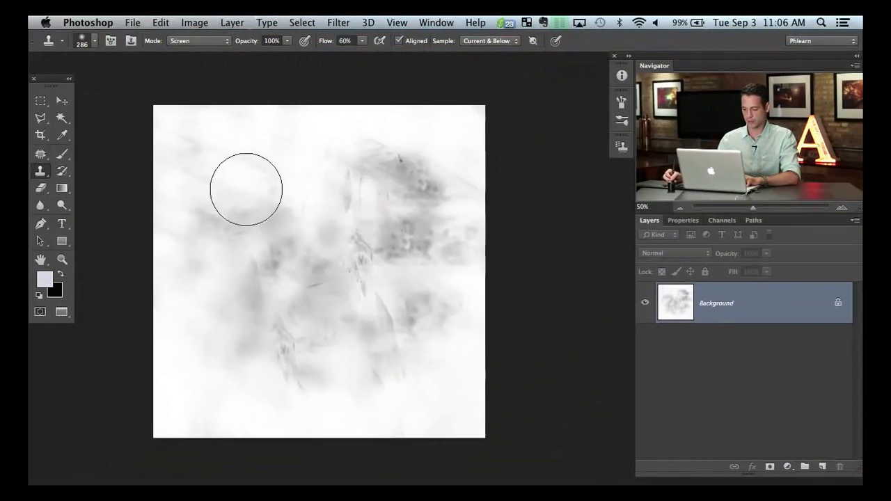
click(788, 468)
click(766, 437)
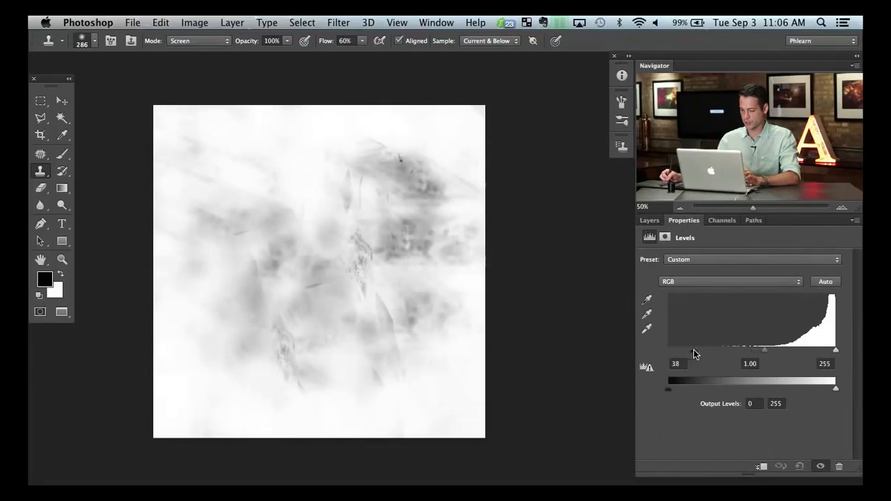
drag(693, 353, 826, 348)
click(649, 220)
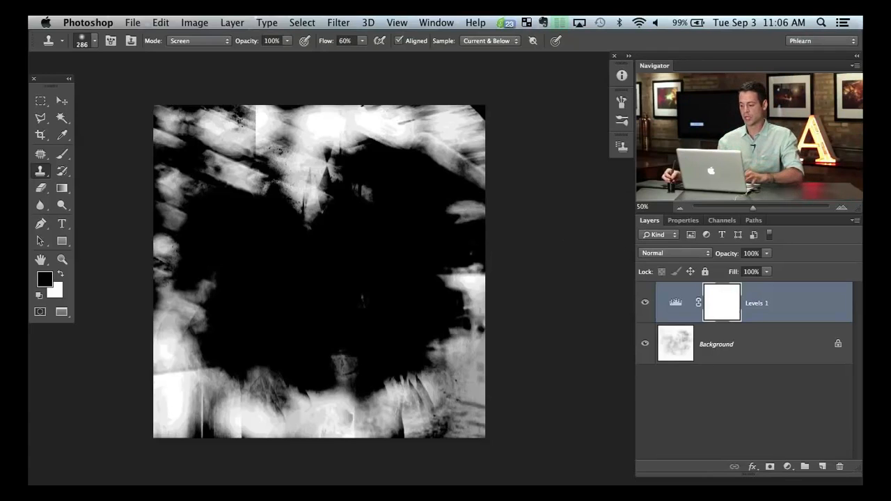
- Set the Levels 1 adjustment's black input level to 249
double_click(675, 305)
mouse_move(827, 353)
mouse_down()
mouse_move(738, 352)
mouse_move(844, 343)
mouse_move(831, 339)
mouse_up()
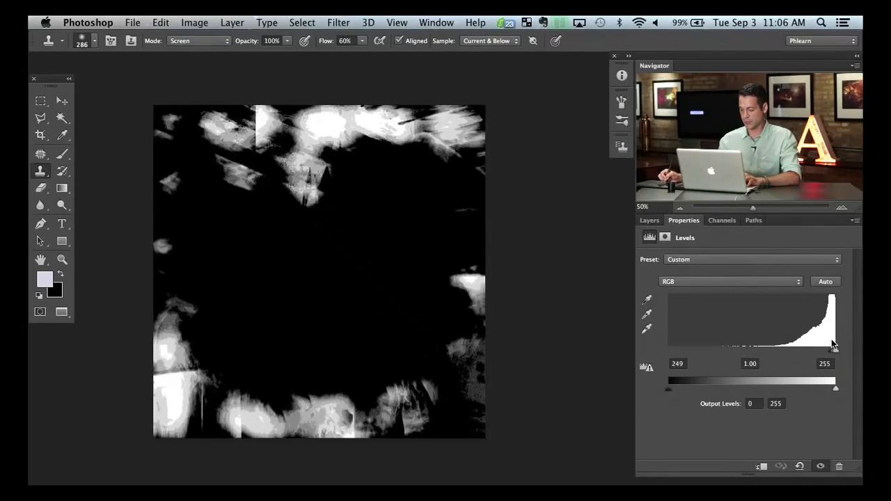
click(650, 222)
- Add a new layer directly above the Background and paint white with the Brush around all the image's edges
click(743, 347)
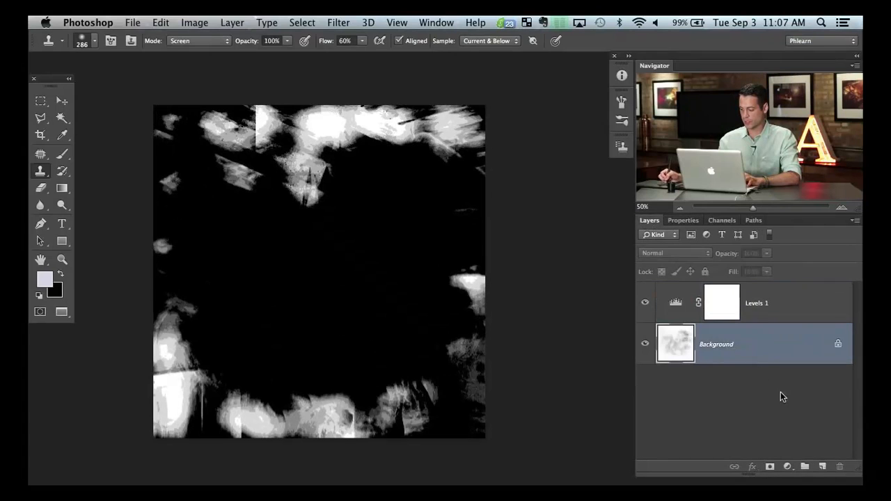
click(820, 466)
key(b)
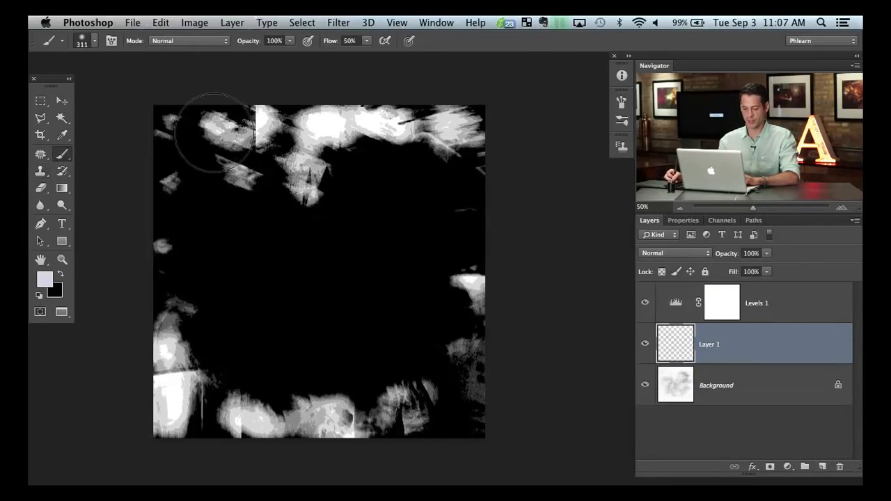
mouse_move(260, 110)
mouse_down()
mouse_move(257, 85)
mouse_move(523, 98)
mouse_up()
mouse_move(440, 86)
mouse_down()
mouse_move(129, 93)
mouse_move(152, 88)
mouse_move(113, 142)
mouse_move(134, 109)
mouse_move(130, 281)
mouse_move(137, 255)
mouse_move(142, 283)
mouse_move(130, 420)
mouse_move(166, 464)
mouse_move(123, 455)
mouse_move(197, 470)
mouse_move(173, 467)
mouse_move(177, 460)
mouse_move(312, 473)
mouse_move(347, 468)
mouse_move(322, 463)
mouse_move(336, 458)
mouse_move(450, 446)
mouse_move(474, 460)
mouse_move(505, 410)
mouse_move(495, 363)
mouse_move(516, 352)
mouse_move(506, 335)
mouse_move(507, 151)
mouse_move(502, 123)
mouse_move(508, 218)
mouse_move(498, 276)
mouse_move(479, 126)
mouse_up()
mouse_move(387, 104)
mouse_down()
mouse_move(265, 114)
mouse_move(256, 101)
mouse_move(260, 119)
mouse_move(183, 117)
mouse_move(179, 155)
mouse_up()
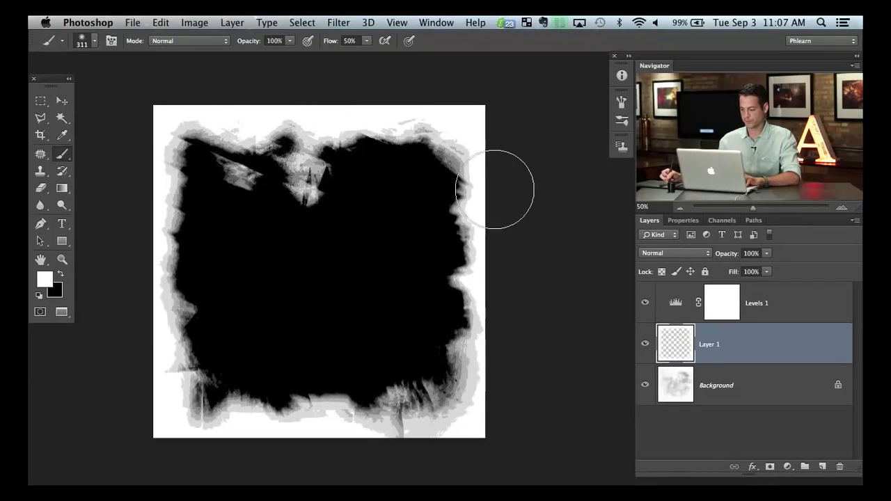
- Toggle the Levels 1 layer's visibility repeatedly to compare the image with and without the adjustment
click(644, 301)
click(644, 303)
click(644, 303)
click(644, 304)
click(645, 303)
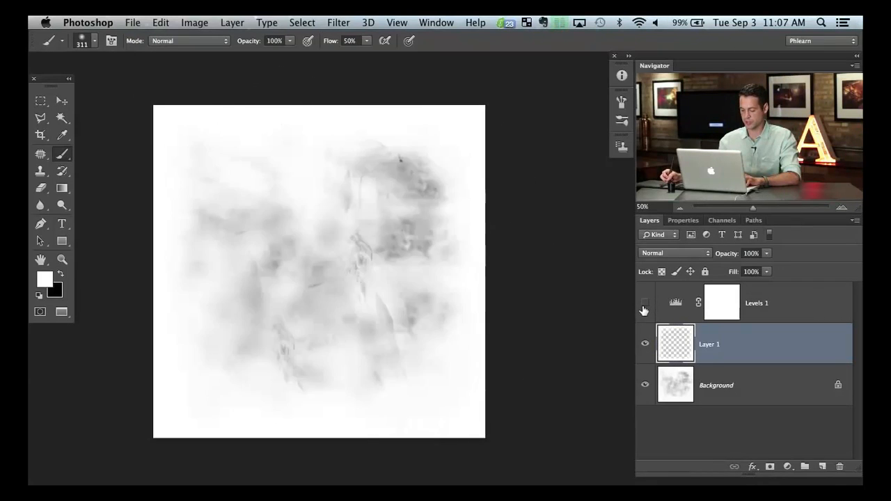
click(646, 305)
click(645, 305)
click(645, 305)
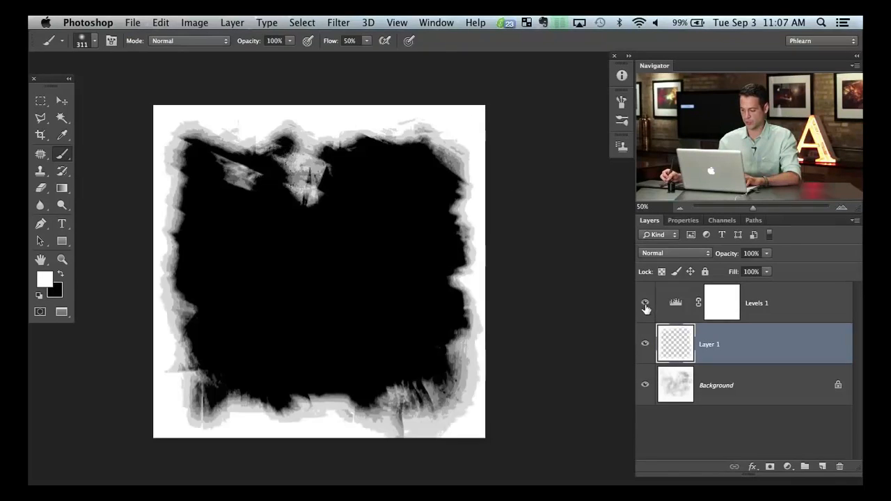
click(646, 305)
- Compare the image with and without the painted white edges on Layer 1, and show the Levels adjustment again
click(644, 344)
click(644, 344)
click(645, 344)
click(645, 344)
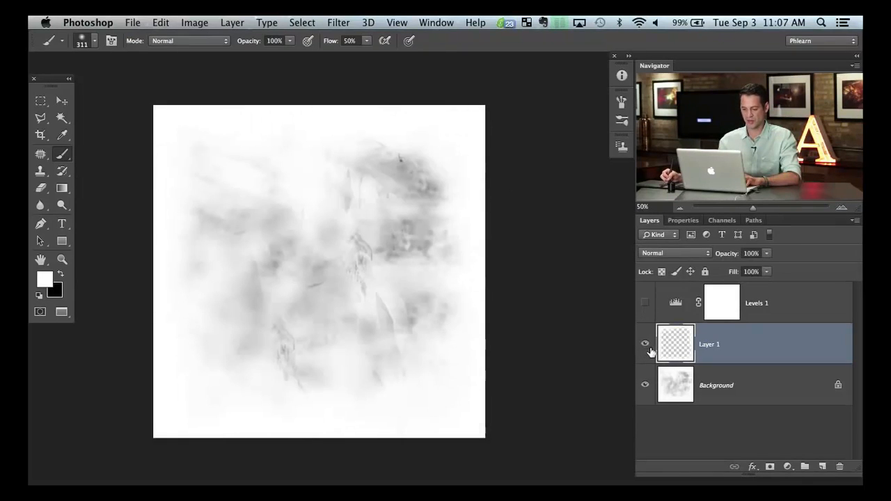
click(644, 306)
- Reduce the Levels 1 adjustment's black input level to about 111
click(713, 314)
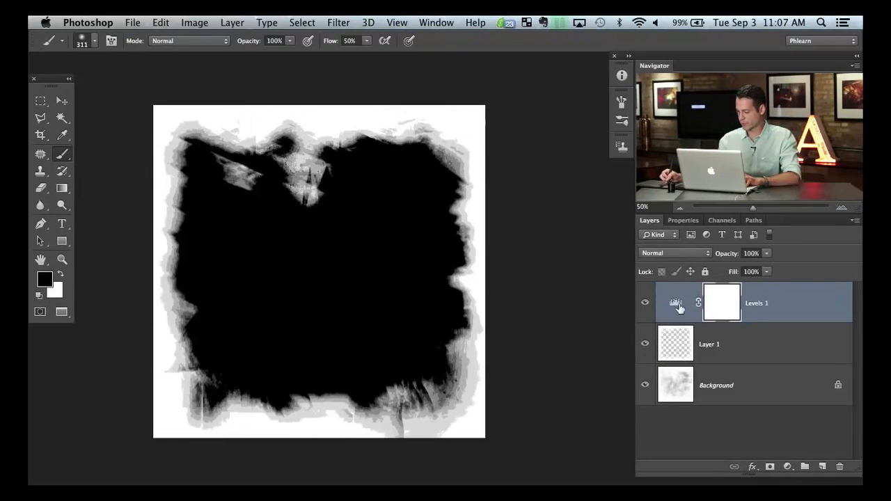
key(x)
double_click(679, 308)
drag(822, 348, 741, 345)
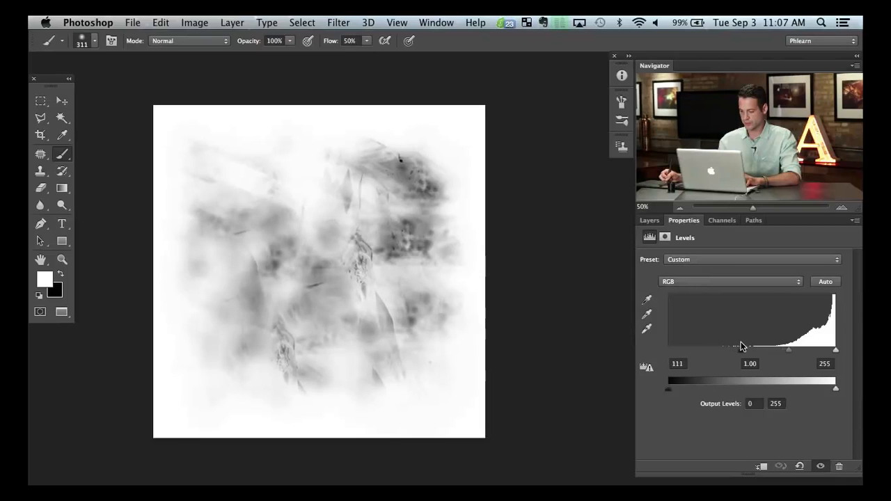
click(649, 221)
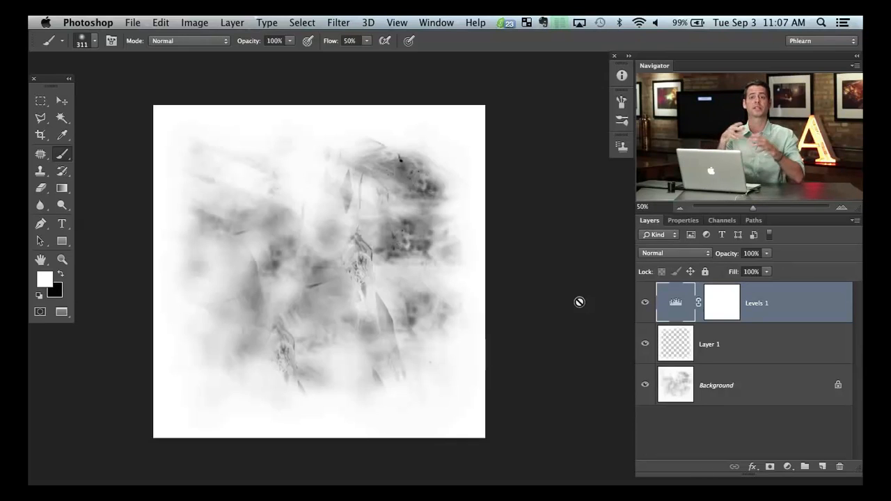
- Merge all the layers into the Background and define the image as a brush preset named "Fog Brush 1"
shift+click(763, 395)
key(super+e)
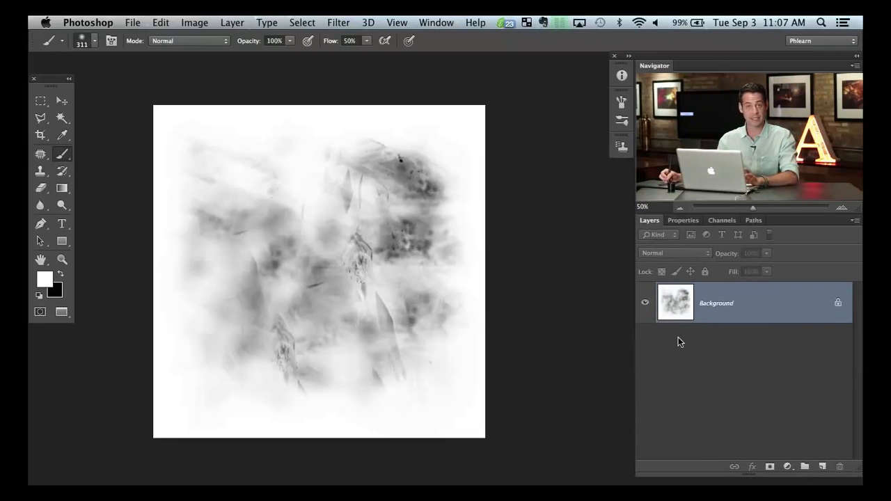
click(159, 23)
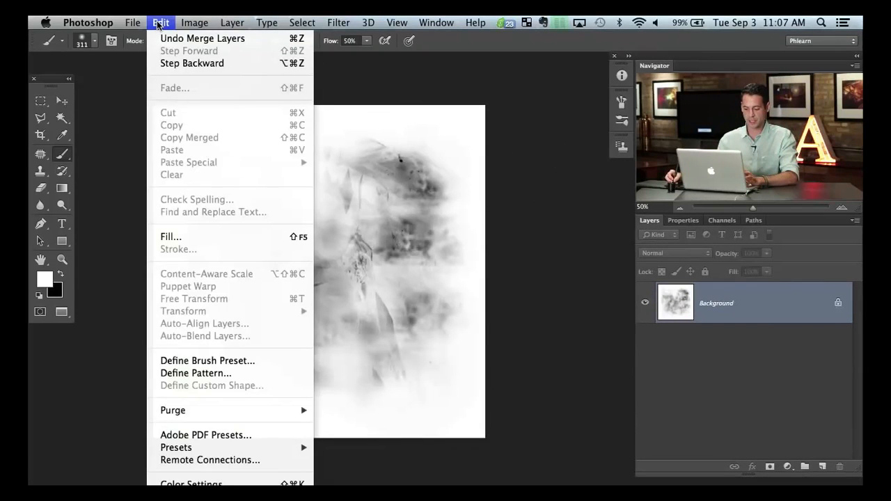
click(254, 360)
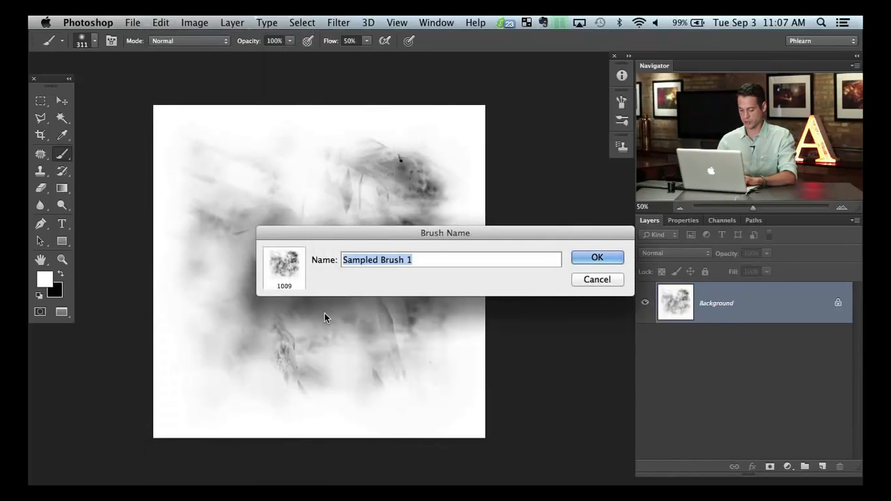
text(Fog)
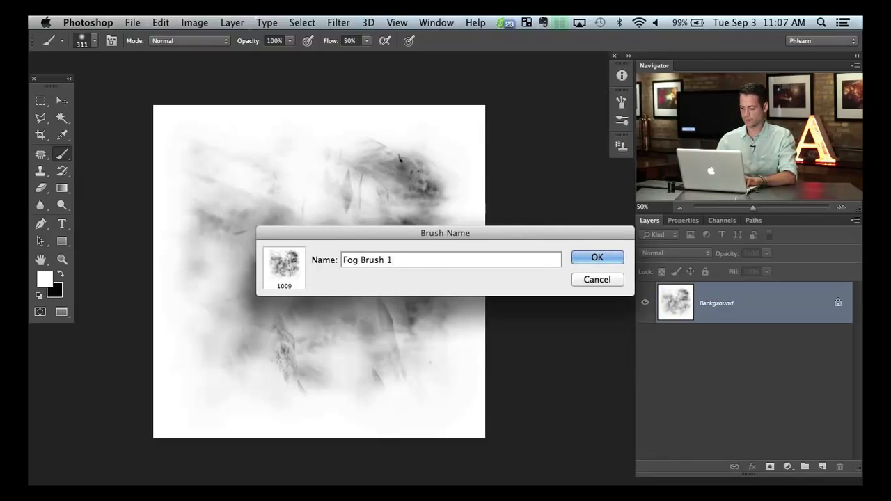
key(Return)
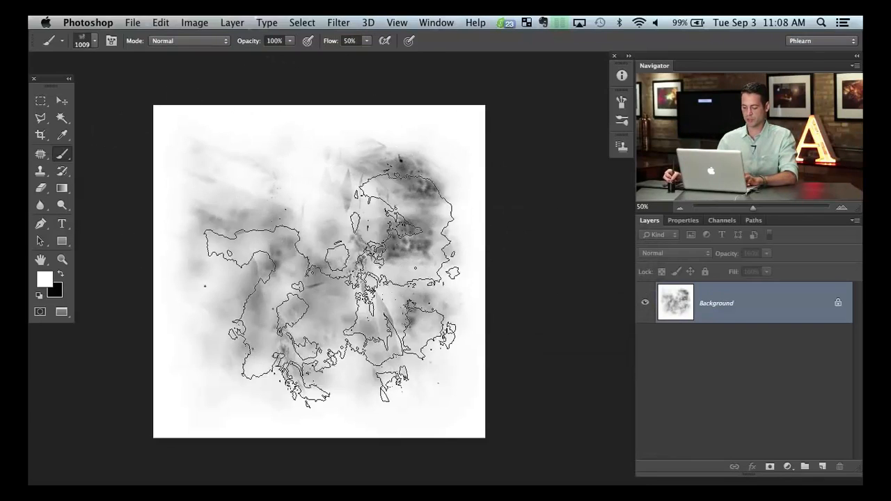
- Resize the fog brush to 608 px and bring up the colour photo of the crowned figure
drag(341, 303, 298, 293)
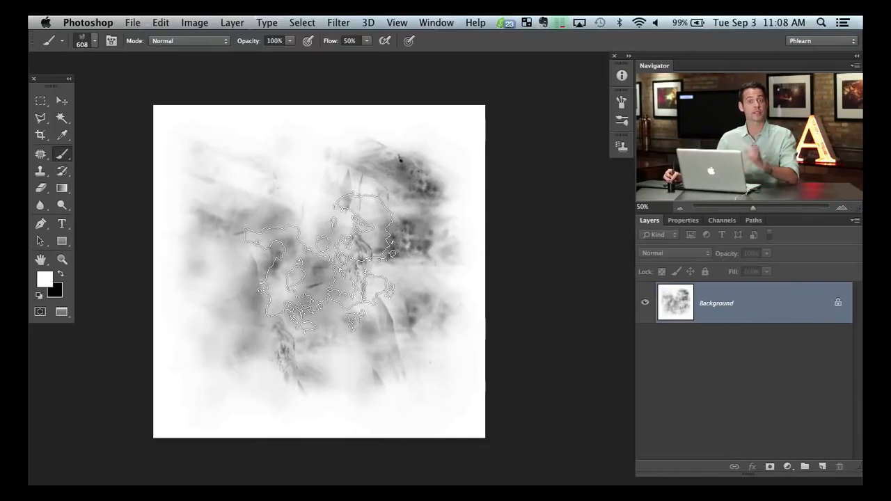
key(f)
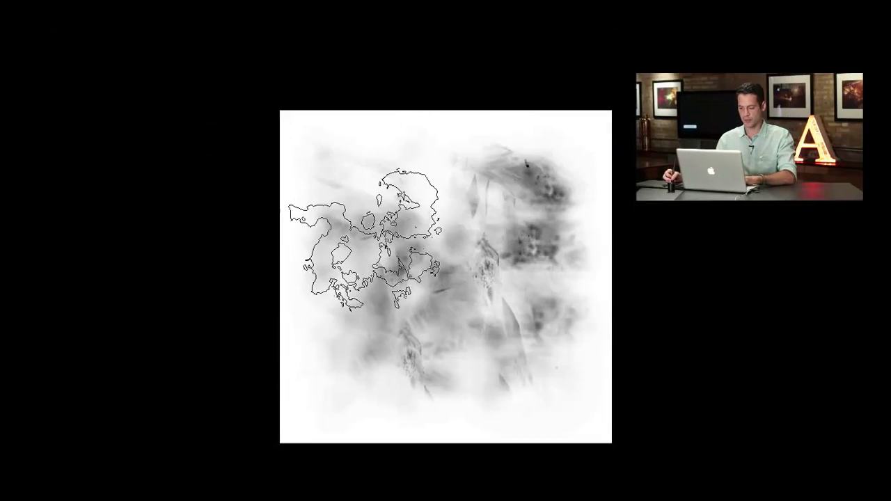
key(f)
drag(437, 110, 460, 130)
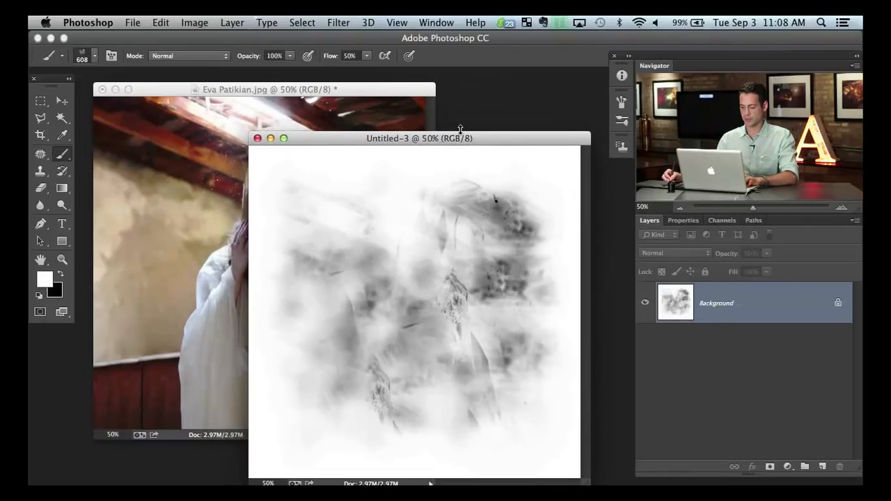
drag(364, 92, 371, 98)
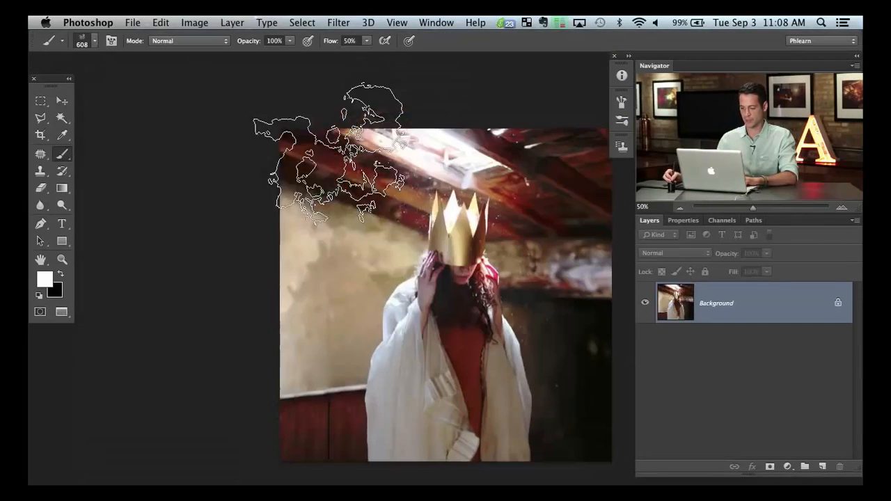
key(f)
drag(436, 297, 355, 275)
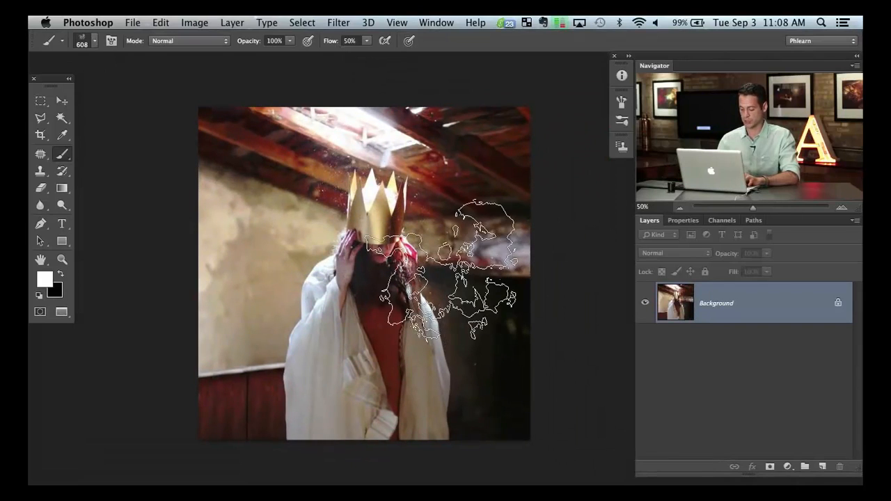
- Add a new layer to the photo and stamp white fog with a 294 px brush over the dark area right of the figure
key(super+shift+alt+n)
key(super+equal)
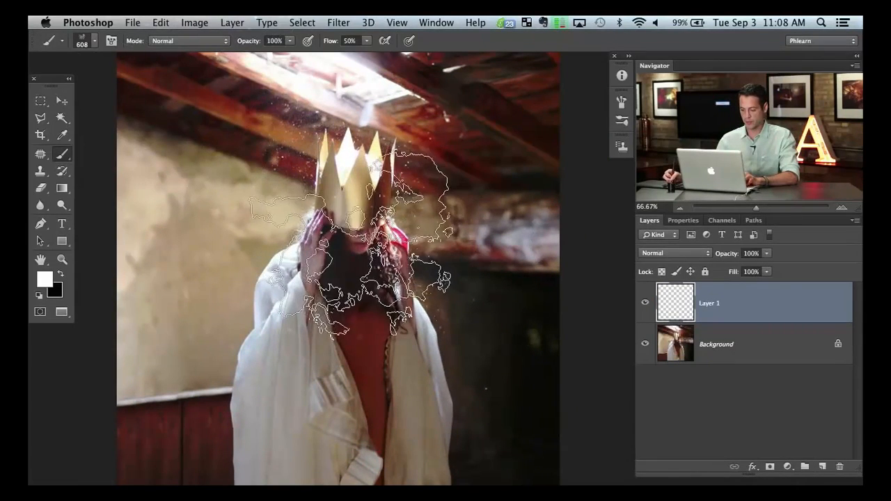
drag(424, 268, 351, 278)
click(463, 254)
click(488, 348)
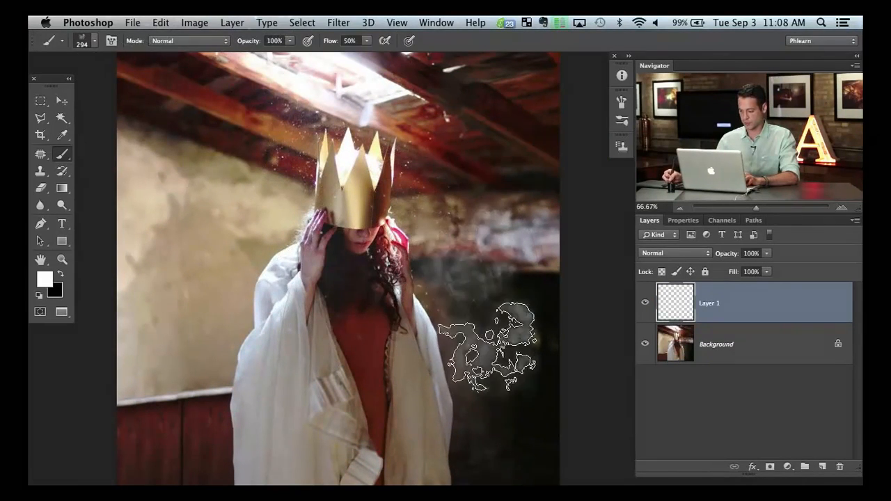
- Try further fog strokes over the figure's robe and the dark area beside it, undoing unwanted stamps along the way
mouse_move(406, 383)
mouse_down()
mouse_move(365, 350)
mouse_move(263, 318)
mouse_move(210, 265)
mouse_move(213, 191)
mouse_move(209, 340)
mouse_move(361, 380)
mouse_move(448, 424)
mouse_move(523, 418)
mouse_move(477, 277)
mouse_move(388, 254)
mouse_move(476, 342)
mouse_move(426, 224)
mouse_up()
key(super+alt+z)
key(super+alt+z)
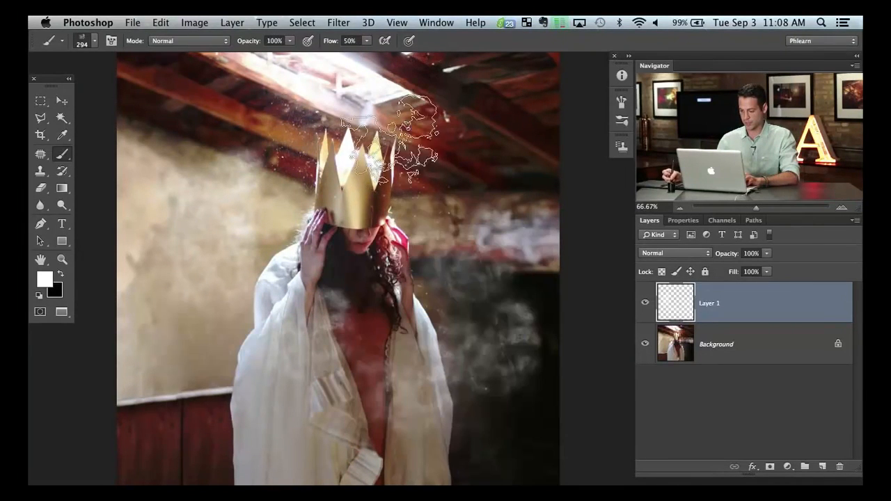
mouse_move(516, 278)
mouse_down()
mouse_move(476, 420)
mouse_move(515, 445)
mouse_move(410, 441)
mouse_move(360, 423)
mouse_move(462, 402)
mouse_move(469, 319)
mouse_move(417, 345)
mouse_move(463, 382)
mouse_move(490, 316)
mouse_move(514, 310)
mouse_move(457, 199)
mouse_up()
key(super+alt+z)
key(super+alt+z)
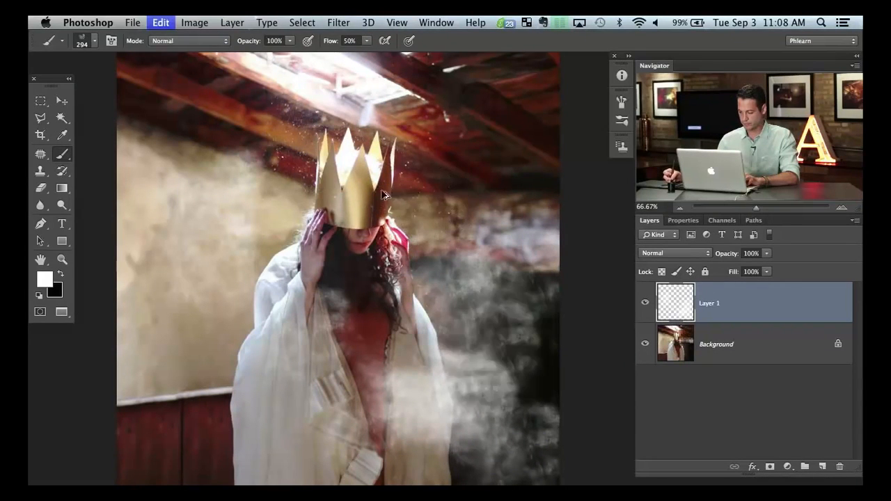
mouse_move(448, 288)
mouse_down()
mouse_move(428, 368)
mouse_move(230, 351)
mouse_move(204, 179)
mouse_move(441, 309)
mouse_move(229, 378)
mouse_move(348, 329)
mouse_move(303, 364)
mouse_move(328, 273)
mouse_move(259, 209)
mouse_up()
- Clear all the painted fog from Layer 1 and remove the selection
key(super+a)
key(Delete)
key(super+d)
drag(388, 216, 341, 232)
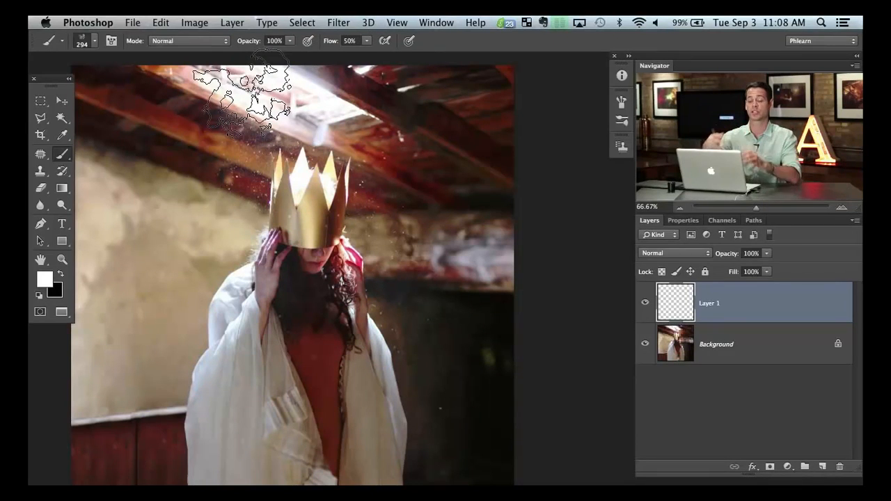
- Turn on Shape Dynamics for the fog brush and set its angle jitter to 100%
click(435, 22)
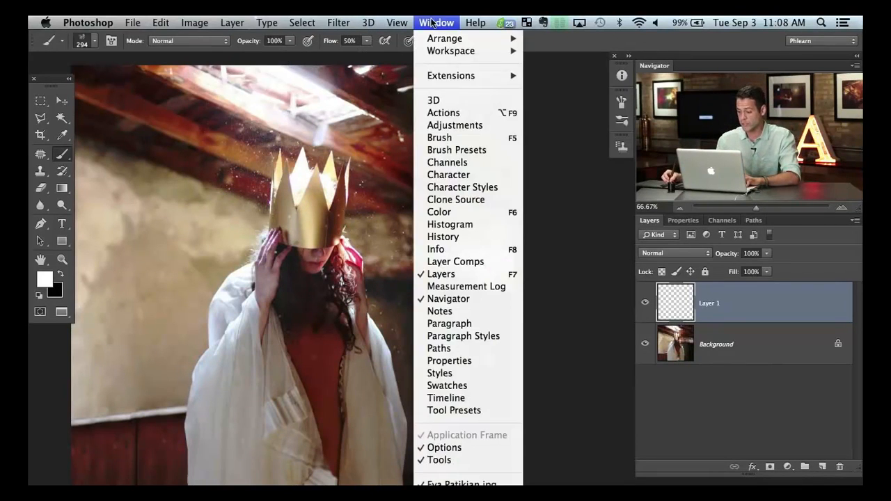
click(451, 139)
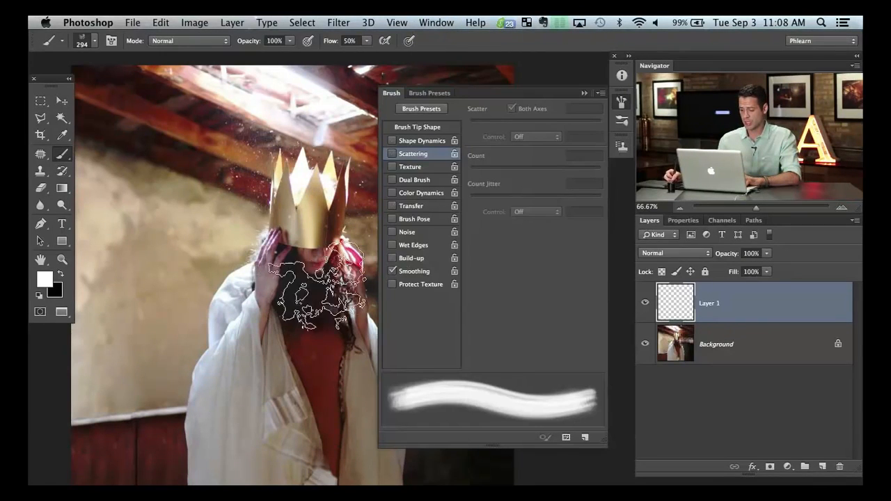
drag(334, 271, 277, 258)
click(404, 142)
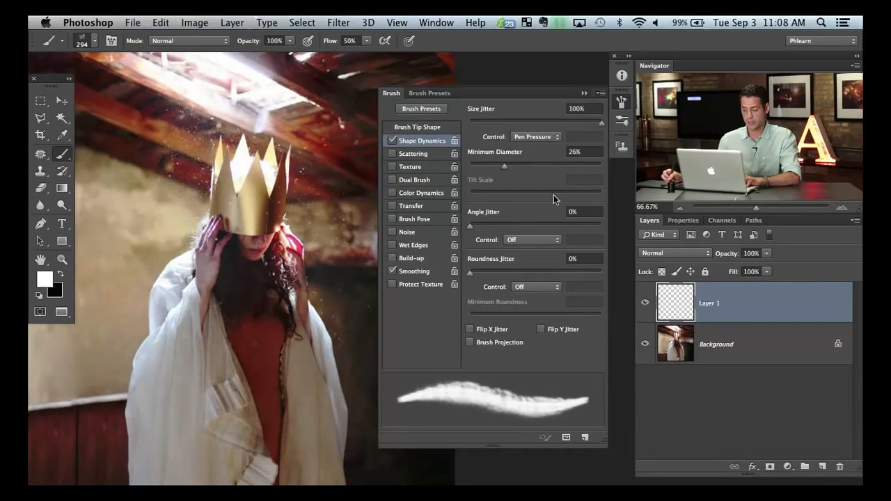
drag(475, 228, 637, 221)
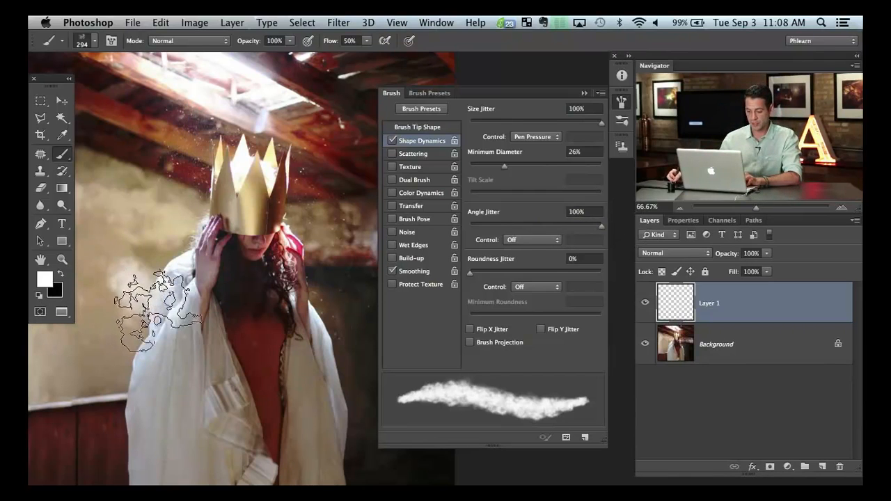
- Reduce the brush's minimum diameter to 5% and paint a test band of fog across the figure's robe
mouse_move(156, 310)
mouse_down()
mouse_move(366, 459)
mouse_move(375, 332)
mouse_move(345, 279)
mouse_move(319, 261)
mouse_move(272, 286)
mouse_move(250, 338)
mouse_move(192, 414)
mouse_move(143, 440)
mouse_move(80, 452)
mouse_move(48, 423)
mouse_move(51, 365)
mouse_move(74, 364)
mouse_move(174, 453)
mouse_move(254, 463)
mouse_move(307, 452)
mouse_move(256, 385)
mouse_move(151, 345)
mouse_move(160, 206)
mouse_up()
key(ctrl+z)
drag(497, 169, 476, 167)
mouse_move(162, 268)
mouse_down()
mouse_move(133, 452)
mouse_move(306, 400)
mouse_move(359, 449)
mouse_move(348, 348)
mouse_up()
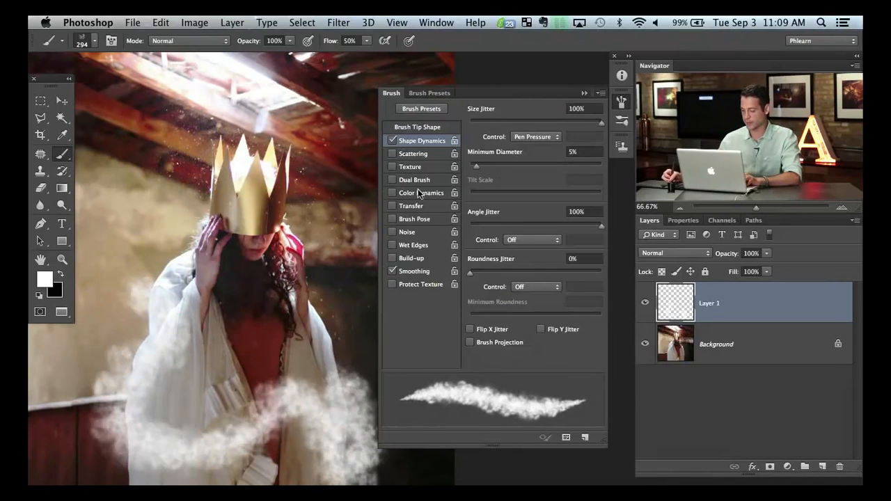
- Turn on Scattering for the fog brush and paint scattered fog over the torso and the areas right of the figure
drag(306, 229, 304, 229)
click(393, 153)
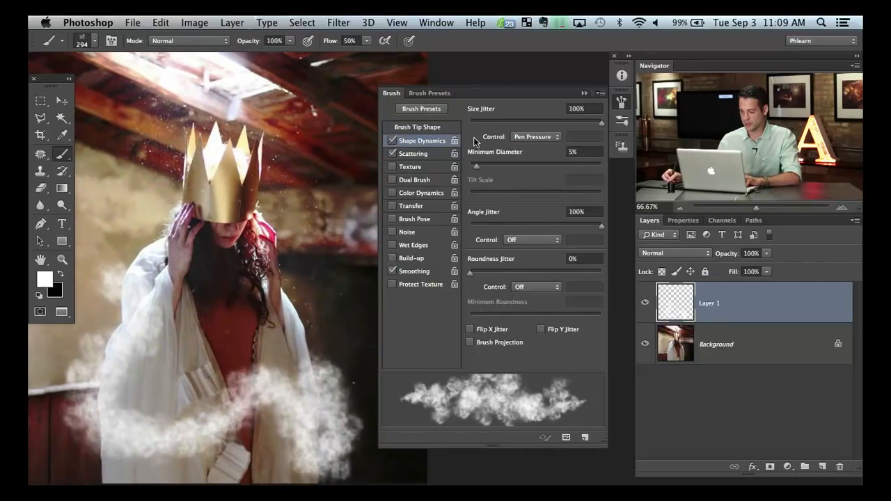
click(416, 154)
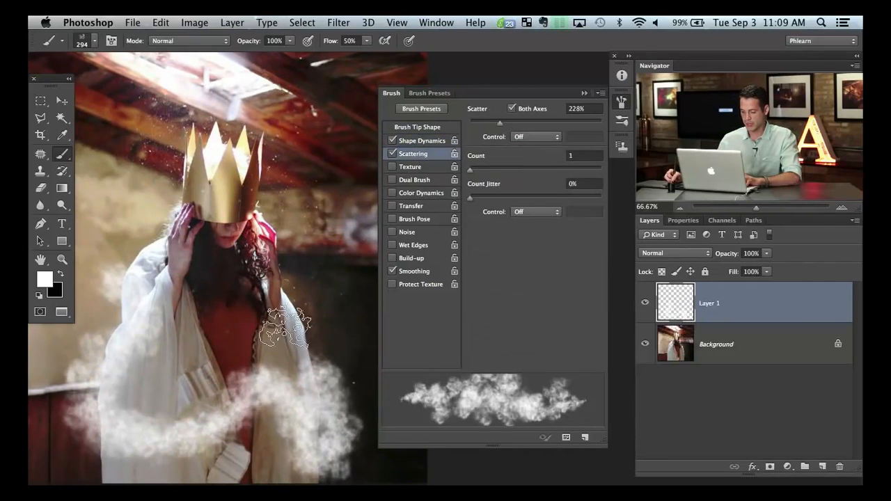
mouse_move(285, 327)
mouse_down()
mouse_move(345, 309)
mouse_move(323, 299)
mouse_move(292, 240)
mouse_move(305, 337)
mouse_move(209, 348)
mouse_move(358, 427)
mouse_move(202, 459)
mouse_up()
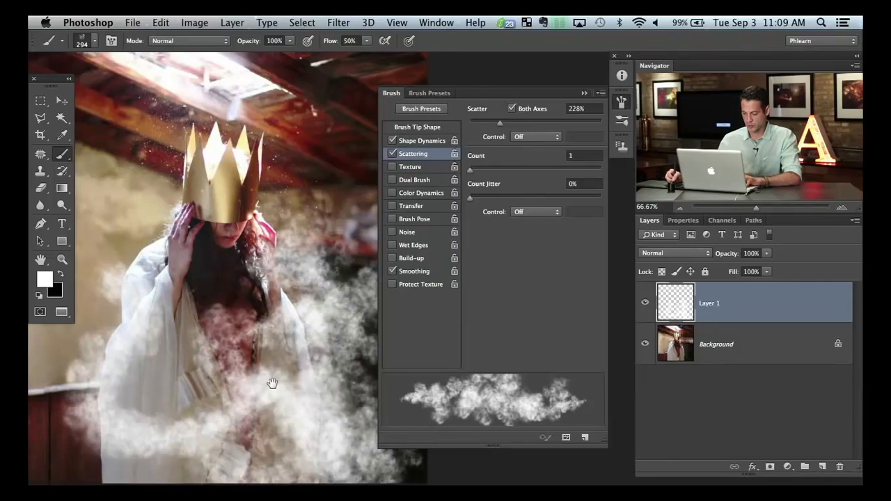
drag(272, 383, 206, 374)
mouse_move(302, 223)
mouse_down()
mouse_move(336, 270)
mouse_move(341, 351)
mouse_move(293, 288)
mouse_move(231, 261)
mouse_move(257, 282)
mouse_move(274, 167)
mouse_move(279, 227)
mouse_up()
mouse_move(295, 178)
mouse_down()
mouse_move(279, 145)
mouse_move(204, 144)
mouse_move(189, 168)
mouse_move(338, 97)
mouse_move(332, 154)
mouse_move(271, 103)
mouse_up()
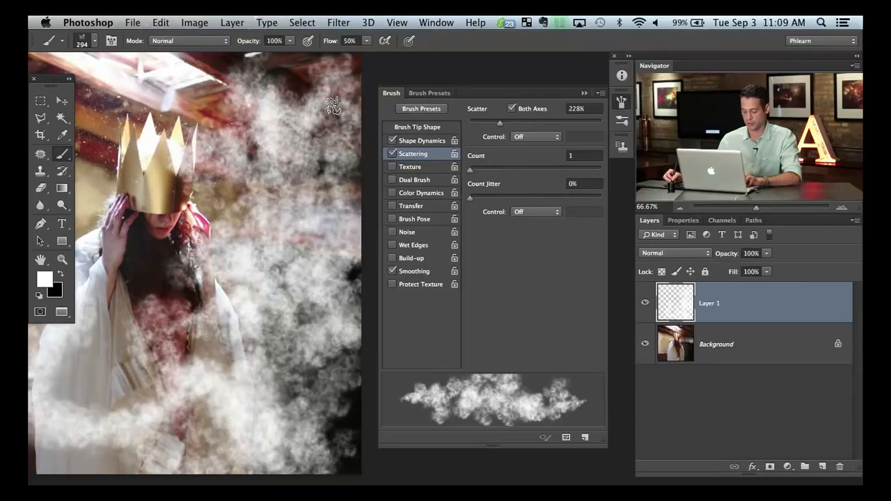
- Turn on Transfer with 38% flow jitter and paint softer fog over the crown, hair and chest
click(422, 207)
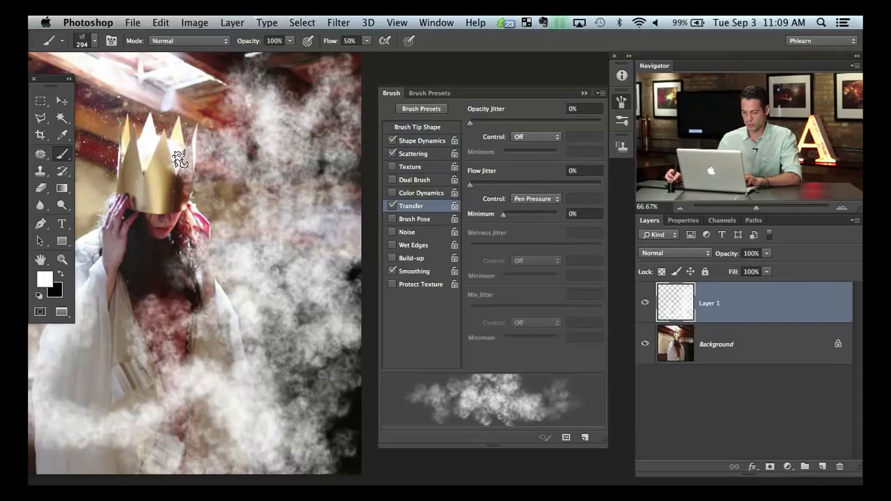
mouse_move(192, 108)
mouse_down()
mouse_move(220, 100)
mouse_move(254, 174)
mouse_move(227, 127)
mouse_up()
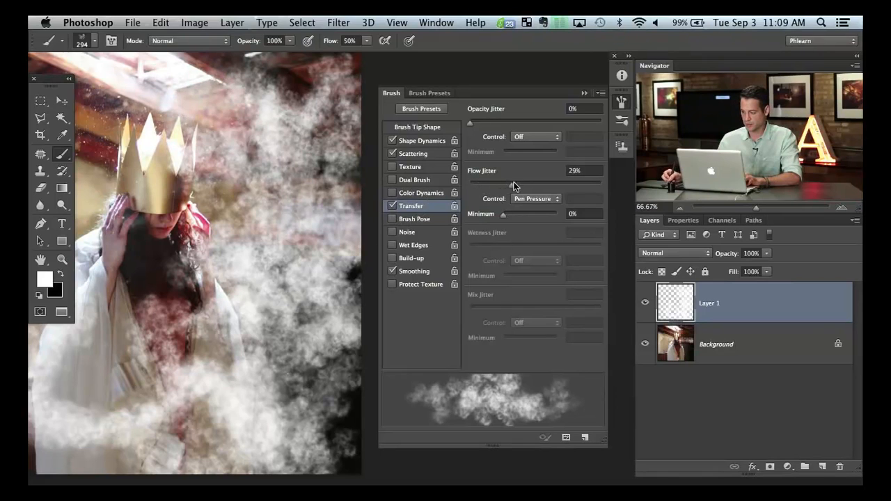
drag(159, 176, 145, 210)
drag(211, 226, 167, 228)
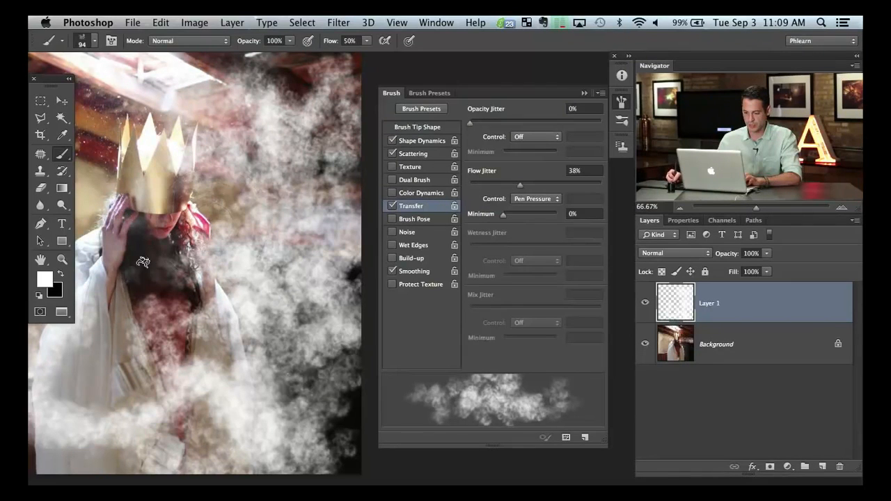
mouse_move(136, 268)
mouse_down()
mouse_move(144, 263)
mouse_move(157, 285)
mouse_move(160, 250)
mouse_move(125, 292)
mouse_move(134, 268)
mouse_move(118, 244)
mouse_move(129, 230)
mouse_up()
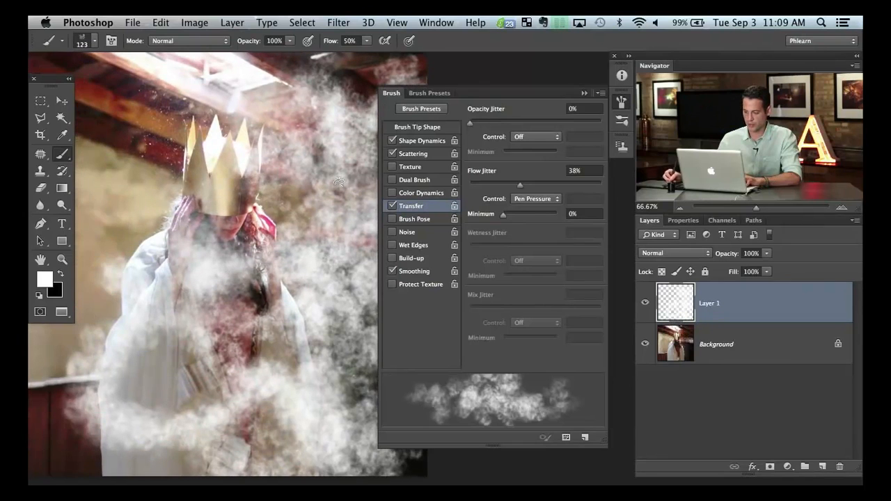
- Reduce the brush's scatter to 124% and paint fog over the wall and red panelling left of the figure
click(420, 154)
drag(501, 123, 486, 123)
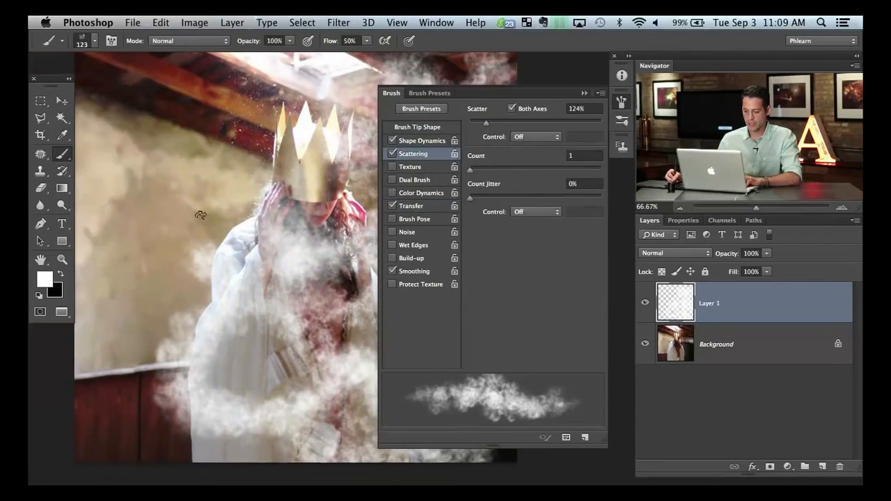
mouse_move(201, 215)
mouse_down()
mouse_move(162, 235)
mouse_move(168, 262)
mouse_move(164, 246)
mouse_move(155, 293)
mouse_move(133, 308)
mouse_move(168, 314)
mouse_move(117, 318)
mouse_move(162, 347)
mouse_move(114, 383)
mouse_move(159, 394)
mouse_move(129, 401)
mouse_up()
drag(137, 416, 149, 416)
mouse_move(159, 428)
mouse_down()
mouse_move(123, 423)
mouse_move(157, 390)
mouse_move(237, 414)
mouse_move(240, 299)
mouse_up()
mouse_move(154, 152)
mouse_down()
mouse_move(215, 89)
mouse_move(112, 73)
mouse_move(147, 79)
mouse_move(206, 122)
mouse_move(178, 170)
mouse_move(196, 127)
mouse_up()
- Paint more fog with a 177 px brush over the wall and the ceiling beams around the crown
key(super+equal)
drag(194, 216, 400, 296)
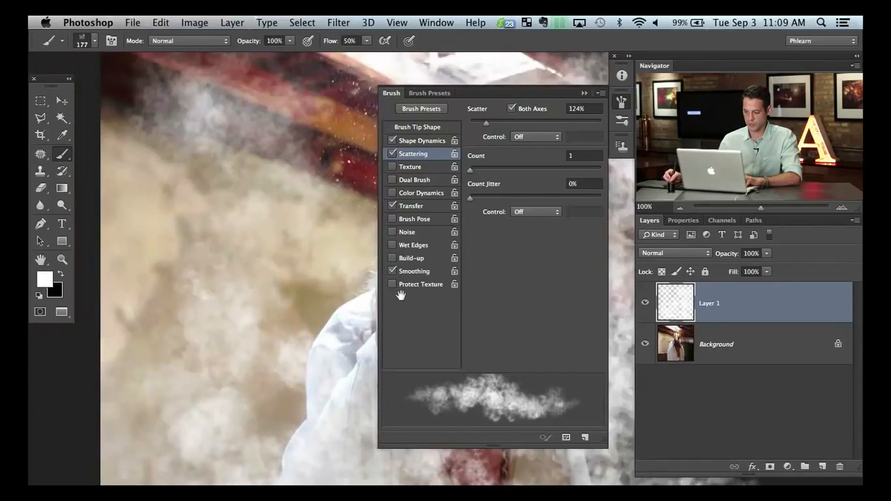
drag(198, 160, 223, 260)
mouse_move(190, 194)
mouse_down()
mouse_move(186, 104)
mouse_move(319, 187)
mouse_move(240, 129)
mouse_move(167, 314)
mouse_move(289, 163)
mouse_move(320, 263)
mouse_move(341, 174)
mouse_up()
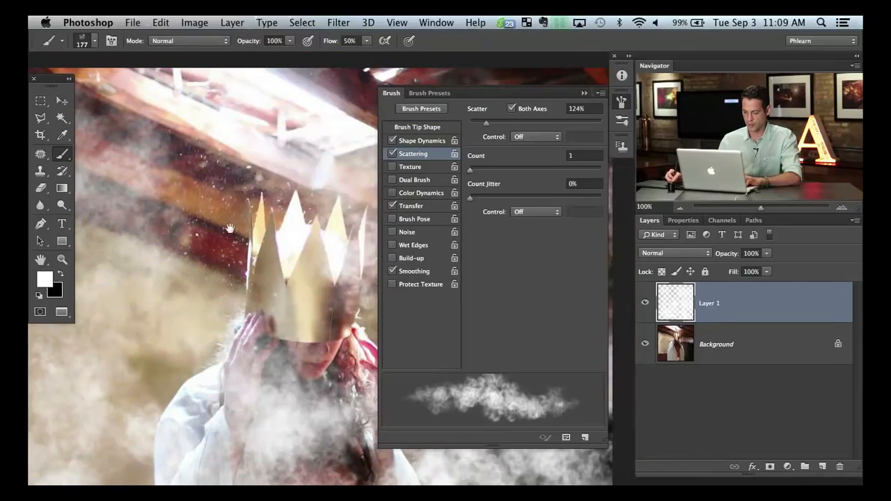
mouse_move(240, 209)
mouse_down()
mouse_move(258, 167)
mouse_move(228, 203)
mouse_move(235, 199)
mouse_move(239, 239)
mouse_move(229, 255)
mouse_move(361, 306)
mouse_up()
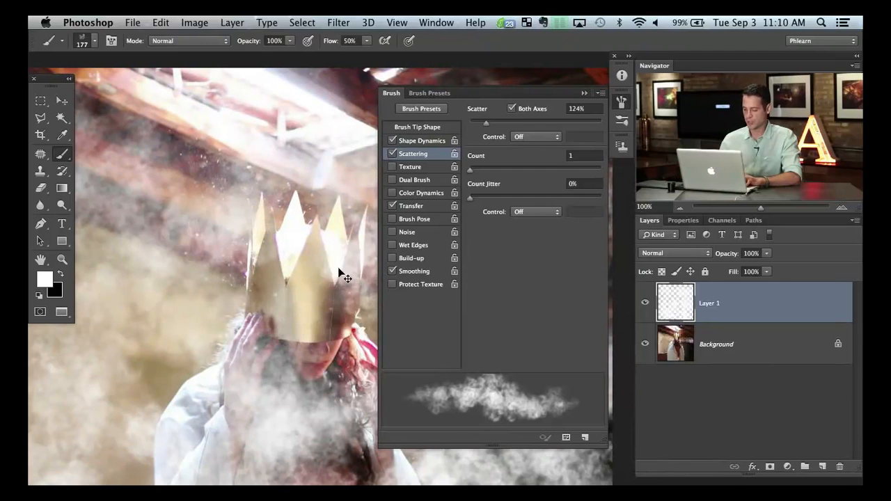
key(super+minus)
drag(266, 249, 112, 264)
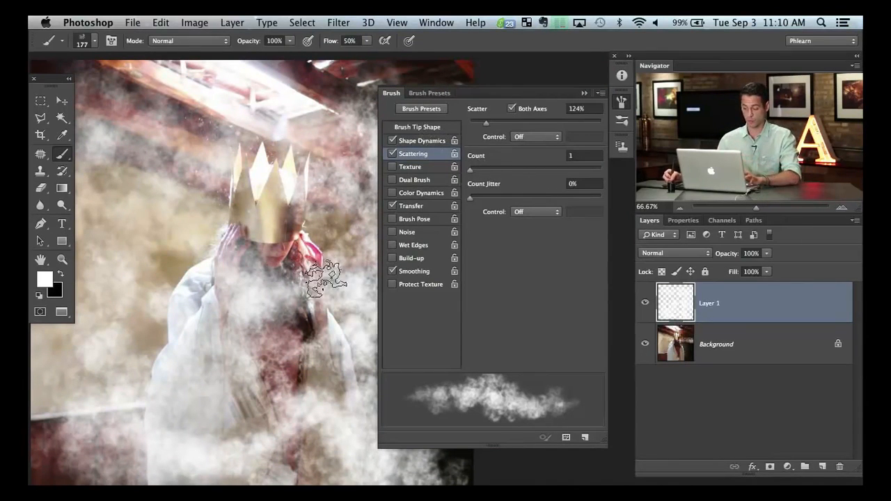
- Save the adjusted brush as a preset named "Fog Brush 2" with its size captured, and put away the brush settings
click(600, 92)
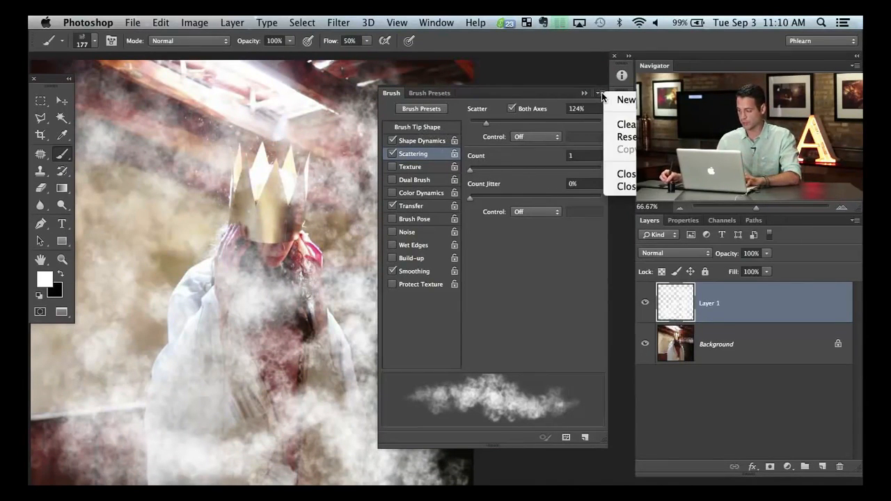
click(625, 100)
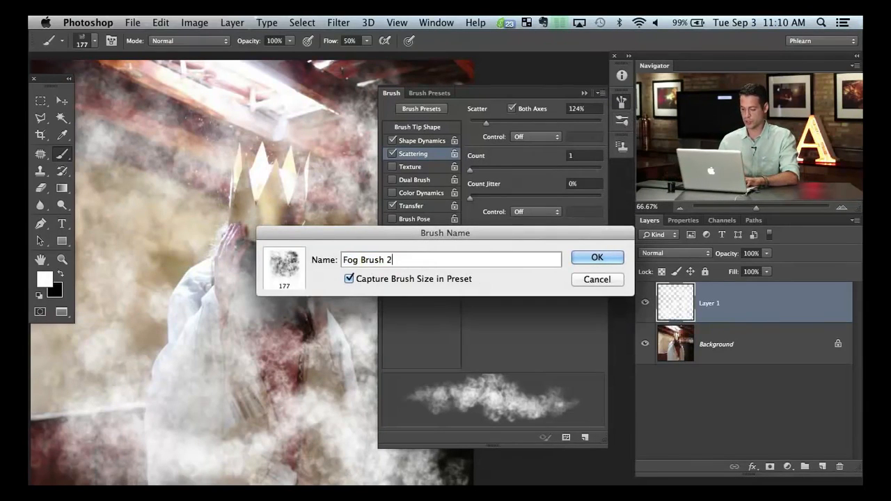
click(607, 257)
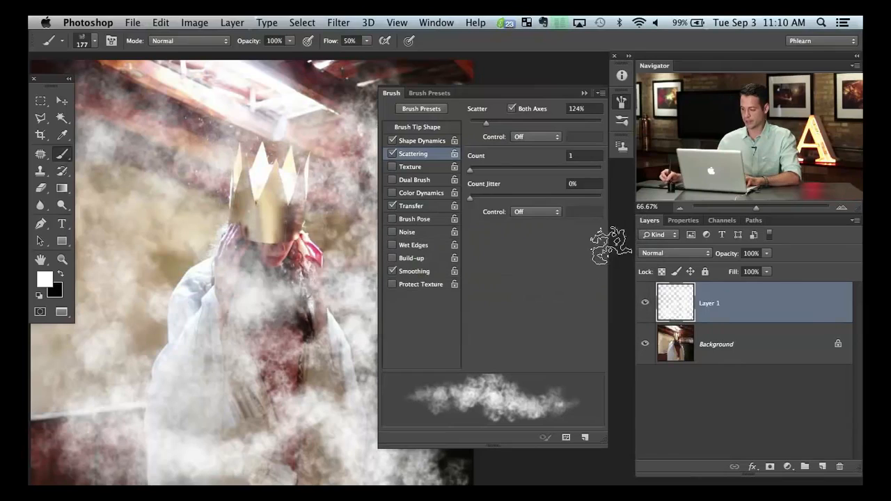
click(622, 103)
- Erase the entire fog content of Layer 1 and deselect
key(super+minus)
key(super+minus)
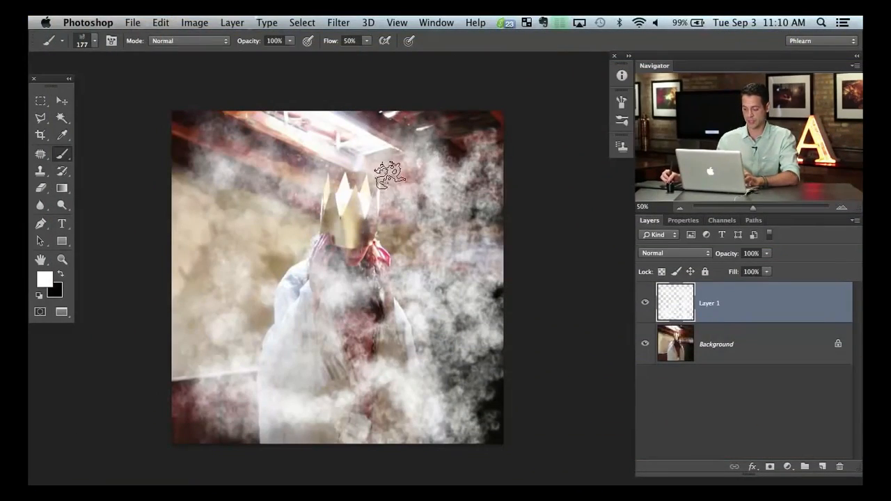
key(Delete)
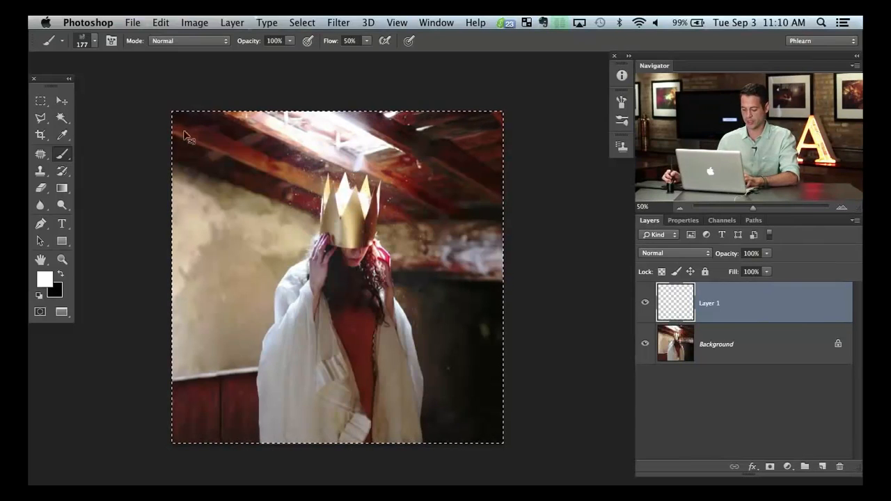
key(ctrl+d)
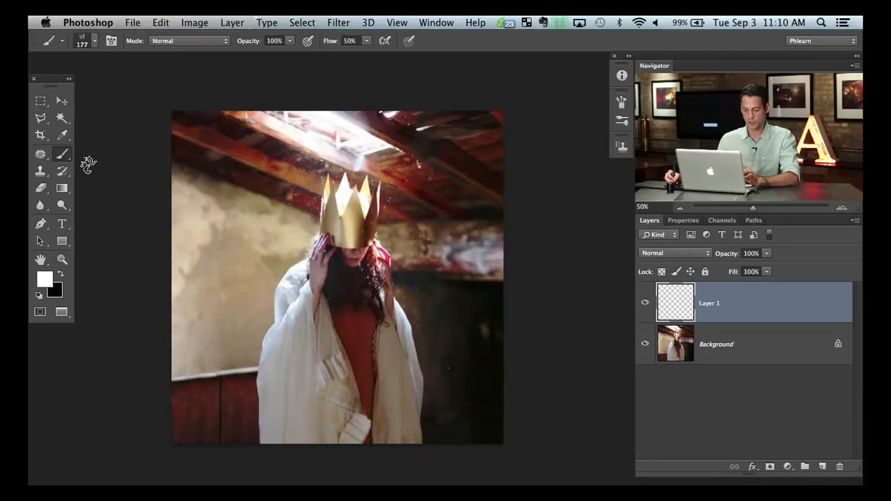
- Enlarge the fog brush to 214 px and paint fog from the skylight down to the left side of the crown
drag(287, 182, 293, 177)
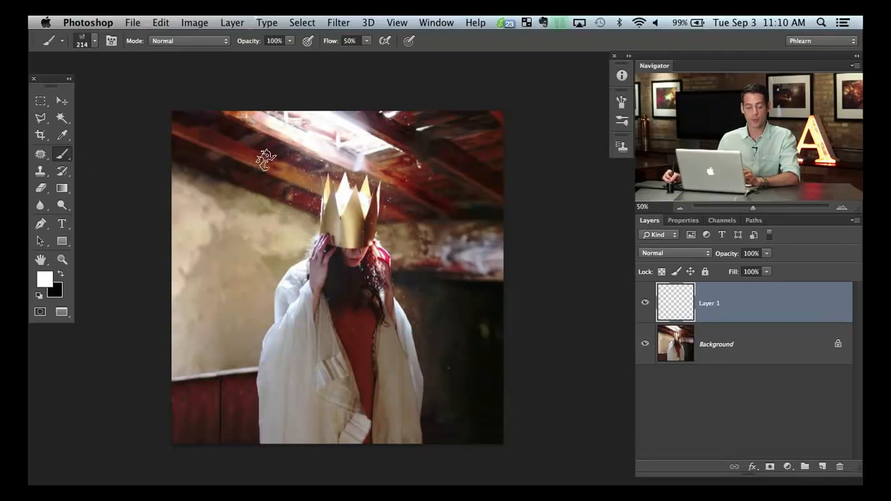
mouse_move(262, 151)
mouse_down()
mouse_move(260, 184)
mouse_move(286, 231)
mouse_move(303, 162)
mouse_move(308, 221)
mouse_move(315, 201)
mouse_move(275, 226)
mouse_up()
- Use the Eraser with the 177 px Fog Brush 2 tip to break up the fog left of the crown and below the skylight
key(e)
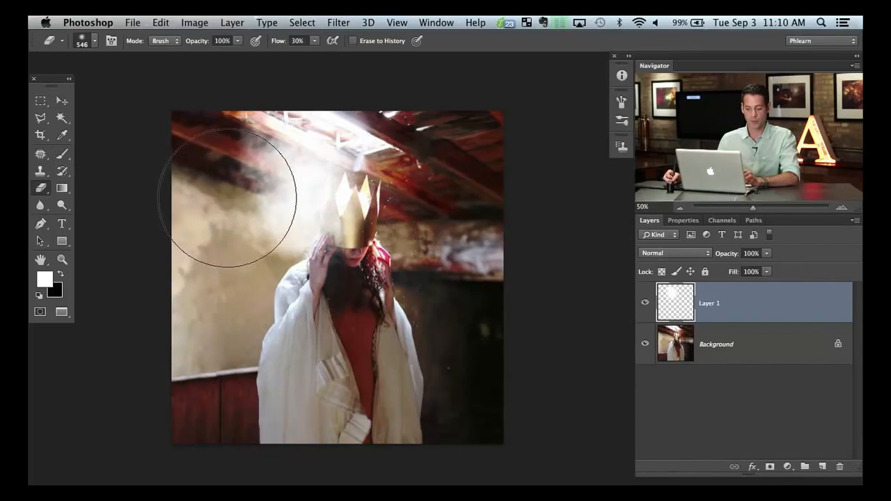
right_click(268, 180)
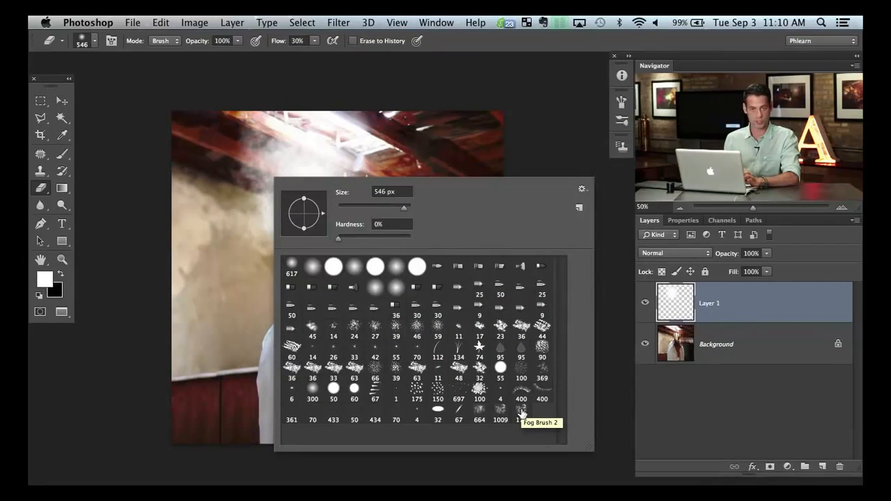
click(223, 250)
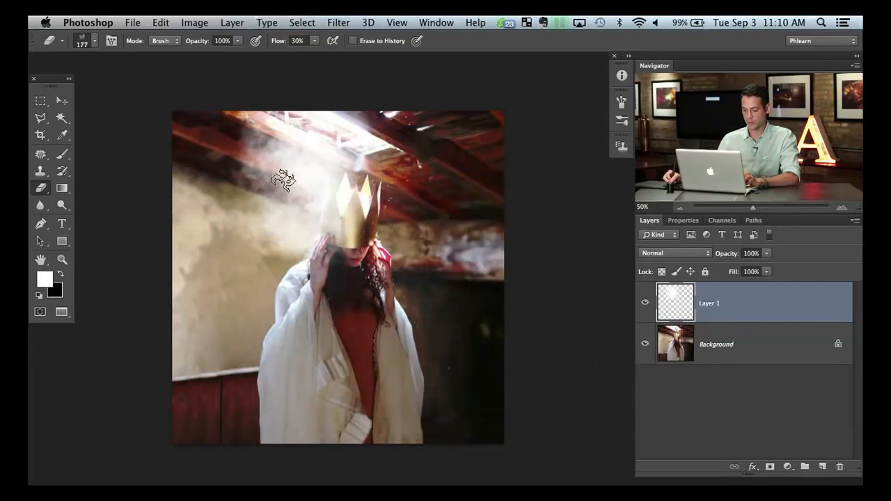
mouse_move(283, 180)
mouse_down()
mouse_move(306, 214)
mouse_move(272, 227)
mouse_up()
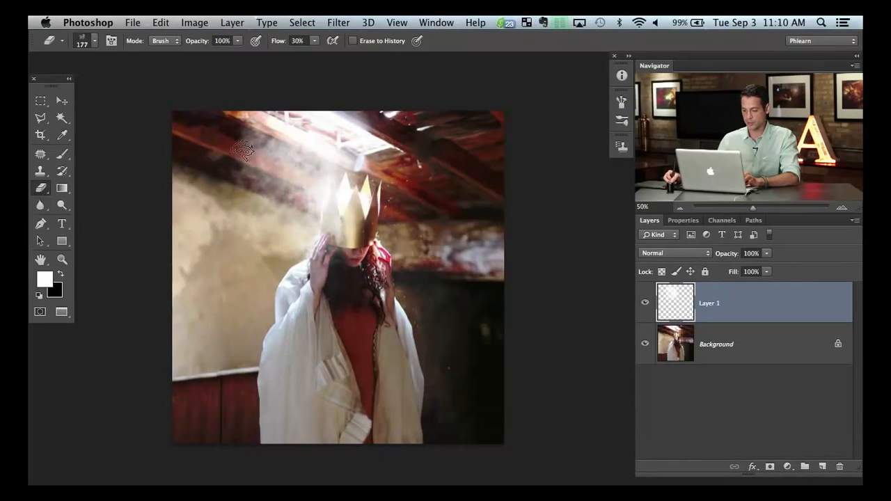
drag(243, 150, 247, 160)
key(super+plus)
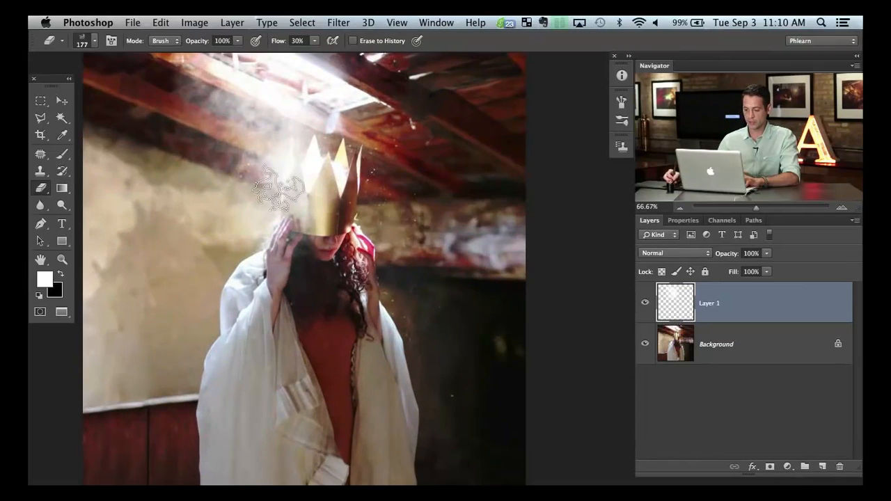
drag(263, 228, 302, 300)
mouse_move(304, 235)
mouse_down()
mouse_move(299, 243)
mouse_move(295, 199)
mouse_up()
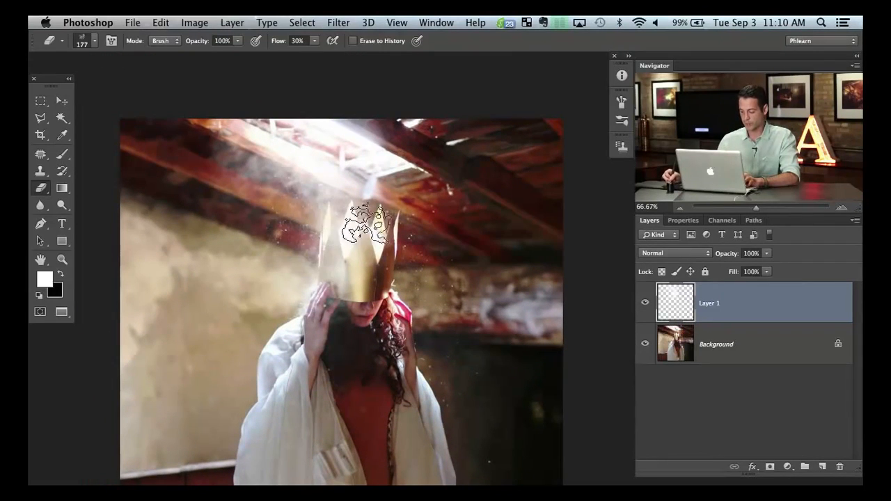
- Add a new layer above Layer 1 and fill it with white
key(super+alt+shift+n)
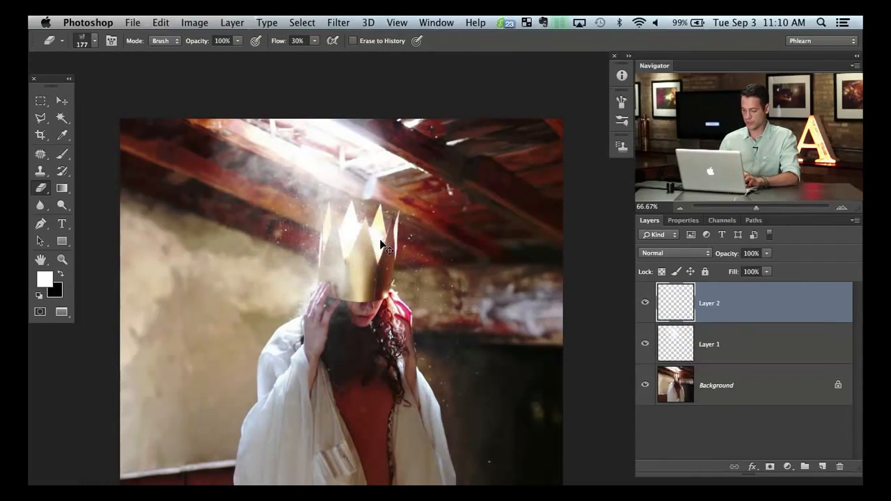
key(super+BackSpace)
key(alt+BackSpace)
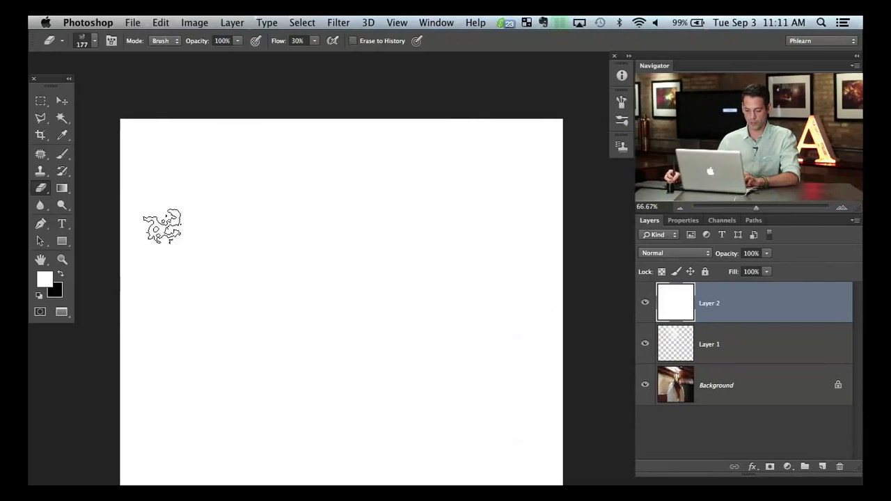
- Set the foreground colour to red (ff0000) and paint test fog across the white layer with the 214 px fog brush
click(44, 284)
click(489, 277)
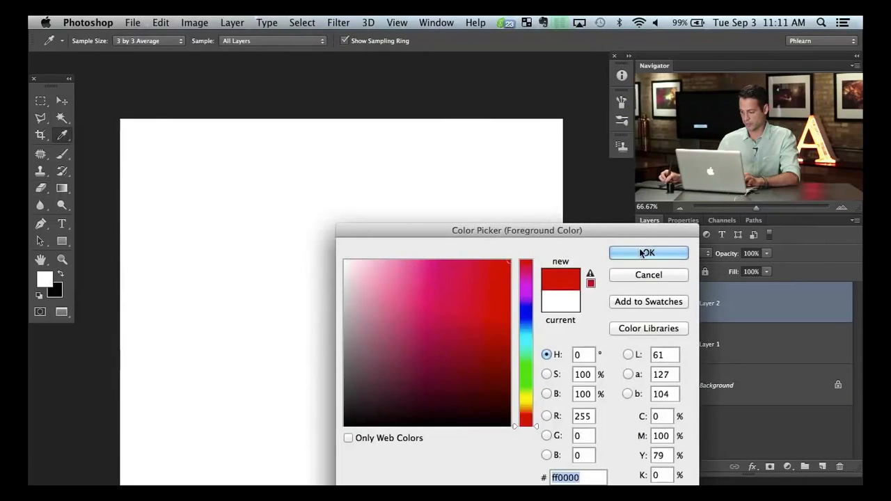
click(641, 253)
key(e)
scroll(320, 313, down, 2)
key(b)
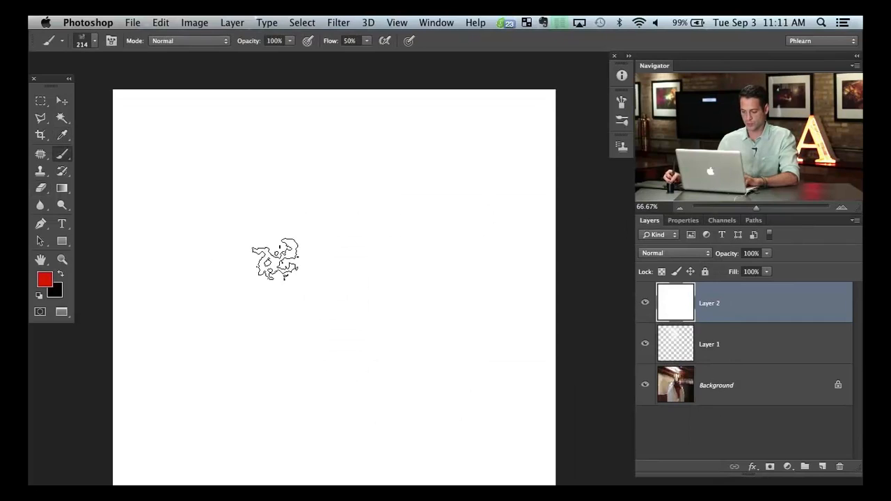
mouse_move(273, 260)
mouse_down()
mouse_move(309, 286)
mouse_move(334, 288)
mouse_move(351, 235)
mouse_move(382, 269)
mouse_move(387, 332)
mouse_move(398, 350)
mouse_move(340, 391)
mouse_move(286, 339)
mouse_move(259, 273)
mouse_move(260, 316)
mouse_move(281, 241)
mouse_move(335, 190)
mouse_move(223, 179)
mouse_move(302, 234)
mouse_move(438, 163)
mouse_move(433, 225)
mouse_move(382, 217)
mouse_move(353, 161)
mouse_move(437, 277)
mouse_move(435, 303)
mouse_move(391, 283)
mouse_up()
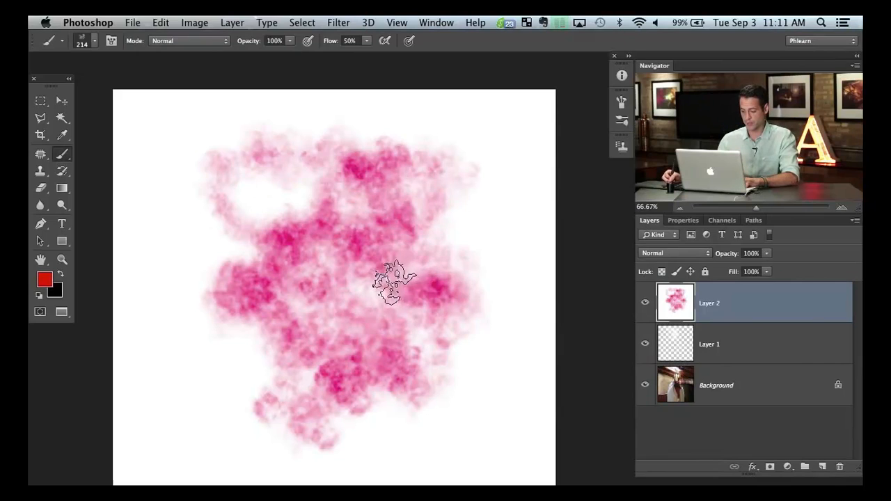
- Try erasing part of the red fog on the white layer with the 177 px fog Eraser, undoing each attempt
key(e)
mouse_move(396, 195)
mouse_down()
mouse_move(375, 184)
mouse_move(402, 168)
mouse_up()
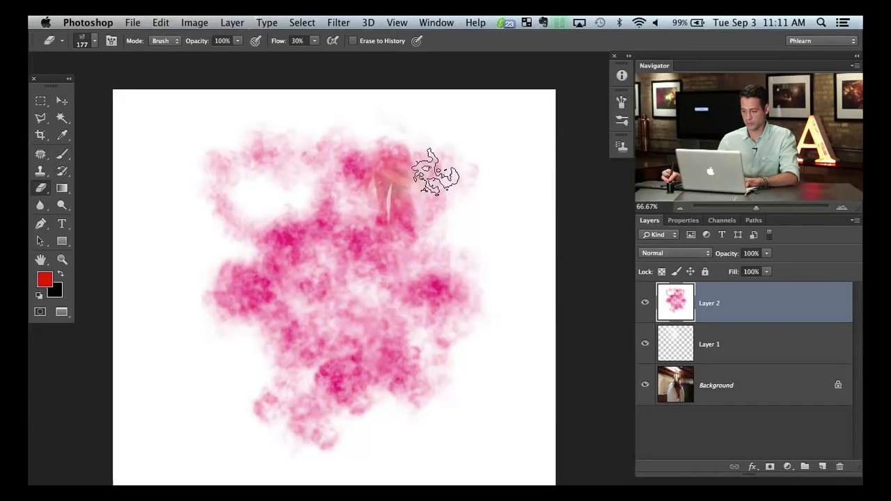
key(super+z)
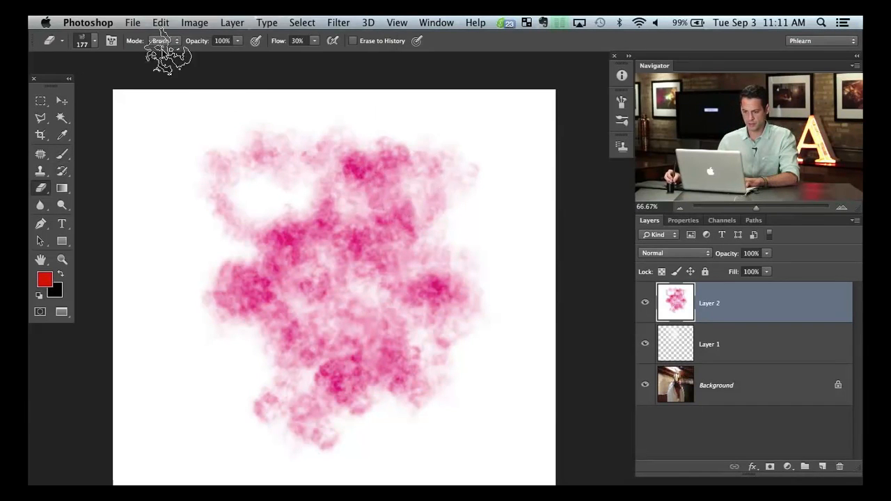
mouse_move(404, 180)
mouse_down()
mouse_move(424, 192)
mouse_move(416, 166)
mouse_up()
key(super+z)
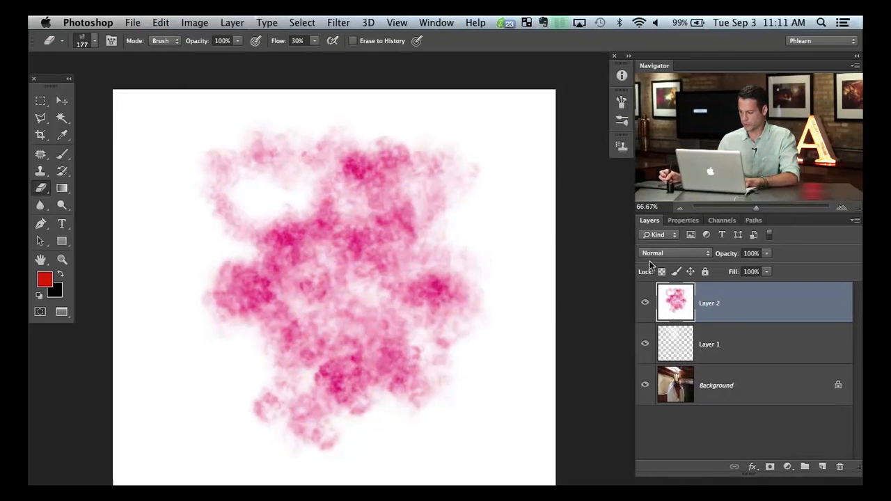
- Undo all the red fog strokes painted on the white layer
key(alt+super+z)
key(alt+super+z)
key(alt+super+z)
key(alt+super+z)
key(alt+super+z)
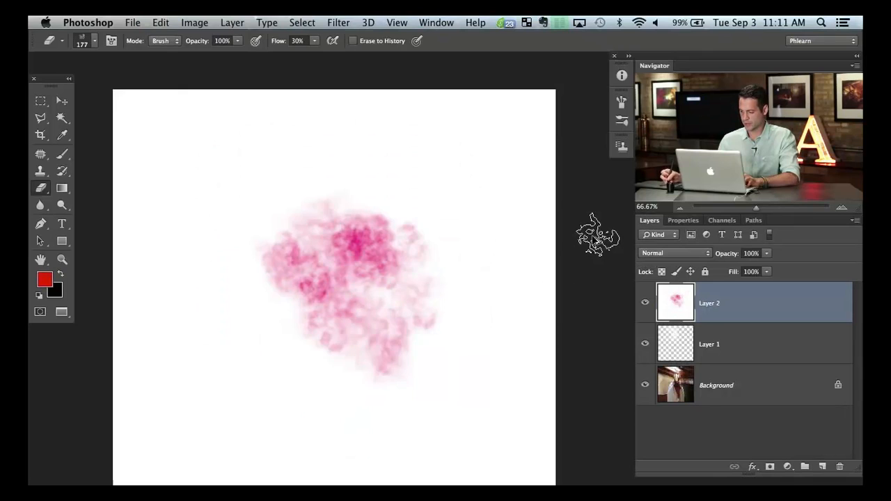
key(alt+super+z)
key(alt+super+z)
- Create a new layer above the white one and paint separate patches of red fog on it with the 214 px brush
key(alt+shift+super+n)
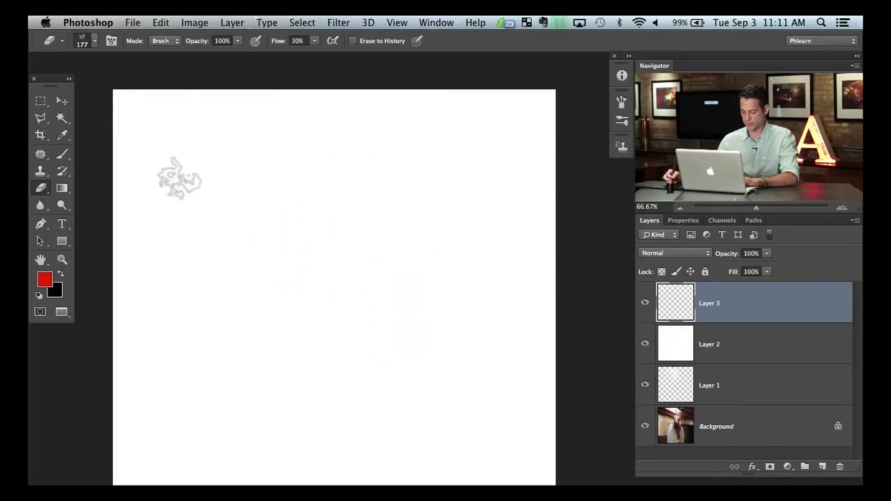
key(b)
mouse_move(234, 239)
mouse_down()
mouse_move(367, 218)
mouse_move(374, 318)
mouse_move(310, 337)
mouse_up()
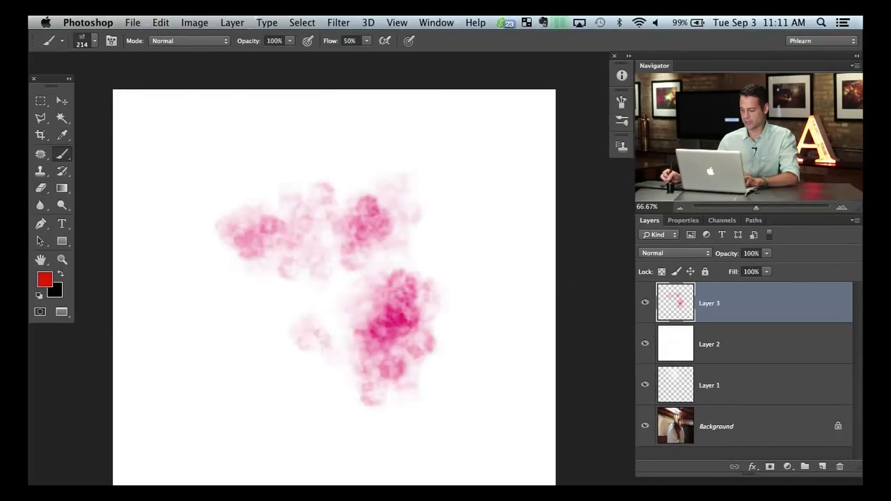
- Toggle the visibility of the white layer and the red fog layer to check that they are separate
click(651, 344)
click(645, 302)
click(644, 302)
click(645, 344)
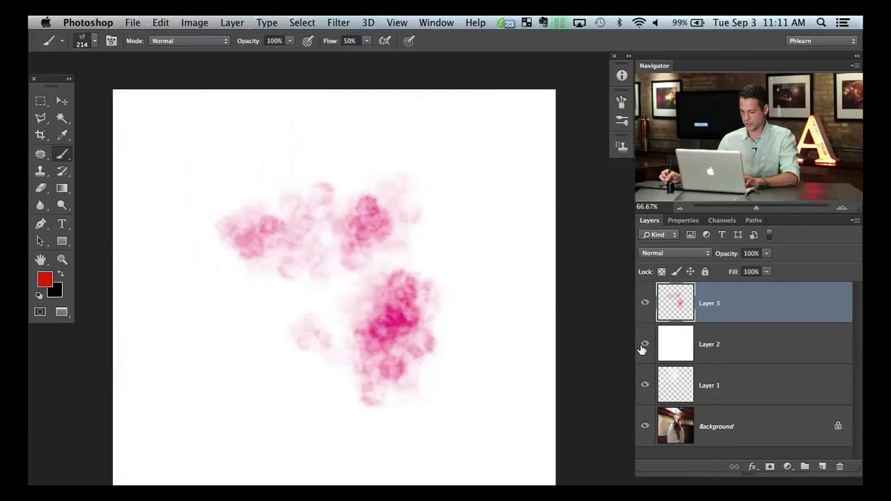
- Paint more red fog on Layer 3, thin it out with the fog Eraser, and set the Eraser flow to 60%
mouse_move(536, 364)
mouse_down()
mouse_move(348, 397)
mouse_move(288, 334)
mouse_move(280, 311)
mouse_move(365, 333)
mouse_move(247, 308)
mouse_move(215, 226)
mouse_move(350, 159)
mouse_move(410, 214)
mouse_move(428, 193)
mouse_move(468, 209)
mouse_move(461, 320)
mouse_move(456, 295)
mouse_move(419, 282)
mouse_up()
key(e)
mouse_move(434, 185)
mouse_down()
mouse_move(471, 193)
mouse_move(411, 213)
mouse_move(452, 355)
mouse_move(438, 342)
mouse_move(438, 358)
mouse_move(364, 348)
mouse_move(321, 280)
mouse_move(338, 292)
mouse_move(244, 293)
mouse_move(193, 193)
mouse_move(373, 249)
mouse_move(410, 243)
mouse_move(392, 282)
mouse_move(310, 372)
mouse_move(284, 318)
mouse_move(355, 397)
mouse_move(392, 334)
mouse_move(353, 338)
mouse_move(178, 220)
mouse_move(160, 256)
mouse_move(223, 362)
mouse_move(232, 350)
mouse_move(233, 463)
mouse_move(306, 455)
mouse_up()
key(shift+6)
- Enlarge the fog brush to 433 px and spread more red fog across Layer 3
key(b)
key(])
key(])
key(])
key(])
key(])
mouse_move(410, 373)
mouse_down()
mouse_move(304, 403)
mouse_move(362, 330)
mouse_move(374, 448)
mouse_move(250, 407)
mouse_move(225, 299)
mouse_move(159, 263)
mouse_move(255, 266)
mouse_move(222, 243)
mouse_up()
- Break up the red fog on Layer 3 with the 177 px fog Eraser at 60% flow
key(e)
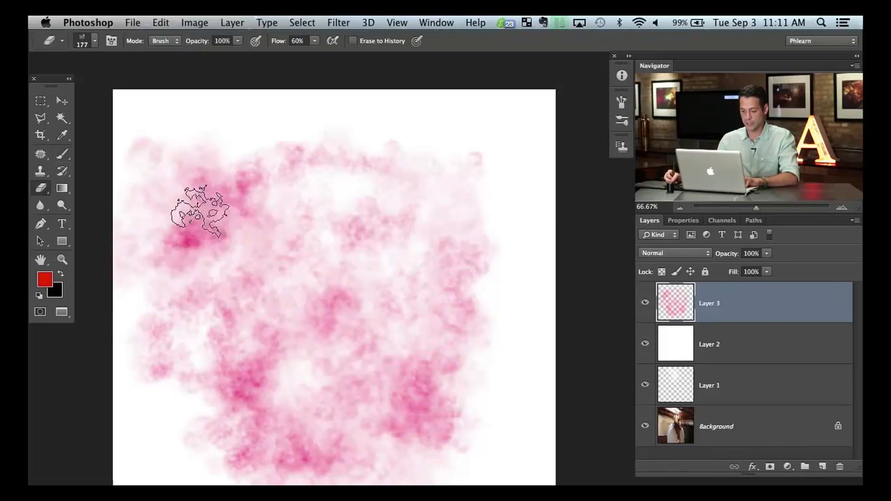
mouse_move(200, 212)
mouse_down()
mouse_move(217, 241)
mouse_move(204, 270)
mouse_move(179, 231)
mouse_move(303, 298)
mouse_move(261, 374)
mouse_move(250, 436)
mouse_move(447, 416)
mouse_move(390, 375)
mouse_move(305, 346)
mouse_move(249, 379)
mouse_move(161, 351)
mouse_move(190, 420)
mouse_move(309, 178)
mouse_move(381, 319)
mouse_move(245, 201)
mouse_move(338, 292)
mouse_up()
drag(371, 353, 381, 332)
- Delete all layers above the Background and sample the bright skylight colour as the fog brush colour
shift+click(735, 381)
key(Delete)
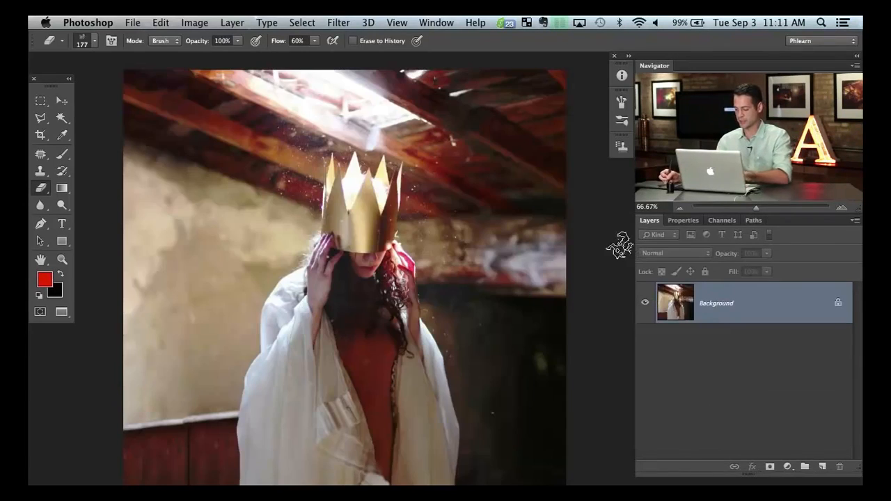
key(b)
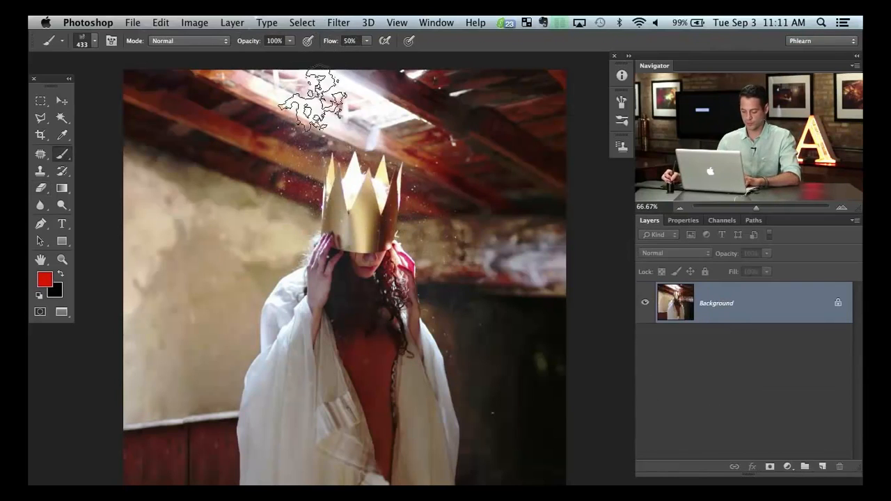
alt+click(324, 117)
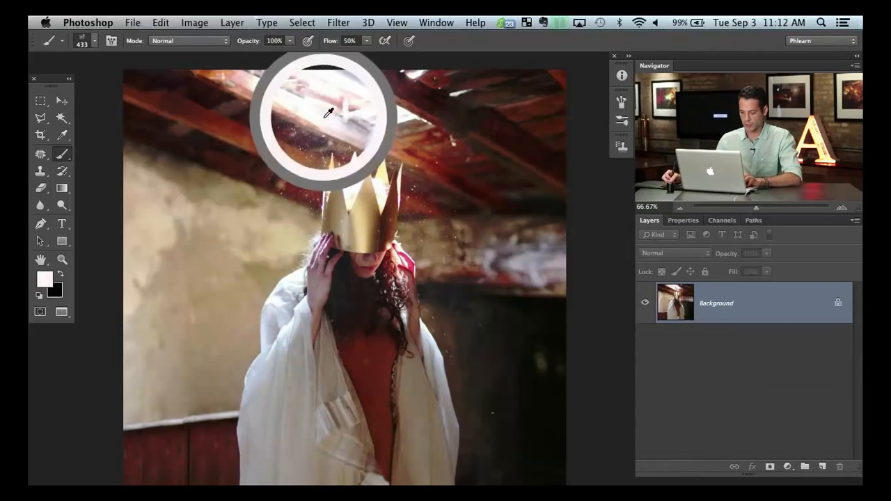
- Shrink the fog brush to about 240 px and paint fog on the Background below the skylight and over the beams to its right
drag(323, 117, 334, 121)
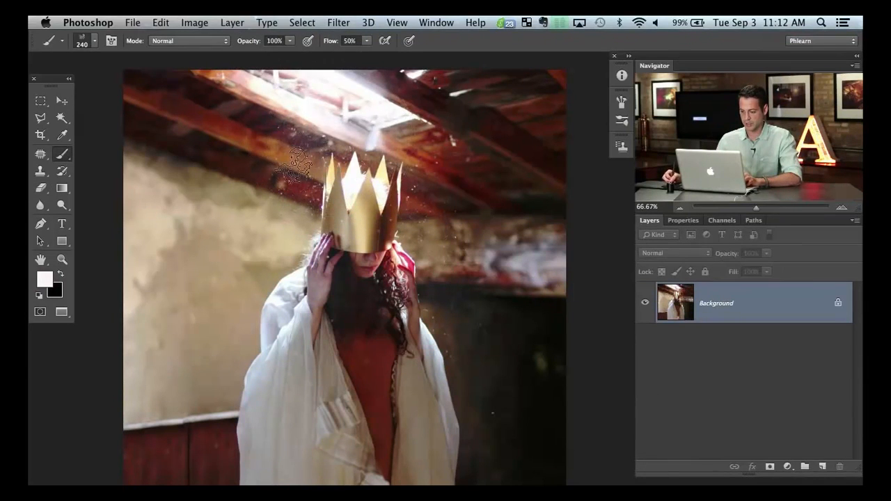
mouse_move(279, 112)
mouse_down()
mouse_move(318, 99)
mouse_move(298, 135)
mouse_move(258, 89)
mouse_move(336, 138)
mouse_move(360, 123)
mouse_move(446, 149)
mouse_up()
mouse_move(428, 115)
mouse_down()
mouse_move(458, 163)
mouse_move(465, 200)
mouse_up()
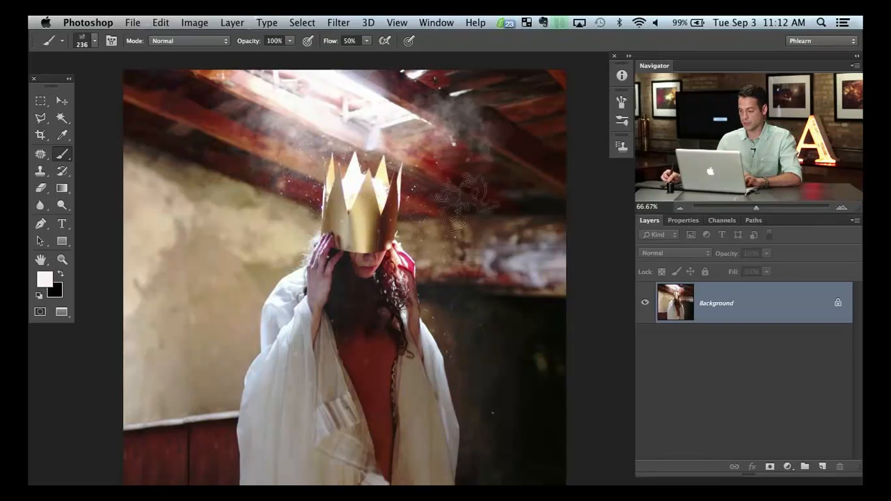
drag(400, 134, 463, 152)
drag(461, 87, 485, 181)
drag(310, 124, 326, 124)
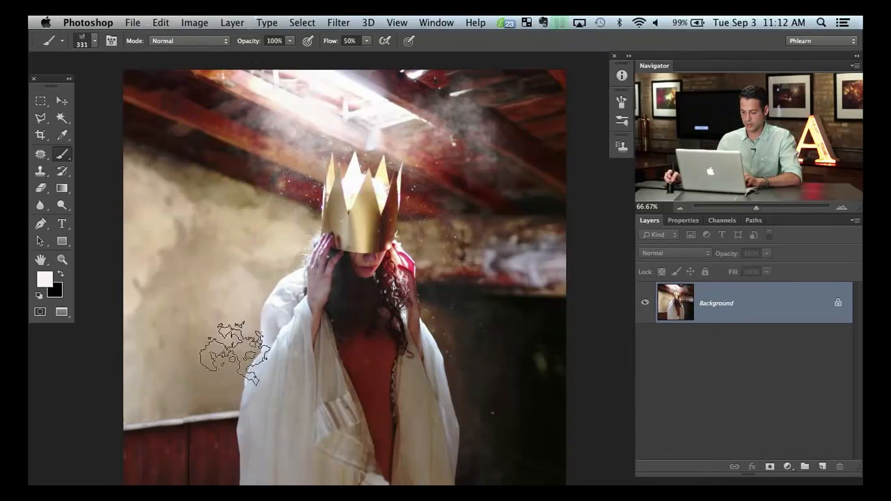
- Paint smaller fog patches around the figure's shoulders, hair and crown on the Background, varying the brush from 331 down to 96 px
click(290, 234)
mouse_move(407, 284)
mouse_down()
mouse_move(386, 284)
mouse_move(444, 258)
mouse_up()
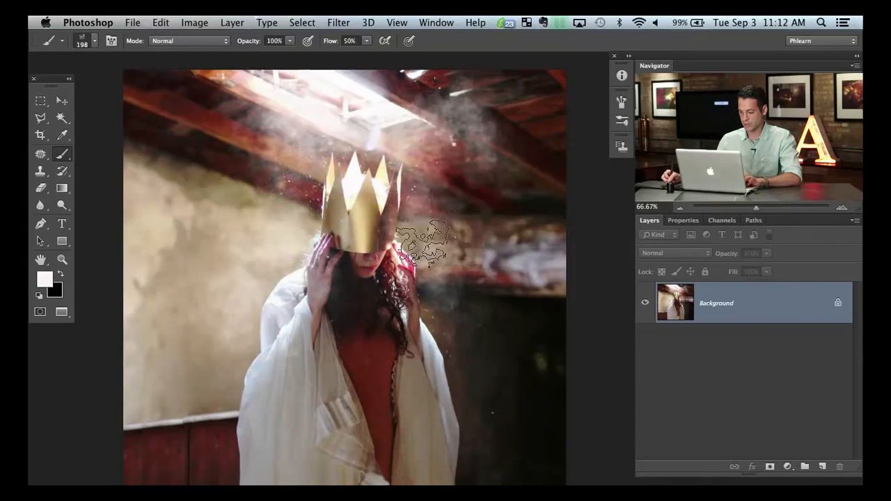
click(409, 315)
click(447, 321)
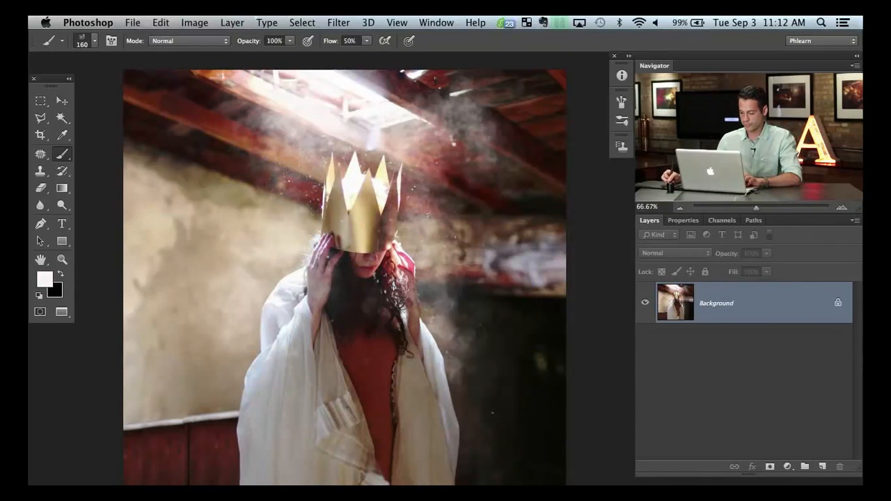
click(444, 241)
key(.)
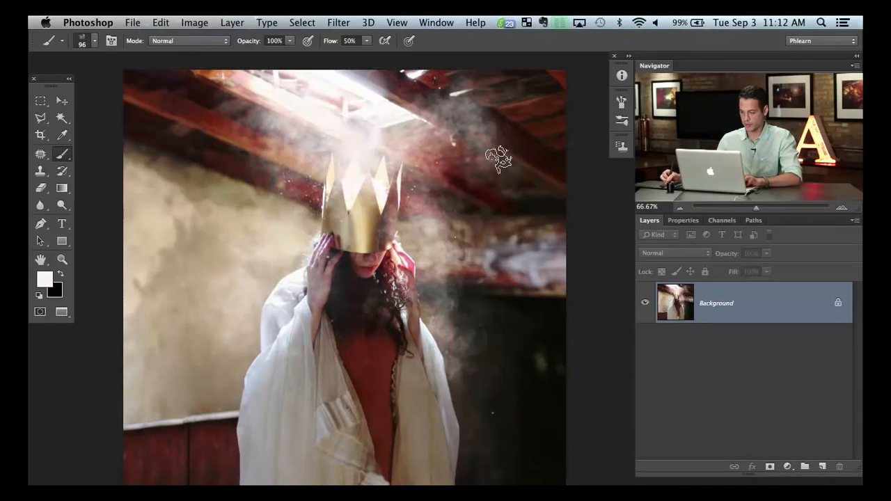
- Erase directly on the Background over the right-hand beams and around the figure with the fog Eraser at 177 to 219 px
key(e)
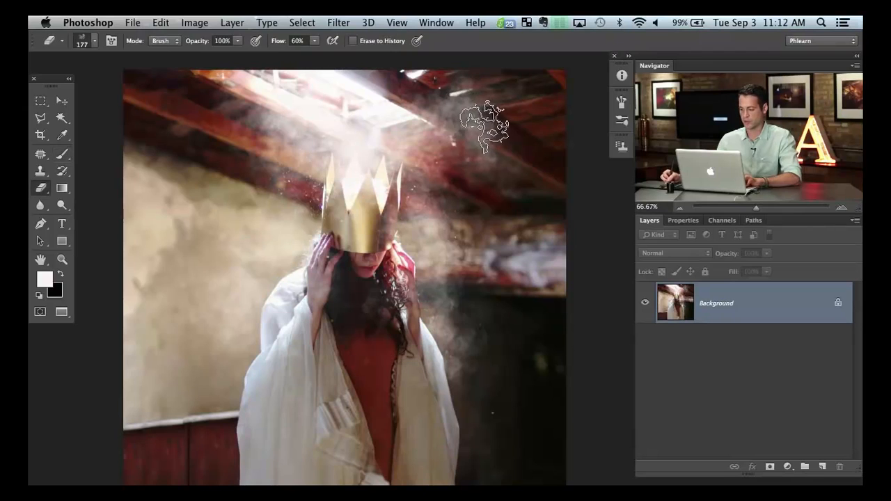
drag(477, 144, 470, 144)
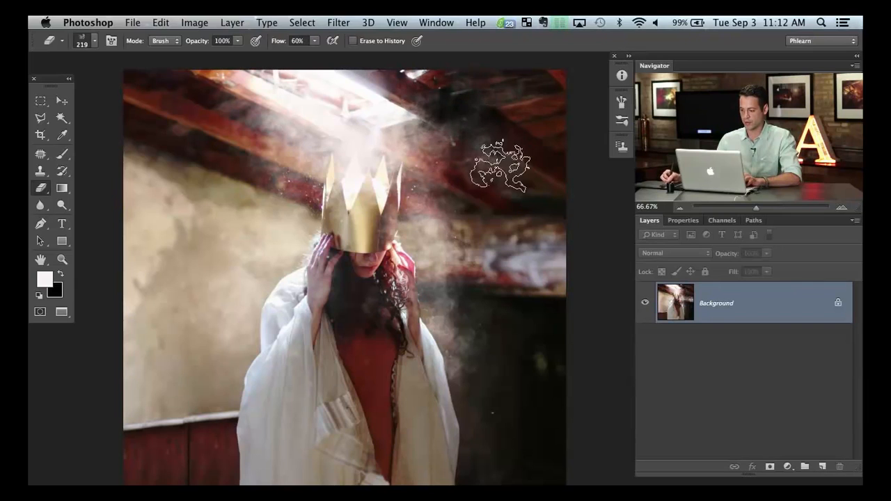
mouse_move(475, 157)
mouse_down()
mouse_move(429, 160)
mouse_move(429, 129)
mouse_move(454, 232)
mouse_move(465, 368)
mouse_move(450, 220)
mouse_move(450, 331)
mouse_move(459, 281)
mouse_move(421, 287)
mouse_move(242, 261)
mouse_move(299, 271)
mouse_move(350, 259)
mouse_up()
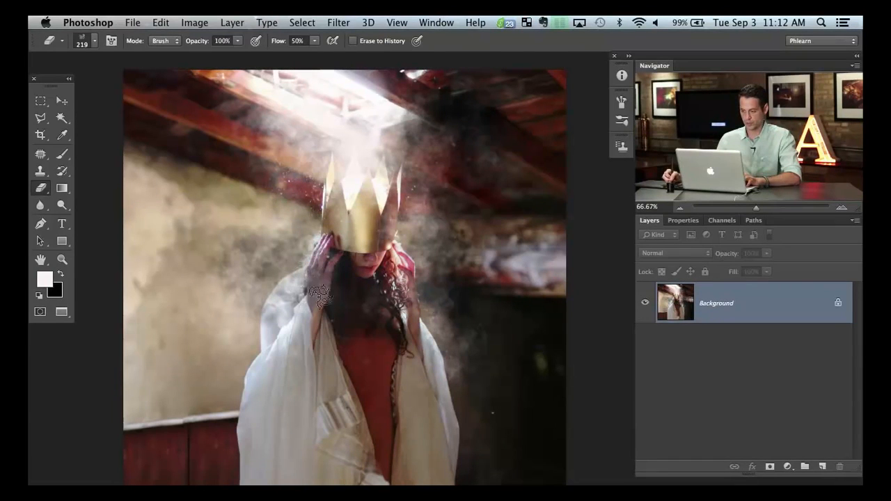
- Undo the Eraser strokes made on the Background
key(super+alt+z)
key(super+alt+z)
key(super+alt+z)
key(super+alt+z)
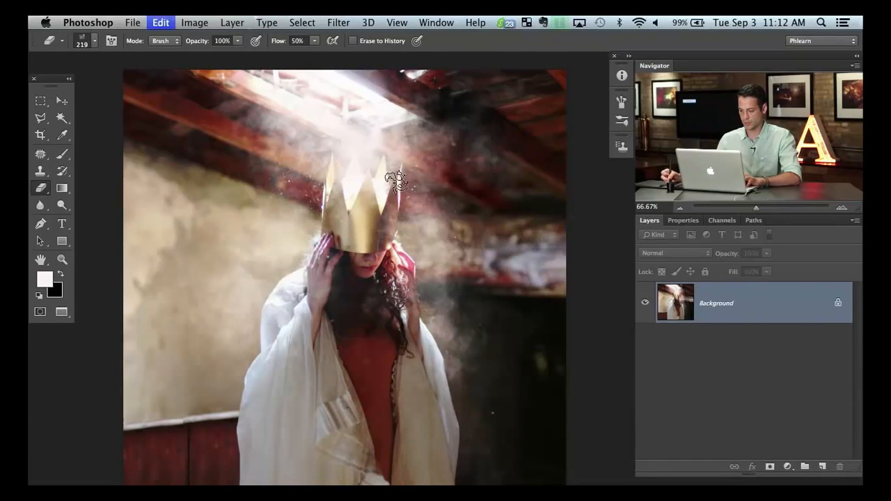
key(super+alt+z)
key(super+alt+z)
key(super+alt+z)
key(super+alt+z)
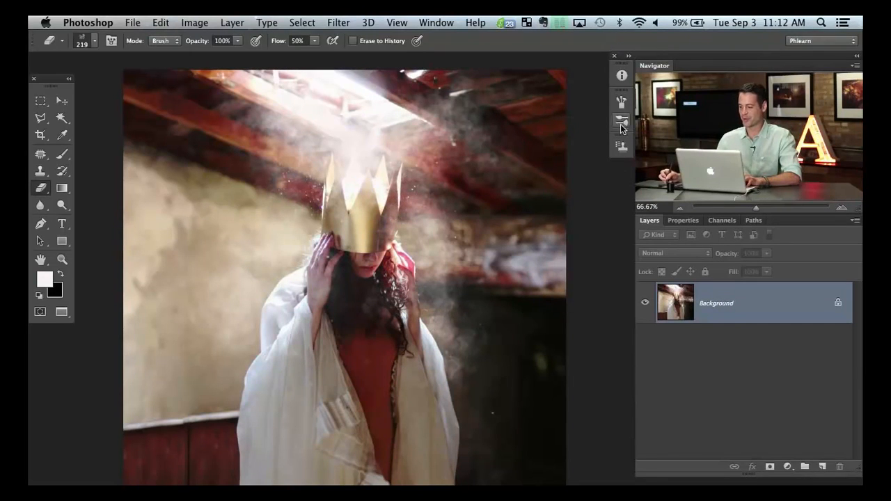
- Revert the photo to its originally opened state through the History, and put the History away
click(442, 24)
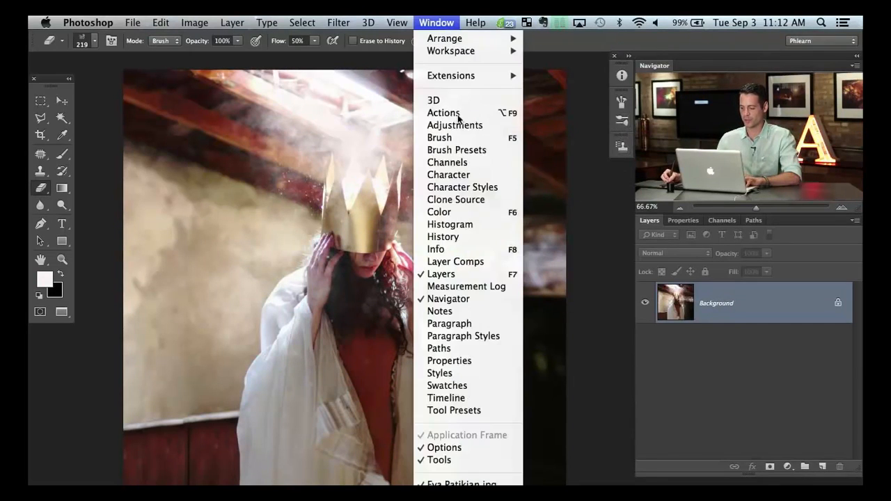
click(462, 239)
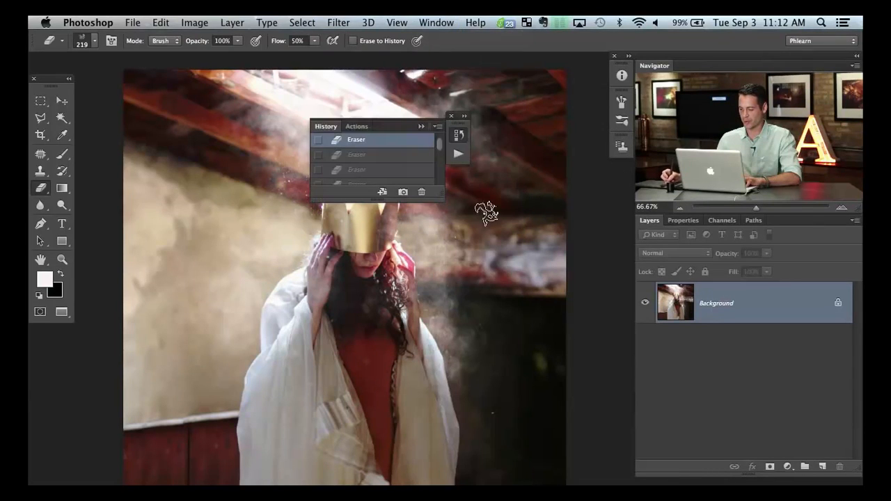
scroll(435, 145, up, 2)
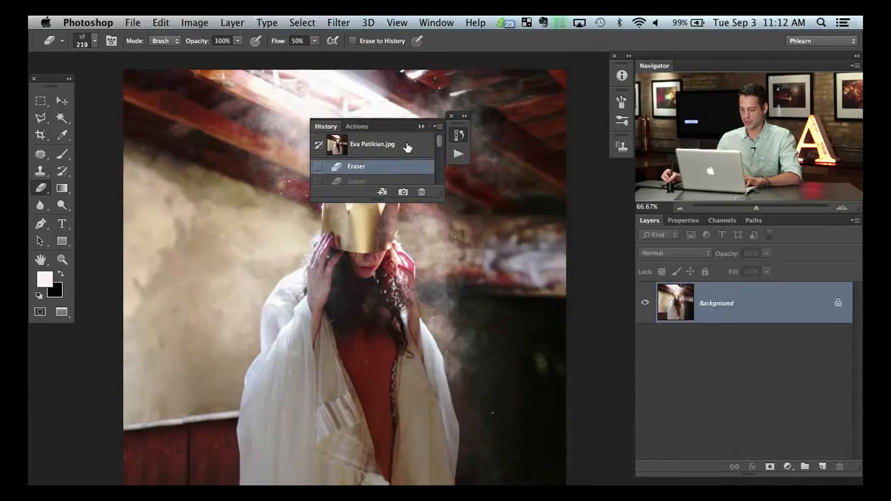
click(407, 148)
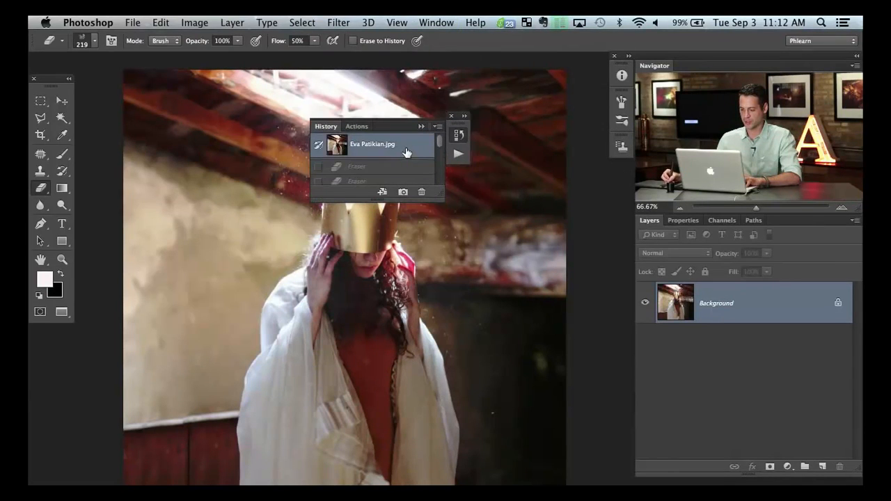
click(456, 133)
click(451, 117)
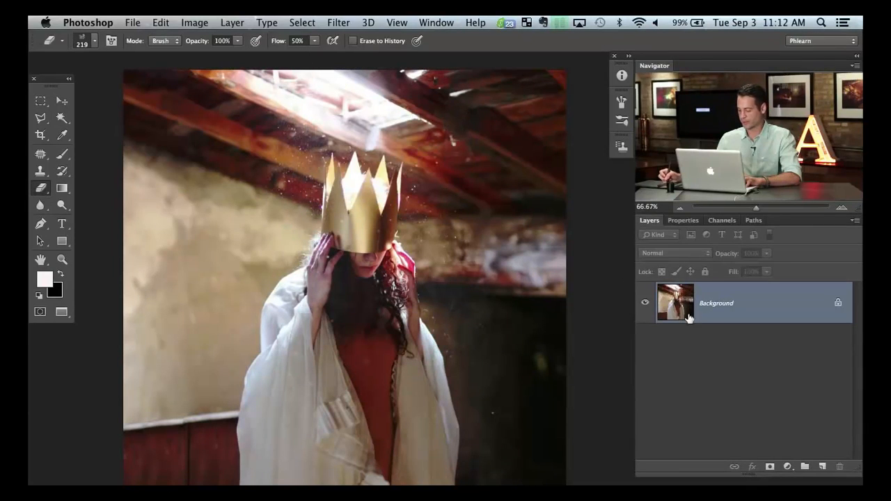
- Create a new layer above the Background and paint fog on it from the skylight towards the crown with the fog brush
key(super+shift+alt+n)
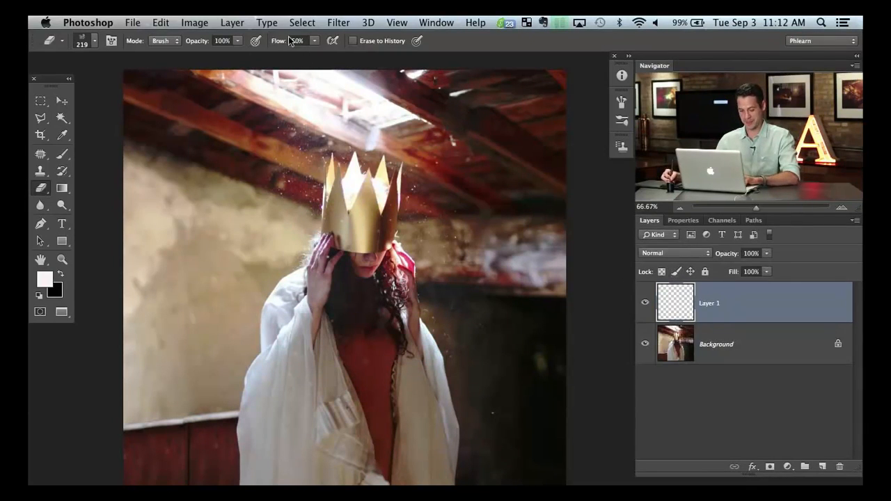
key(b)
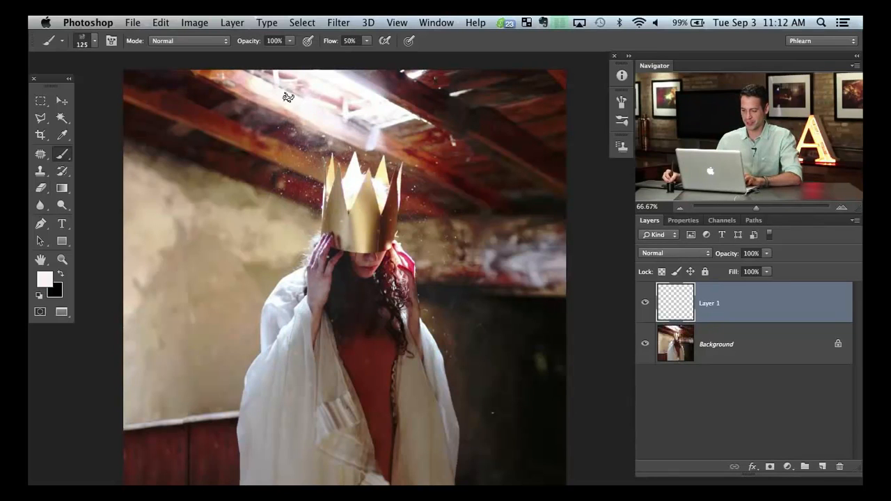
mouse_move(285, 84)
mouse_down()
mouse_move(353, 109)
mouse_move(367, 134)
mouse_move(359, 108)
mouse_move(420, 101)
mouse_move(361, 102)
mouse_move(431, 157)
mouse_move(429, 223)
mouse_move(455, 134)
mouse_move(479, 169)
mouse_move(487, 146)
mouse_move(452, 193)
mouse_move(449, 216)
mouse_move(394, 168)
mouse_move(430, 243)
mouse_move(421, 190)
mouse_move(424, 279)
mouse_move(419, 257)
mouse_move(454, 338)
mouse_move(461, 297)
mouse_move(453, 361)
mouse_move(437, 274)
mouse_move(285, 180)
mouse_move(356, 143)
mouse_up()
- Adjust the fog brush size down to 109 px and paint more fog around the crown, hands and shoulders on Layer 1
key(bracketright)
key(bracketleft)
key(bracketleft)
key(bracketleft)
mouse_move(352, 193)
mouse_down()
mouse_move(275, 268)
mouse_move(279, 278)
mouse_move(298, 277)
mouse_up()
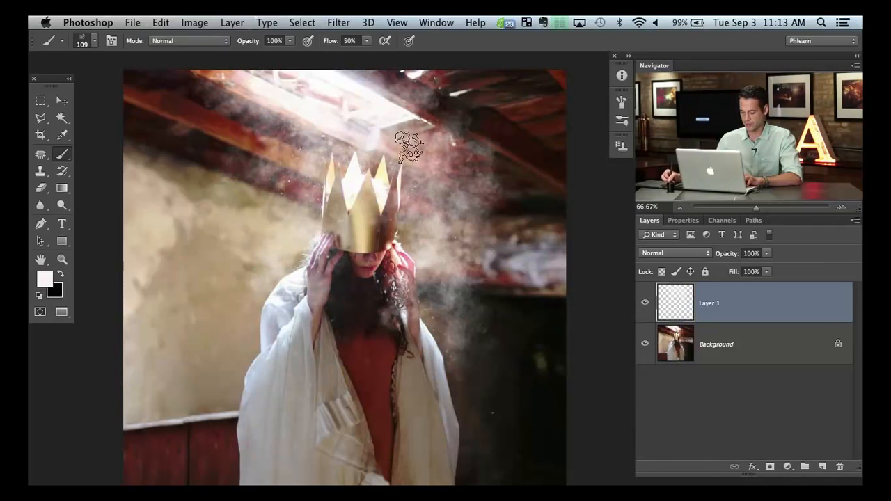
- Paint more fog over the crown's points and down the dark background beside the robe, resizing the fog brush to 131 px
mouse_move(411, 169)
mouse_down()
mouse_move(407, 213)
mouse_move(408, 184)
mouse_up()
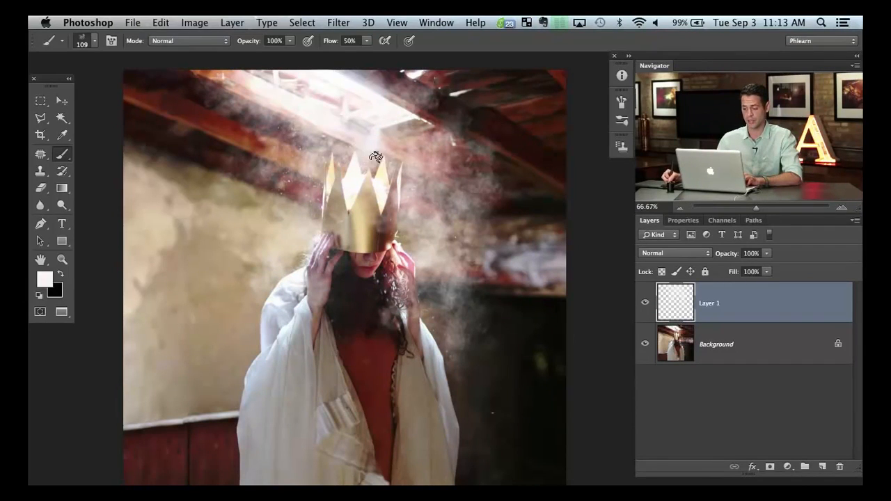
key(bracketleft)
key(bracketleft)
key(bracketleft)
key(bracketleft)
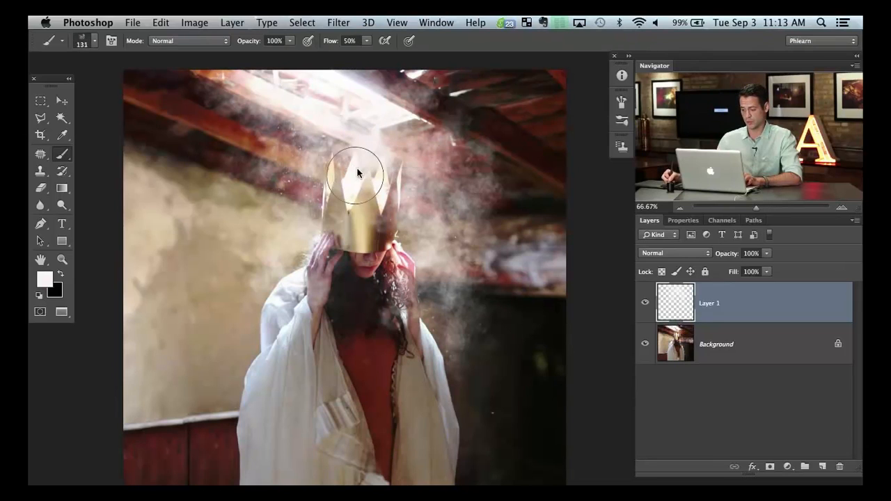
mouse_move(356, 167)
mouse_down()
mouse_move(365, 191)
mouse_move(385, 181)
mouse_up()
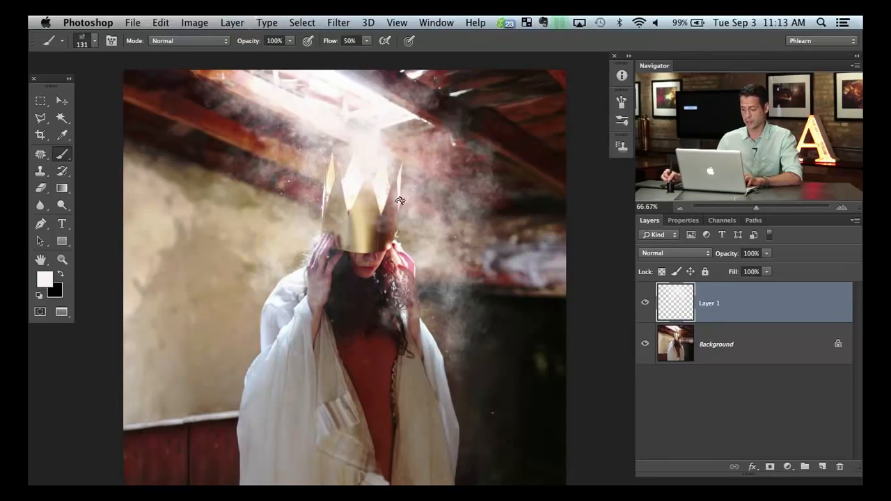
drag(482, 409, 495, 418)
mouse_move(496, 366)
mouse_down()
mouse_move(495, 443)
mouse_move(500, 363)
mouse_move(494, 376)
mouse_move(511, 376)
mouse_move(480, 371)
mouse_move(513, 328)
mouse_move(477, 408)
mouse_move(499, 364)
mouse_move(504, 462)
mouse_up()
- Thin the fog over the dark wall and beams beside the figure with a 135 px Eraser, comparing against the hidden Layer 1
key(e)
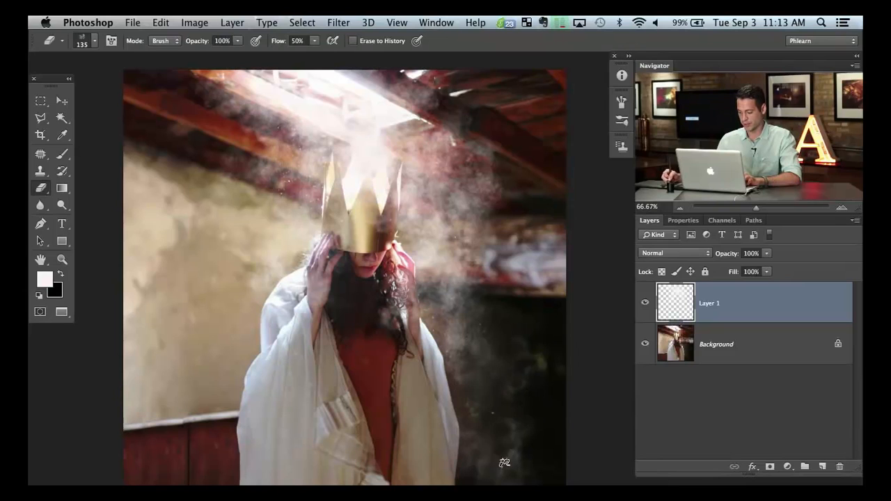
mouse_move(490, 321)
mouse_down()
mouse_move(483, 293)
mouse_move(445, 319)
mouse_move(471, 318)
mouse_move(471, 428)
mouse_move(442, 385)
mouse_move(511, 446)
mouse_move(529, 435)
mouse_move(497, 475)
mouse_move(487, 322)
mouse_move(458, 286)
mouse_move(493, 177)
mouse_move(439, 134)
mouse_move(512, 207)
mouse_up()
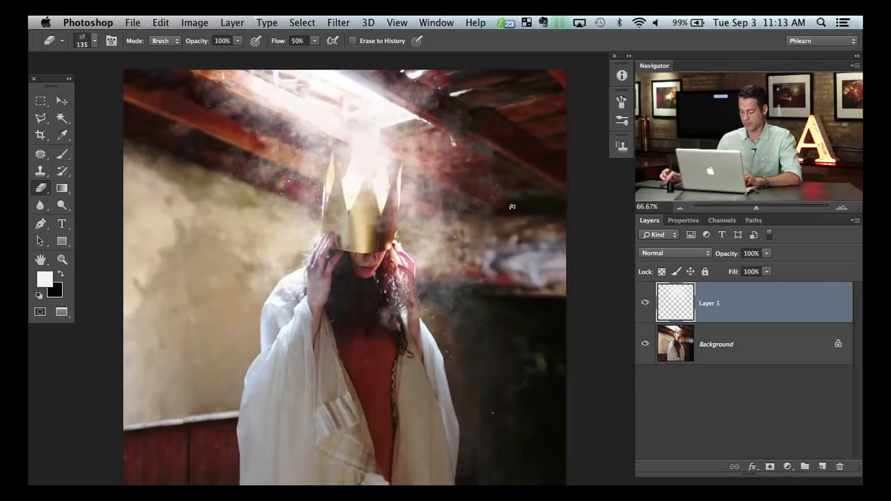
click(645, 304)
click(645, 305)
click(644, 304)
click(645, 305)
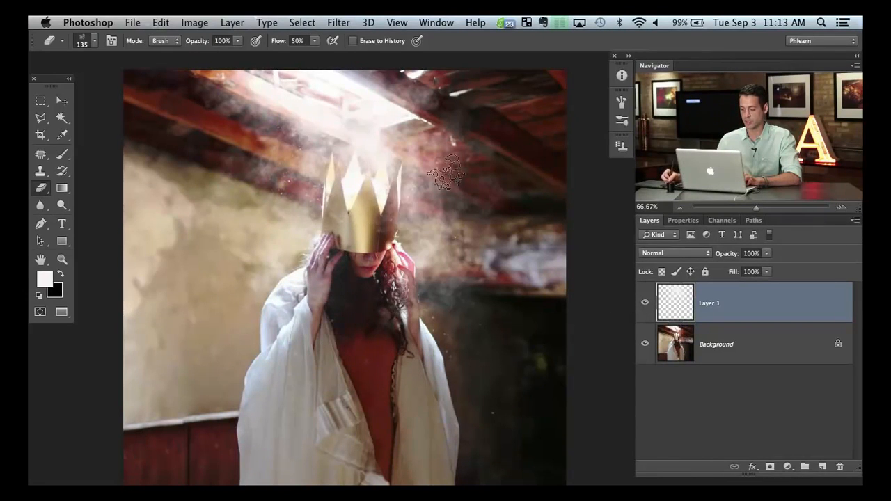
mouse_move(416, 136)
mouse_down()
mouse_move(414, 95)
mouse_move(439, 139)
mouse_up()
drag(470, 189, 461, 236)
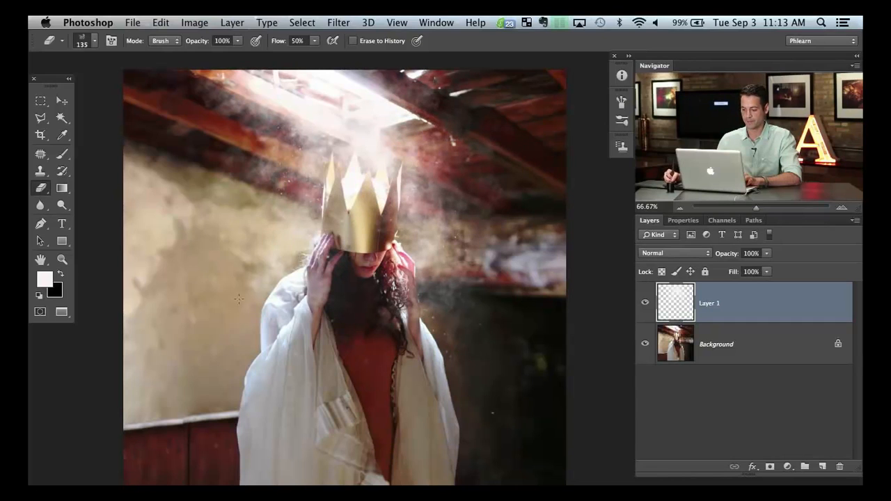
- Paint additional fog along the ceiling beams, beside the crown and around both hands, varying the brush between 234 and 77 px
key(b)
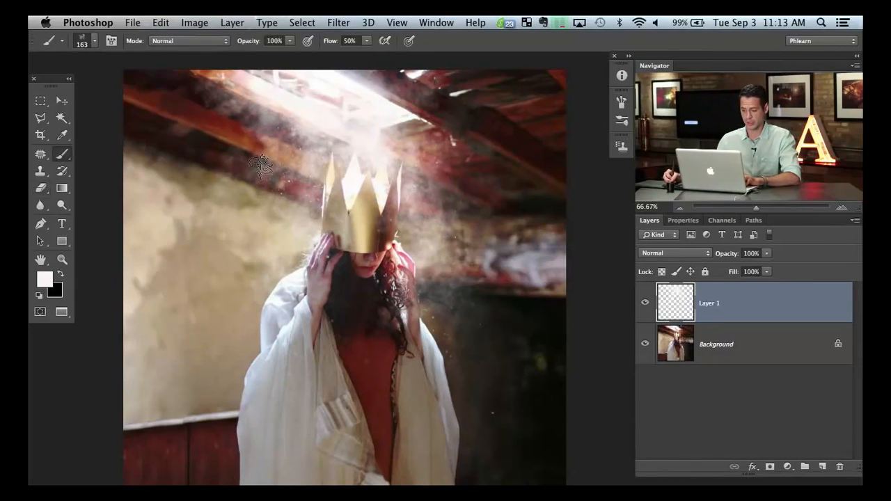
drag(243, 111, 219, 104)
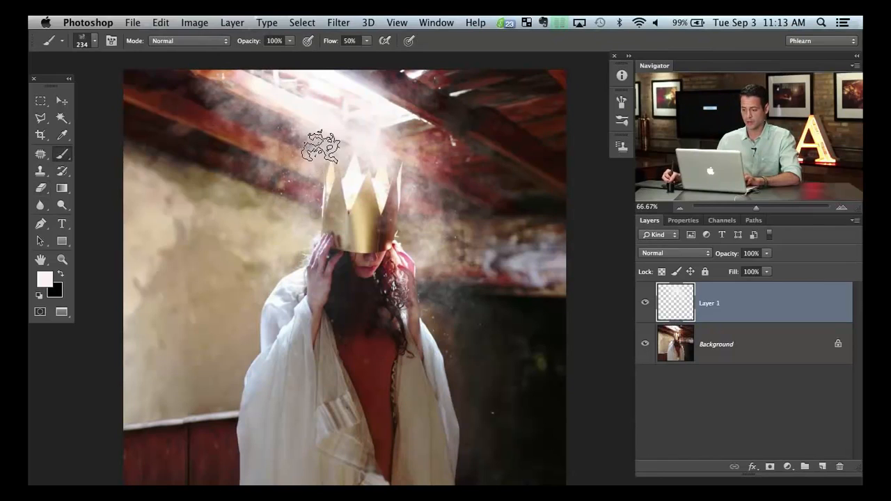
drag(318, 213, 284, 215)
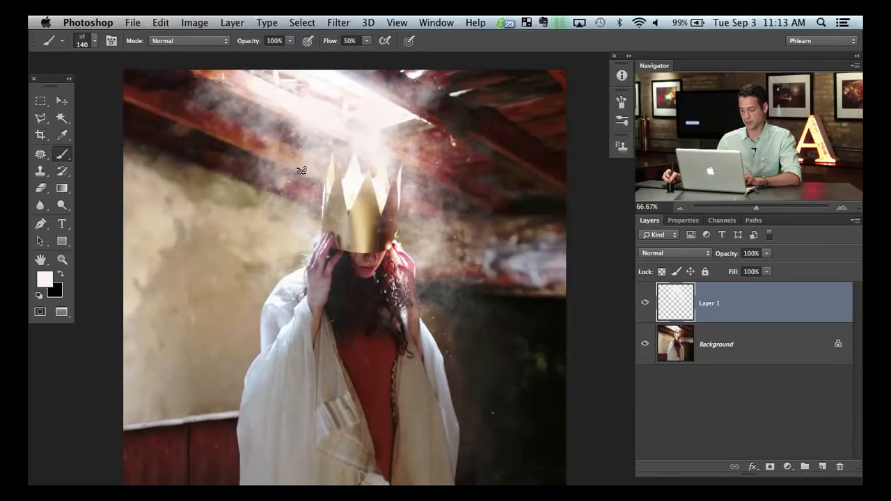
drag(297, 195, 319, 194)
click(254, 148)
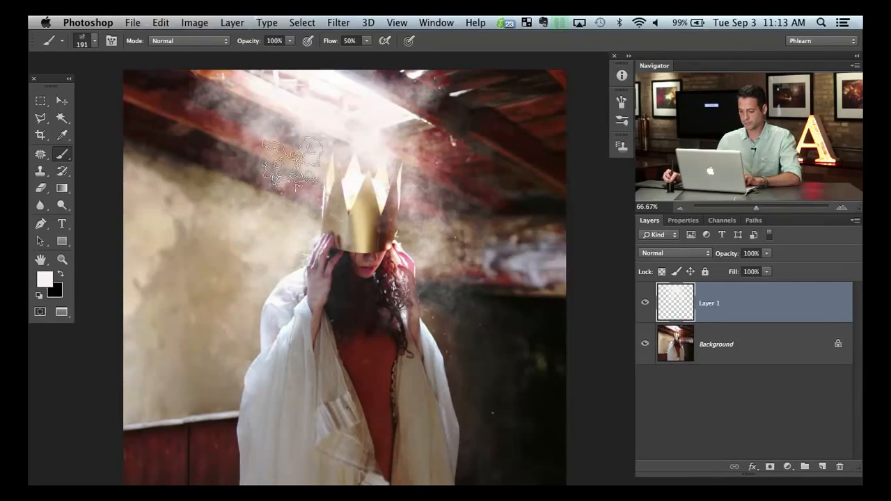
click(267, 163)
drag(309, 267, 304, 257)
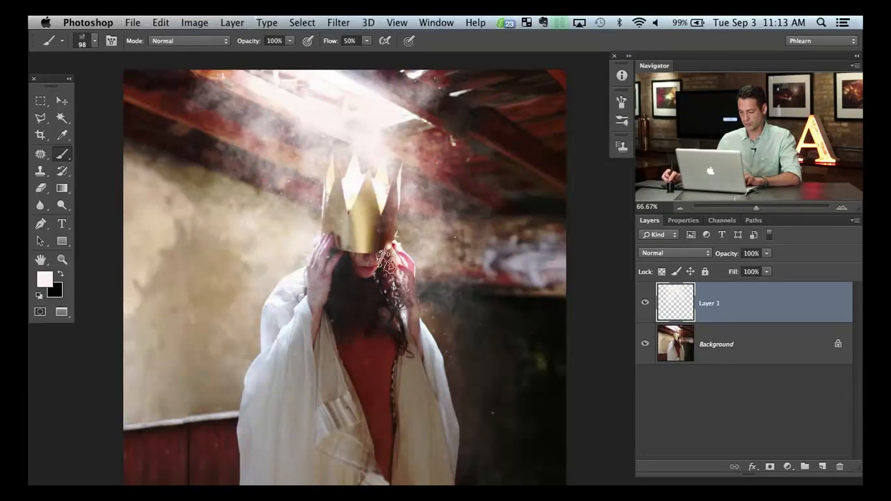
drag(405, 246, 402, 250)
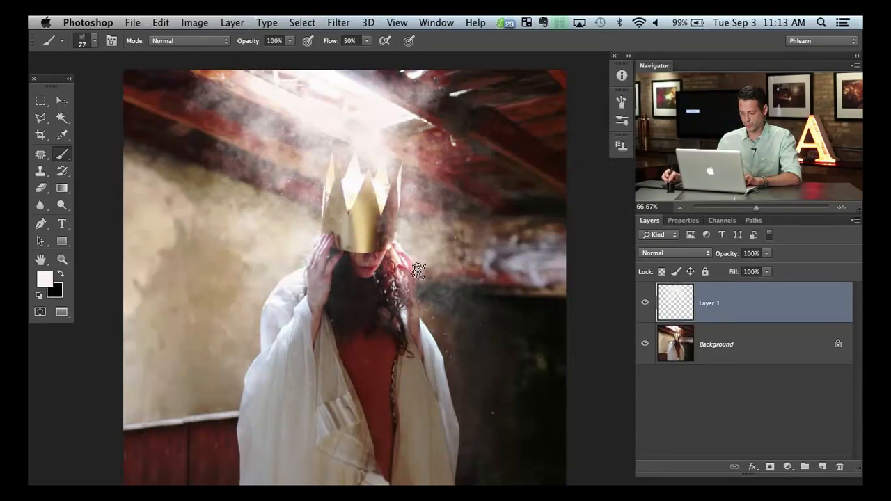
click(422, 221)
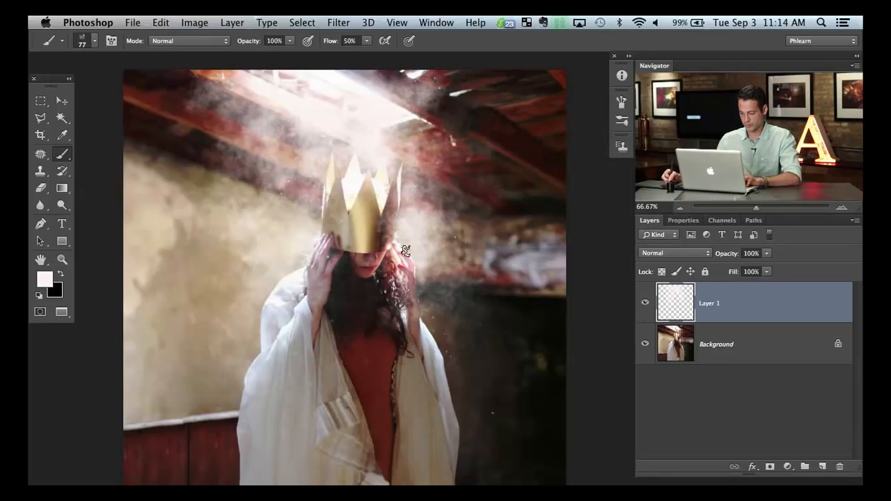
- Erase excess fog from the skylight's edge down beside the crown, and check Layer 1 by switching its visibility off and on
key(e)
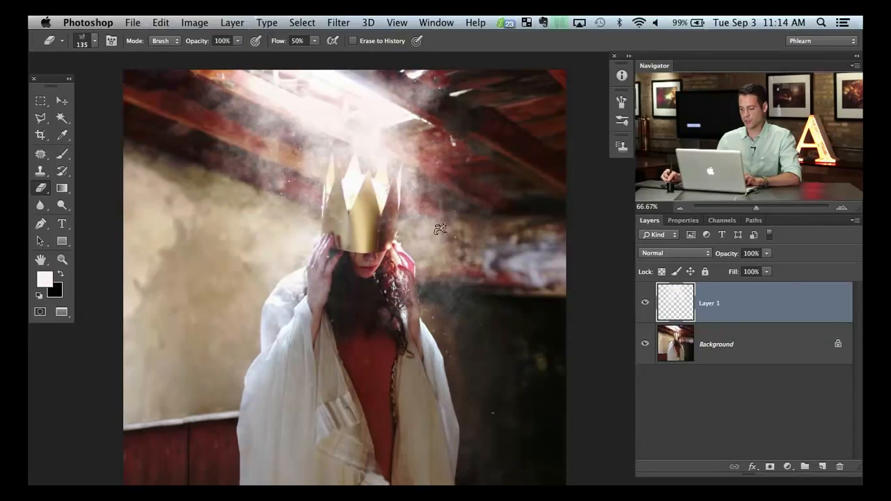
mouse_move(409, 81)
mouse_down()
mouse_move(402, 139)
mouse_move(421, 185)
mouse_move(407, 195)
mouse_up()
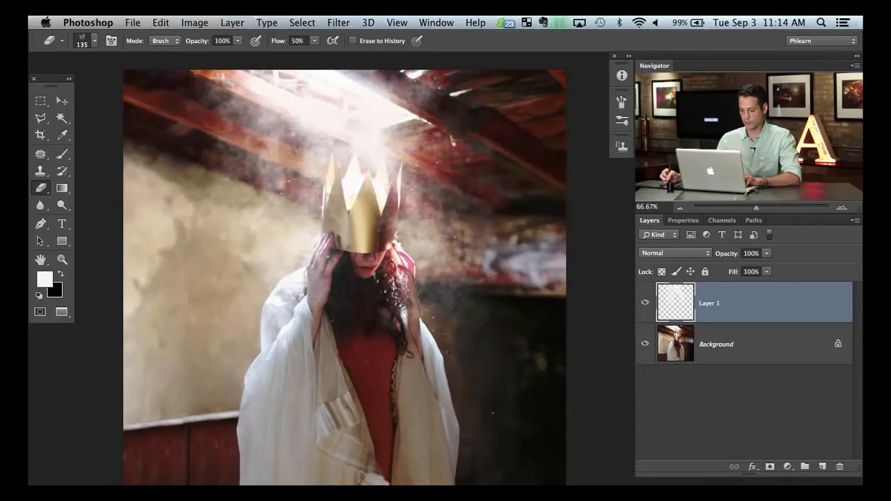
click(644, 302)
click(644, 302)
click(645, 302)
click(644, 303)
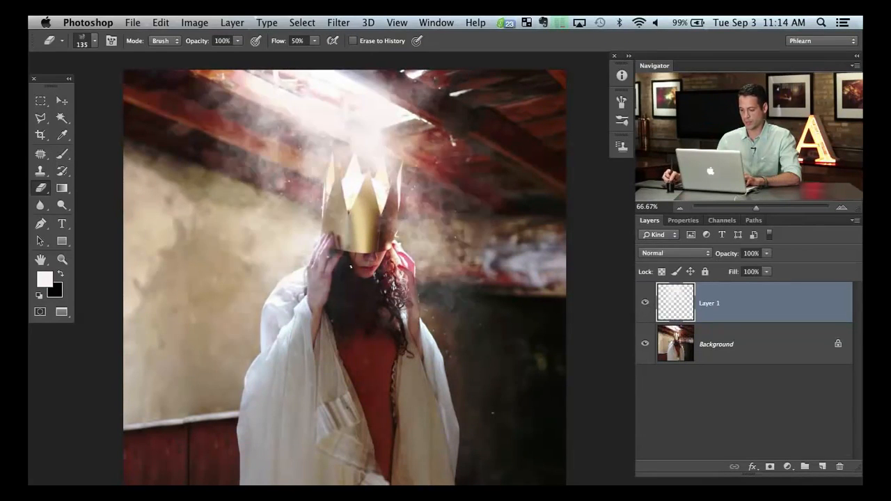
- Lower Layer 1's opacity to 81% and compare the photo with and without the fog, leaving the layer visible
click(644, 302)
click(644, 302)
click(645, 302)
click(644, 302)
click(644, 302)
click(644, 302)
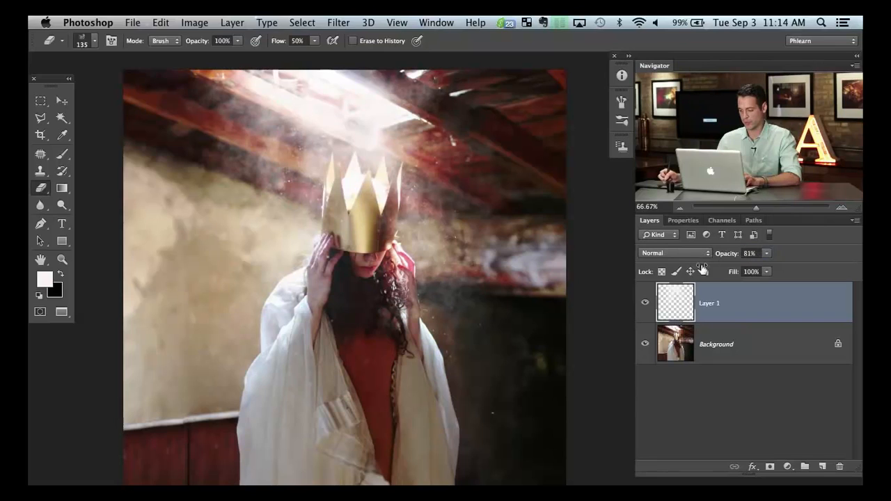
click(646, 304)
click(649, 306)
click(648, 306)
click(649, 305)
click(650, 304)
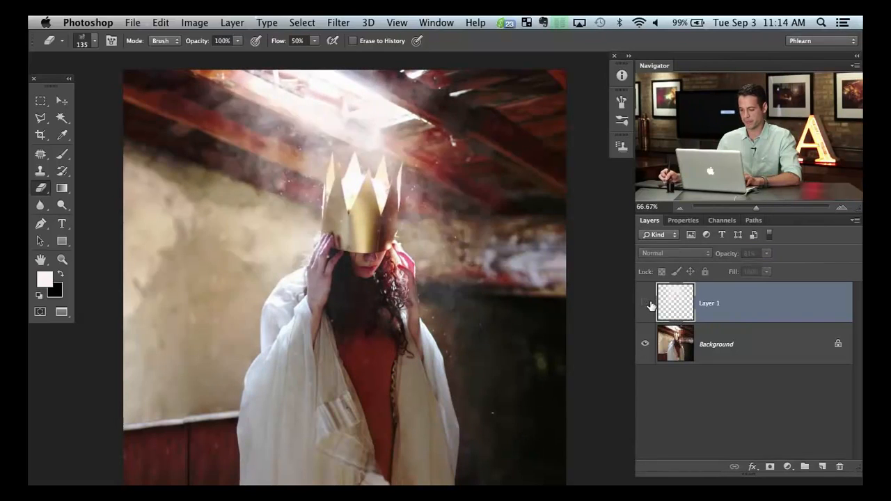
click(648, 304)
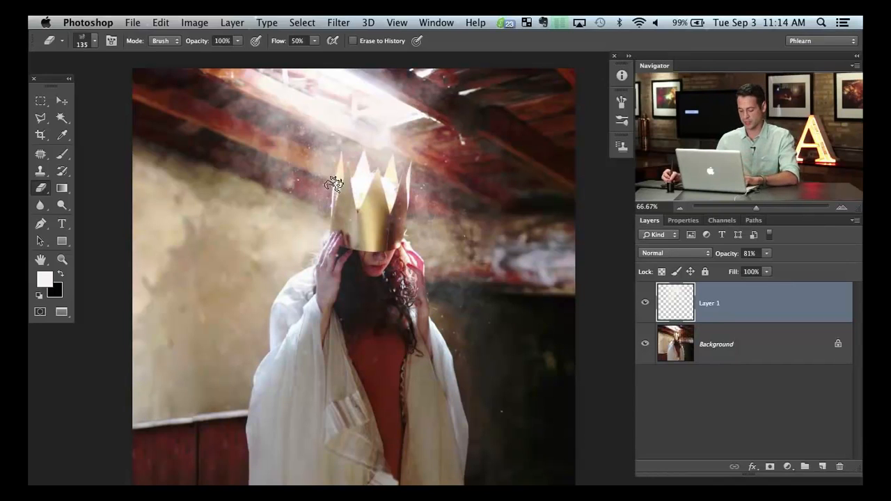
- Leave the photo's full-screen view and bring the Untitled-3 cloud document to the front
key(super+Tab)
key(super+Tab)
key(super+Tab)
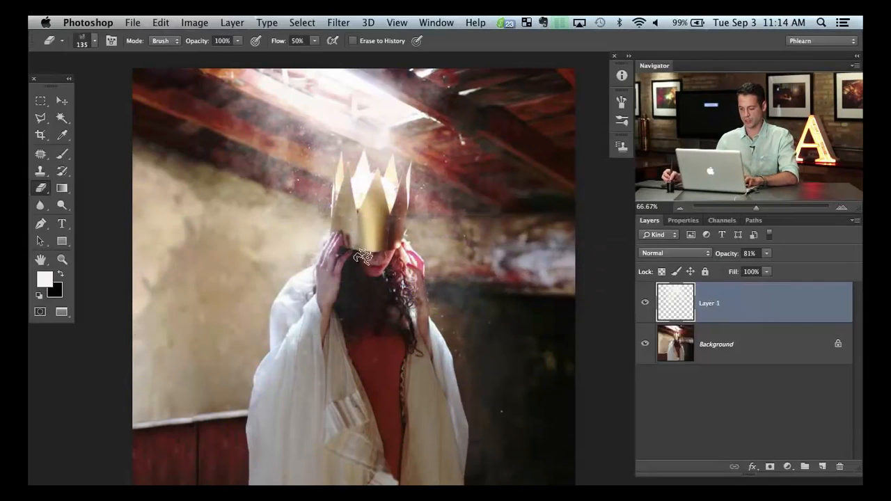
key(f)
key(f)
click(561, 144)
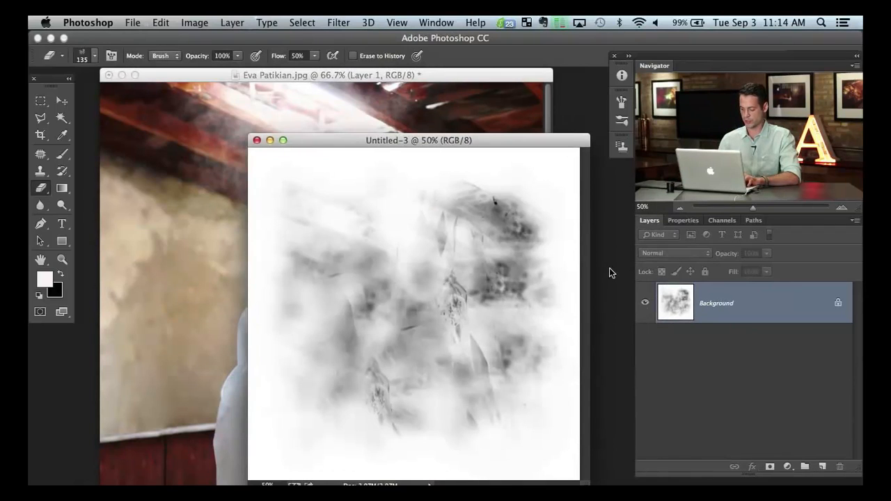
- Add a new layer in Untitled-3 and fill it with the off-white foreground colour, working in the full-screen view
key(super+shift+alt+n)
key(super+equal)
key(super+BackSpace)
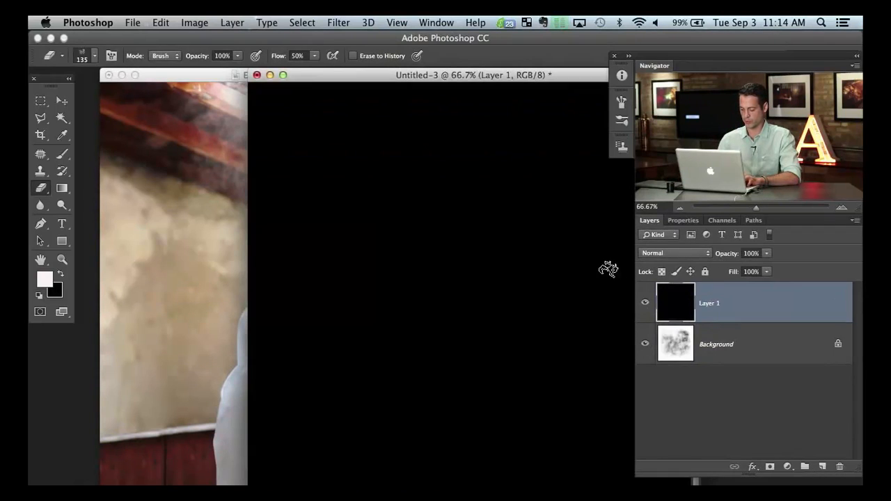
key(alt+BackSpace)
key(f)
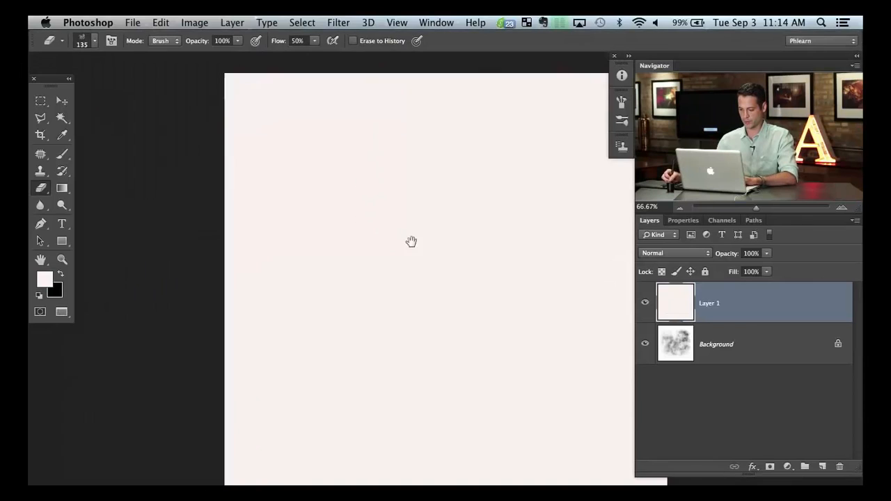
drag(380, 282, 353, 280)
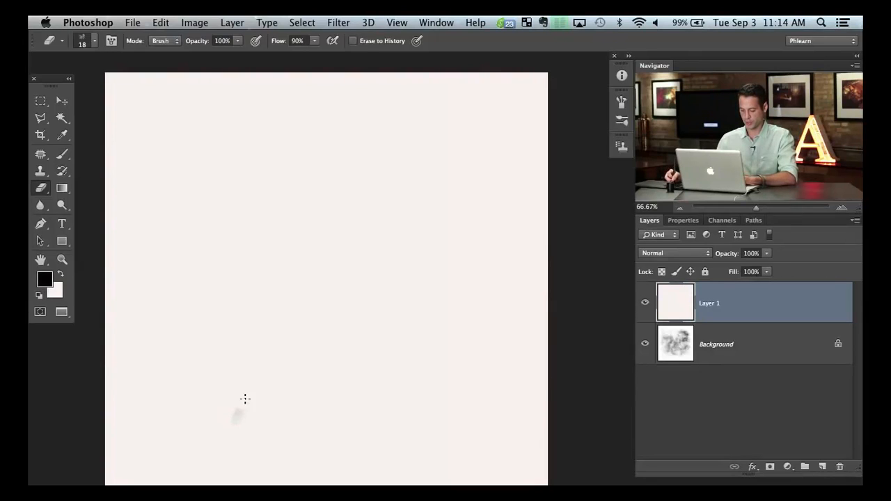
- Paint black dust specks of varied size across the off-white layer with the Brush at 90% flow, sized between 48 and 25 px
key(b)
drag(243, 411, 233, 412)
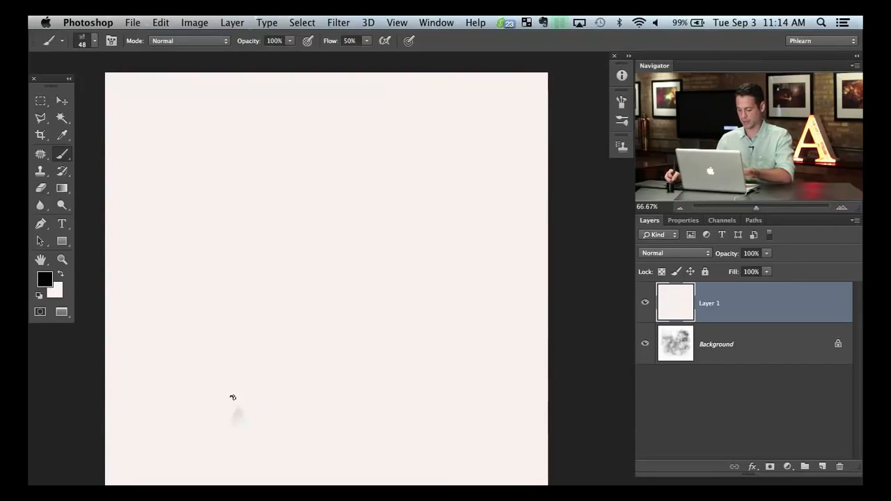
key(shift+9)
click(237, 416)
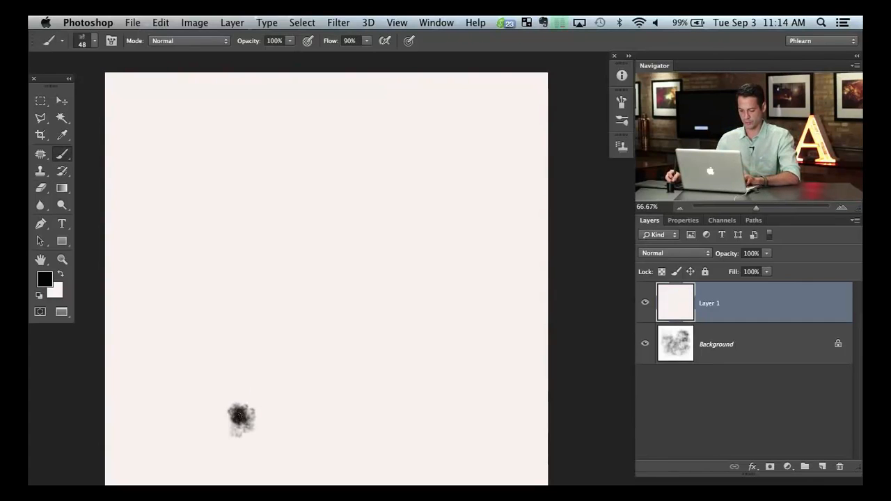
drag(357, 320, 348, 320)
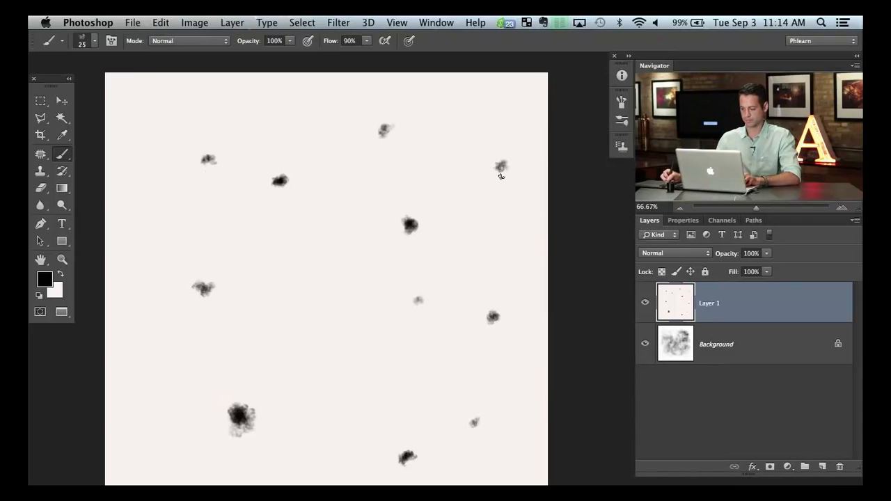
- Define the painted specks as a brush preset named "dust"
click(161, 23)
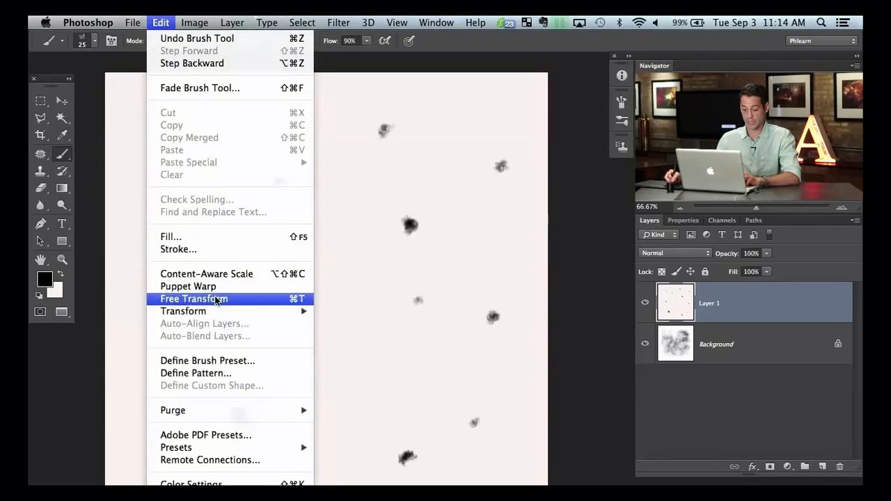
click(266, 360)
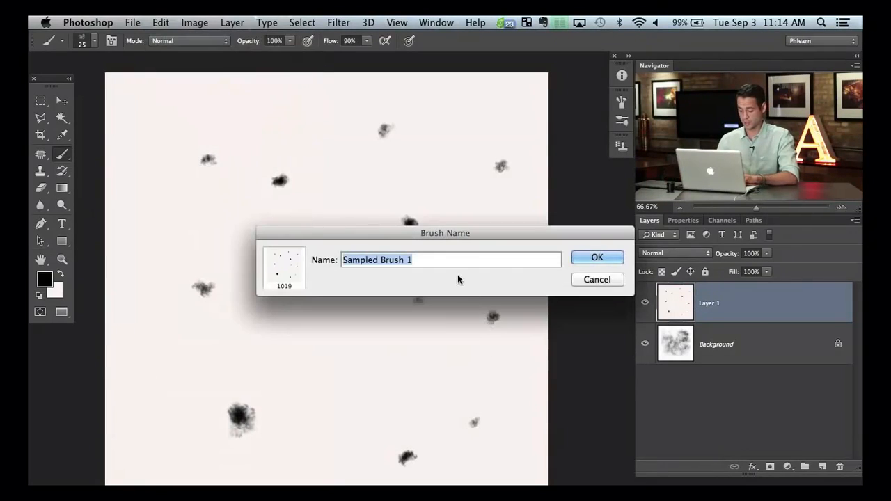
text(dust)
key(Return)
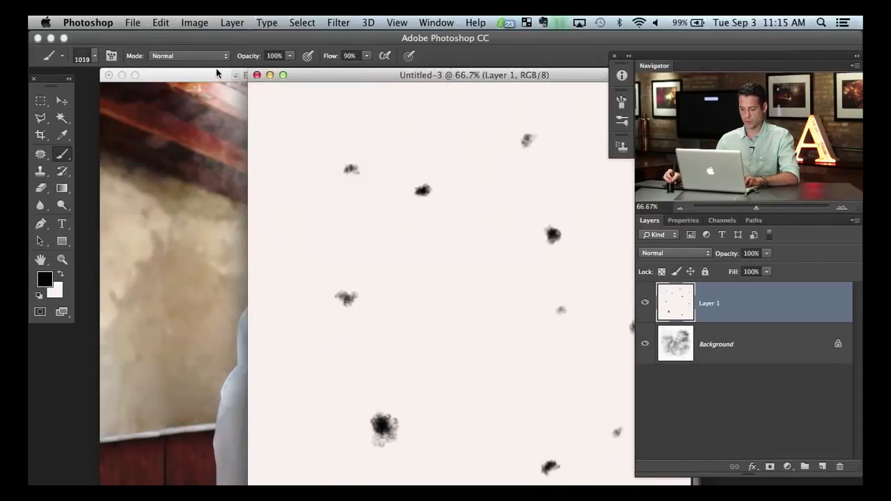
- Return to the crowned-figure photo in full-screen view and create a new layer above Layer 1
click(219, 71)
key(f)
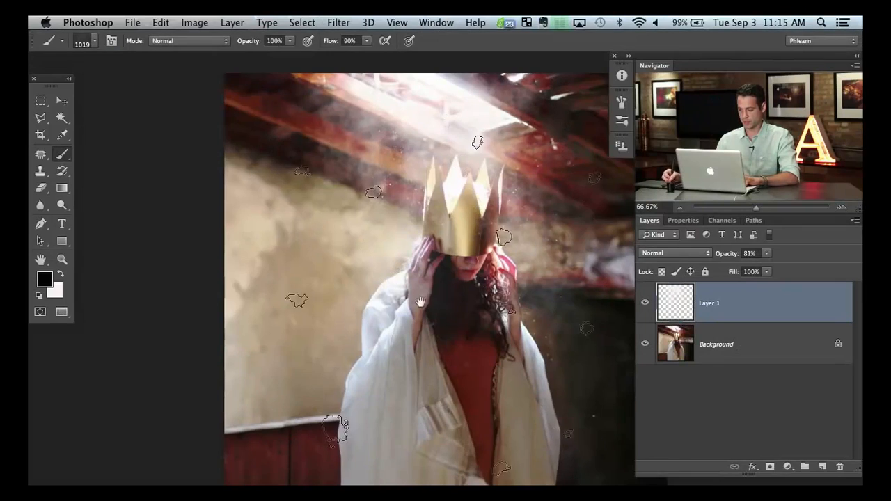
drag(449, 310, 258, 297)
key(alt+shift+super+n)
- Open the Brush settings and enable Shape Dynamics for the dust brush
click(436, 22)
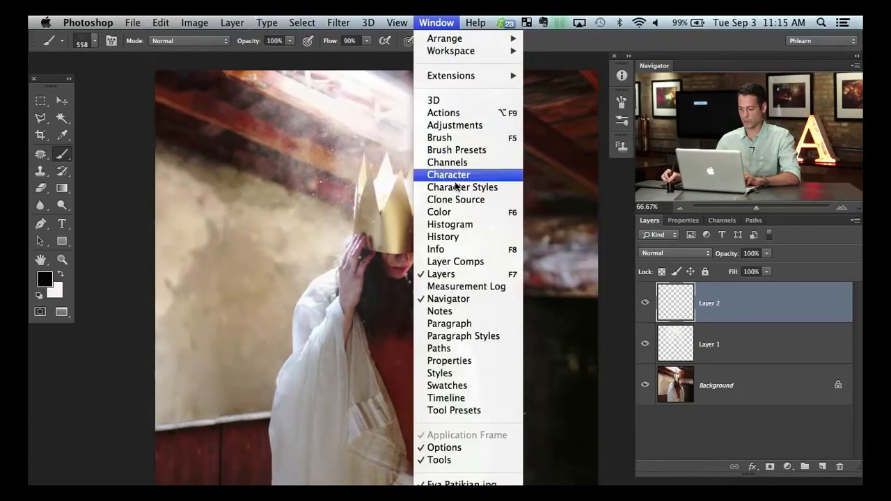
click(446, 138)
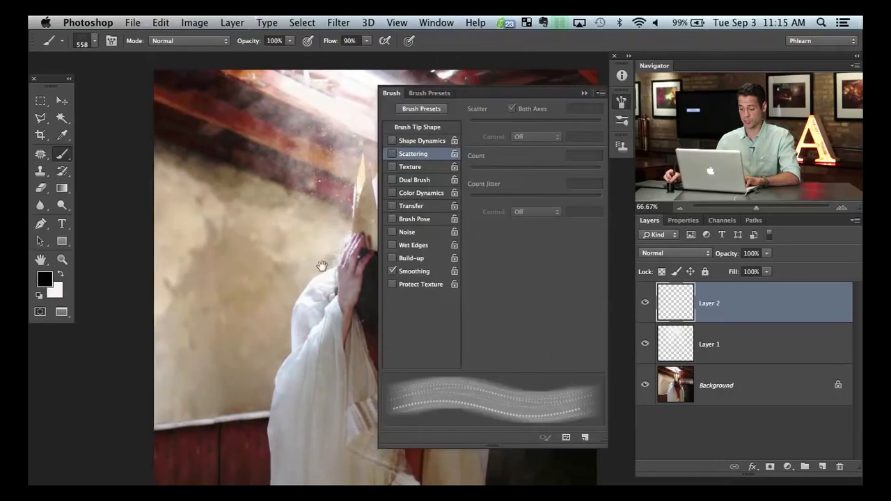
drag(323, 266, 231, 262)
click(424, 140)
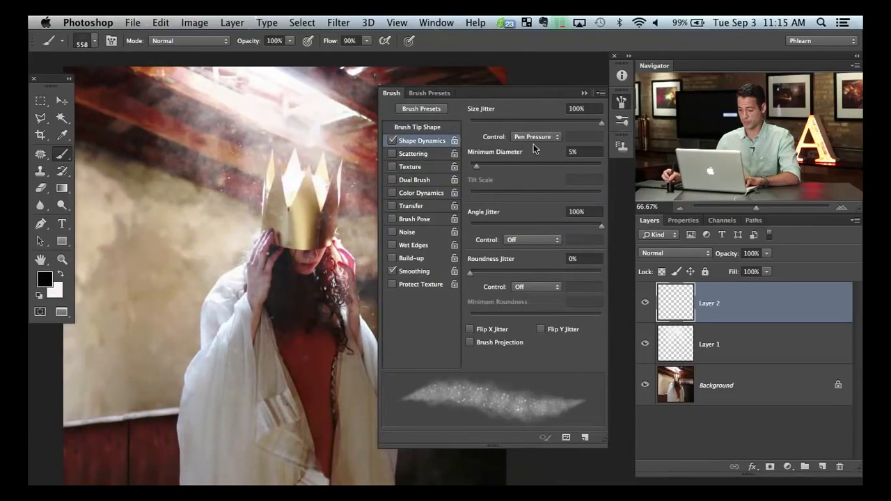
- Enable Scattering for the dust brush and test black dust strokes at 241 px over the wall and white robe on Layer 2
mouse_move(288, 313)
mouse_down()
mouse_move(301, 314)
mouse_move(153, 314)
mouse_up()
click(393, 154)
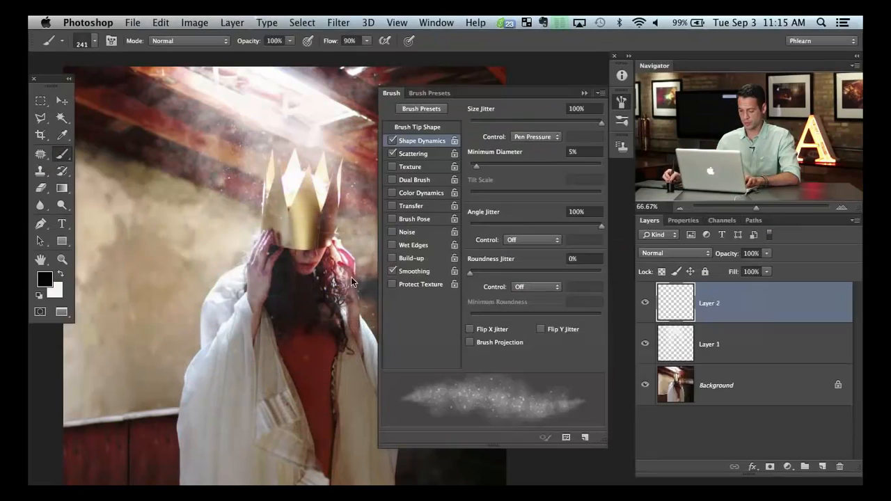
drag(215, 340, 152, 337)
key(super+z)
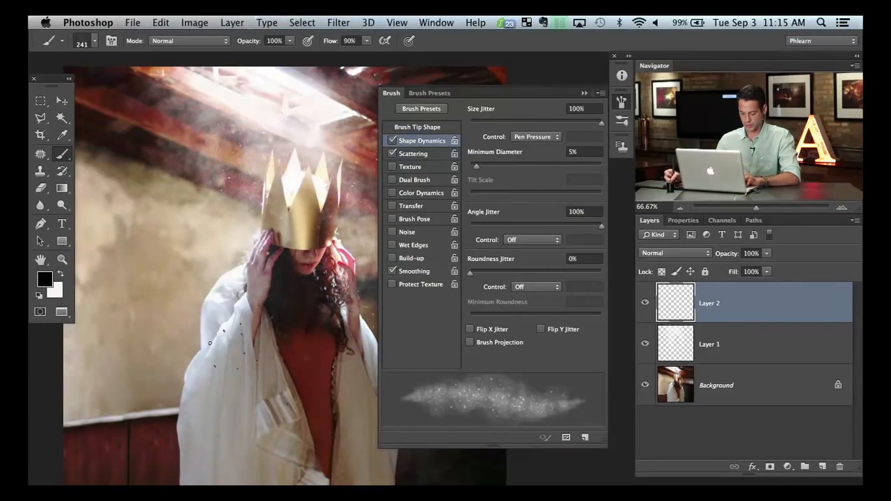
mouse_move(221, 326)
mouse_down()
mouse_move(166, 348)
mouse_move(207, 299)
mouse_move(139, 299)
mouse_move(160, 278)
mouse_move(174, 230)
mouse_move(114, 273)
mouse_up()
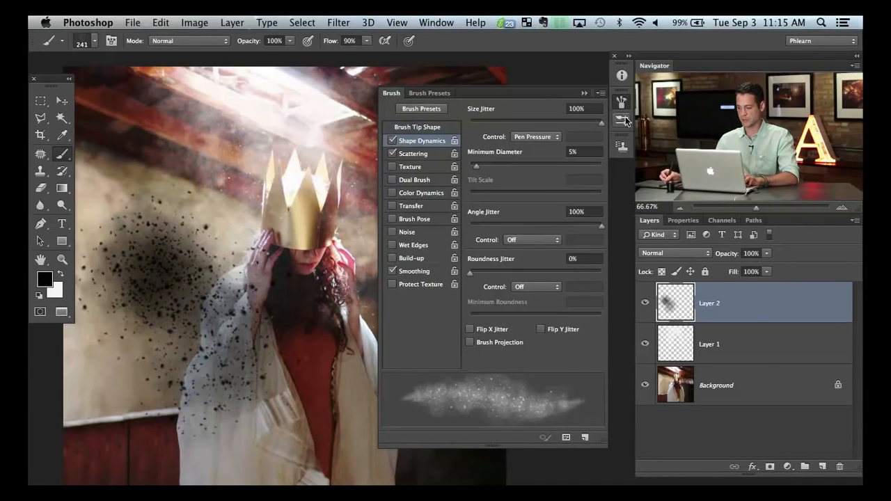
- Close the Brush settings and switch to the document with the painted dust specks in full-screen view
click(622, 120)
key(f)
key(f)
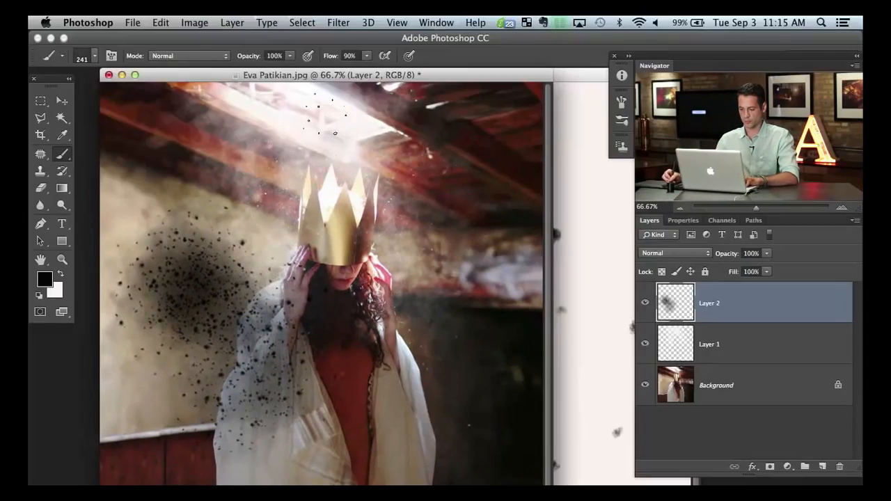
click(579, 75)
key(f)
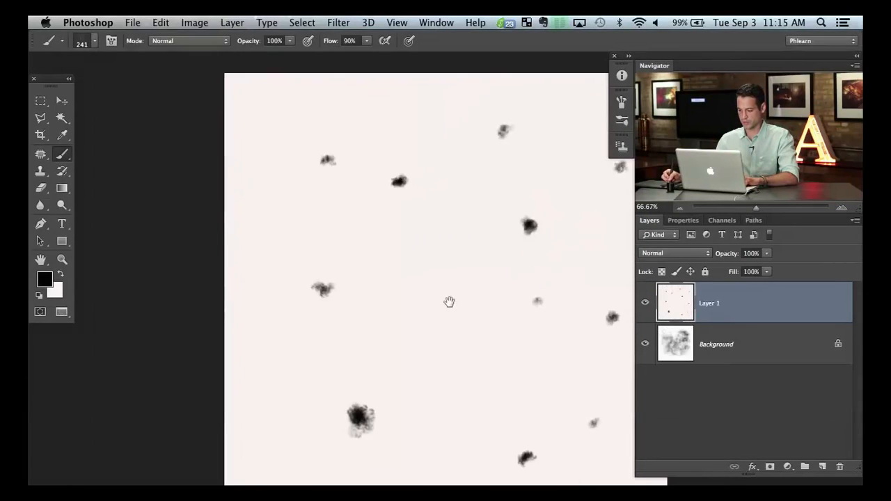
- Add a Levels adjustment above the specks and set its white point by sampling the off-white background
click(787, 469)
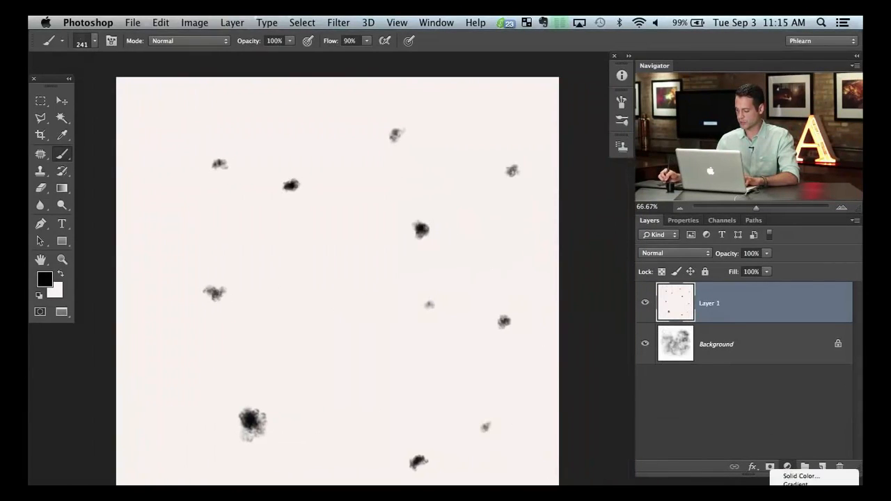
click(793, 475)
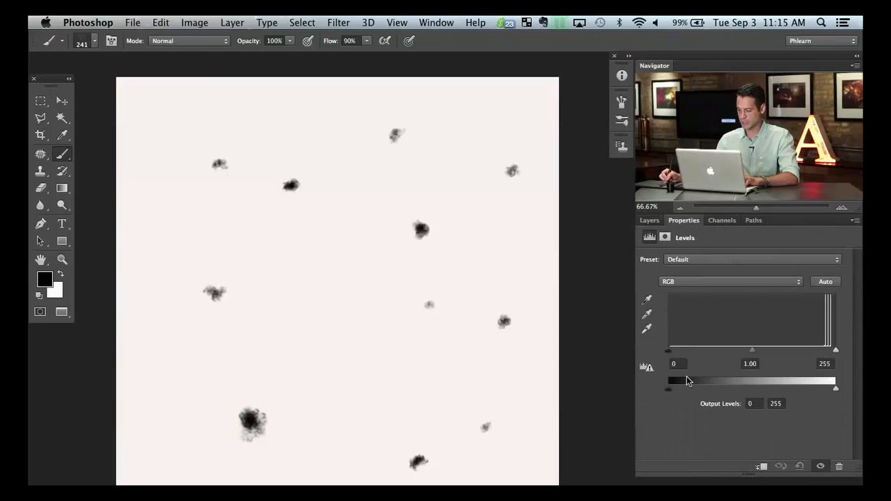
mouse_move(669, 351)
mouse_down()
mouse_move(828, 346)
mouse_move(669, 348)
mouse_up()
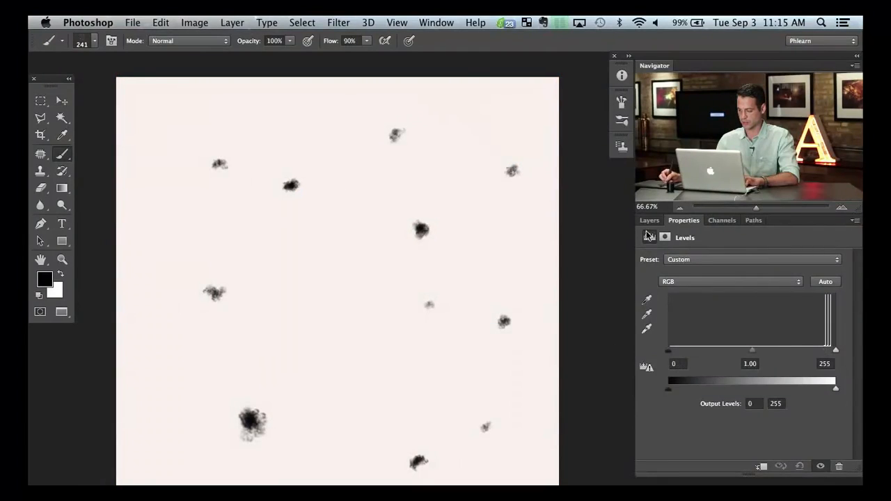
mouse_move(835, 354)
mouse_down()
mouse_move(815, 351)
mouse_move(844, 356)
mouse_up()
click(646, 330)
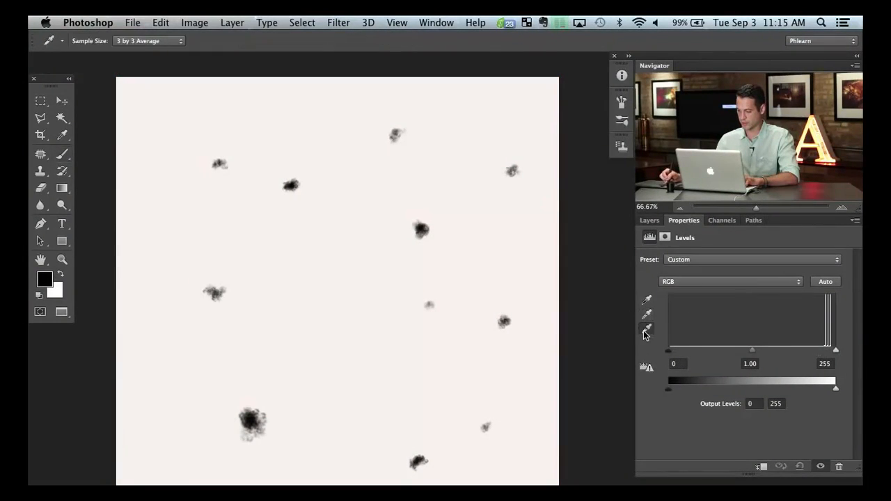
click(358, 328)
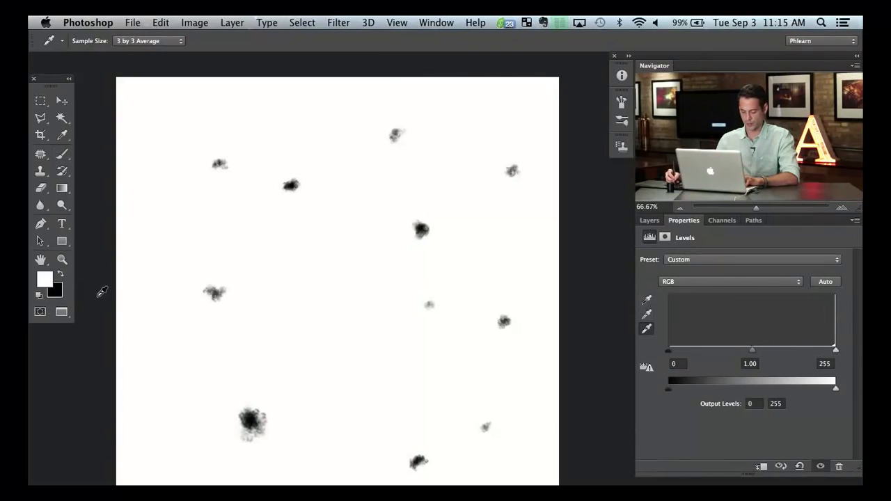
key(x)
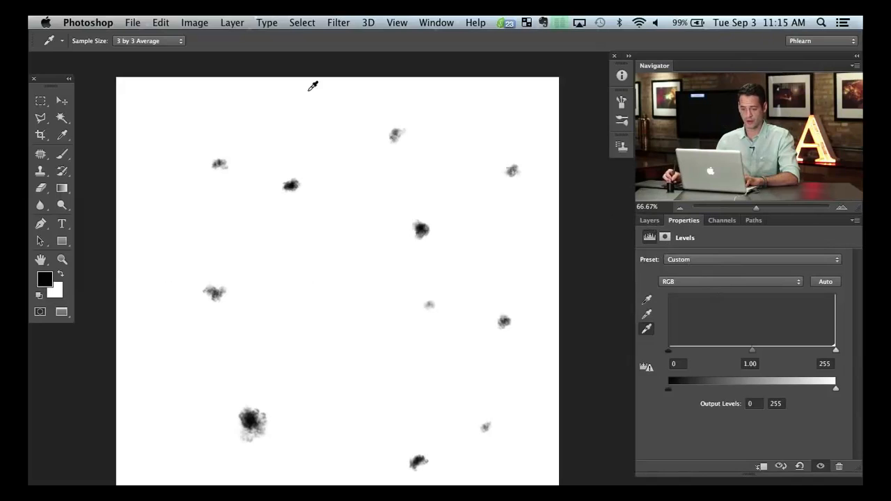
- Merge the Levels adjustment, the speck layer and the Background into a single layer
click(157, 23)
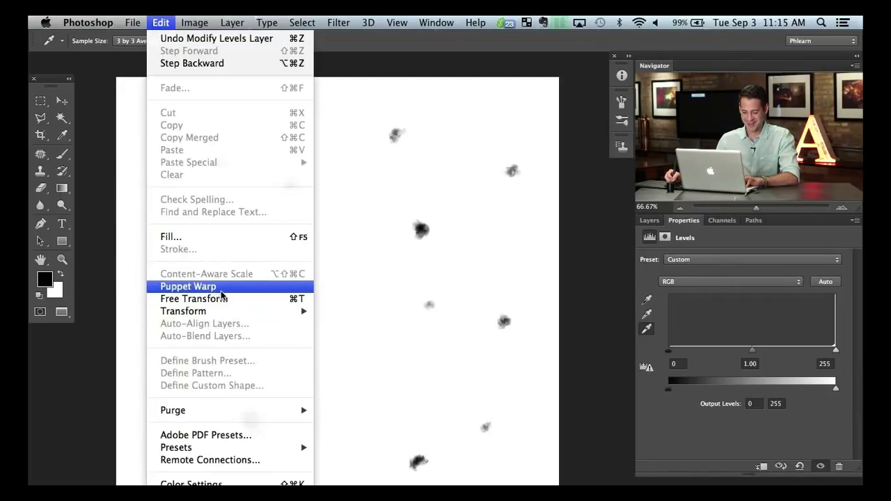
click(656, 236)
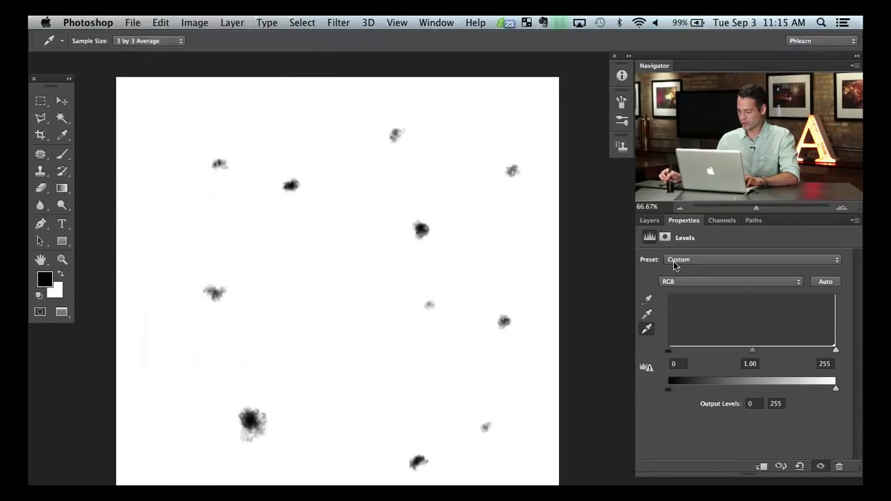
click(648, 224)
shift+click(722, 384)
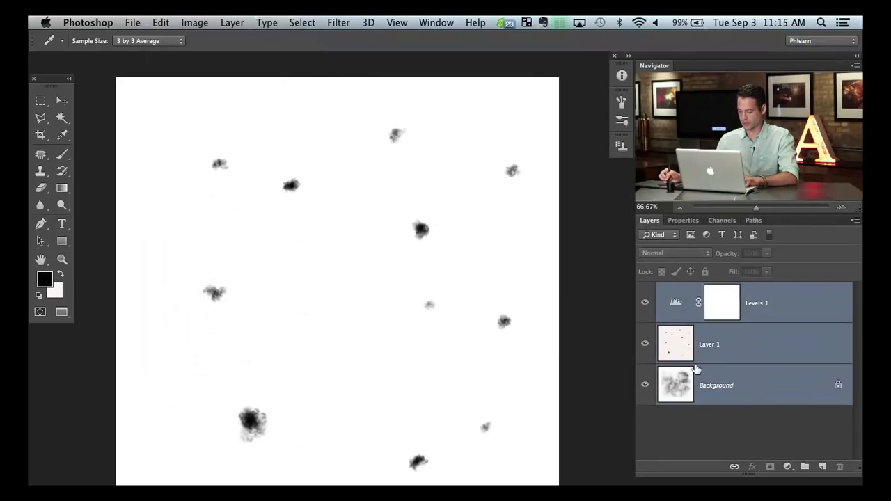
key(super+e)
- Define the specks on pure white as a brush preset named "dust 2"
click(161, 23)
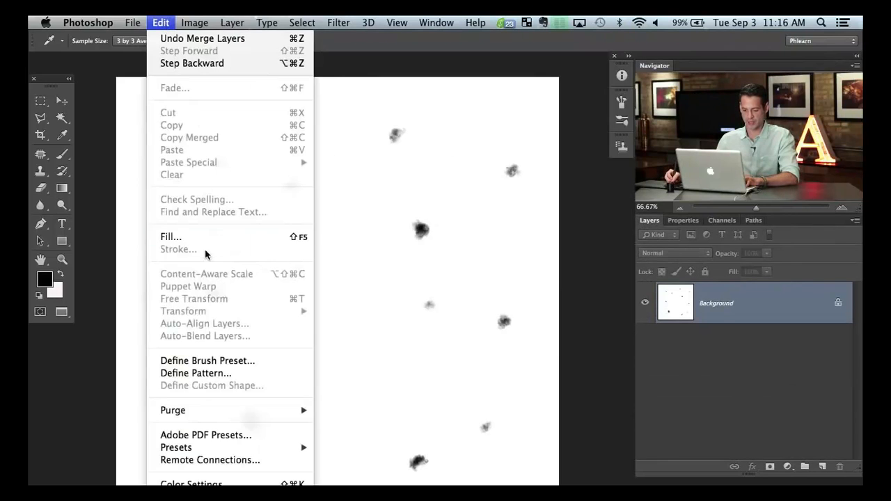
click(216, 361)
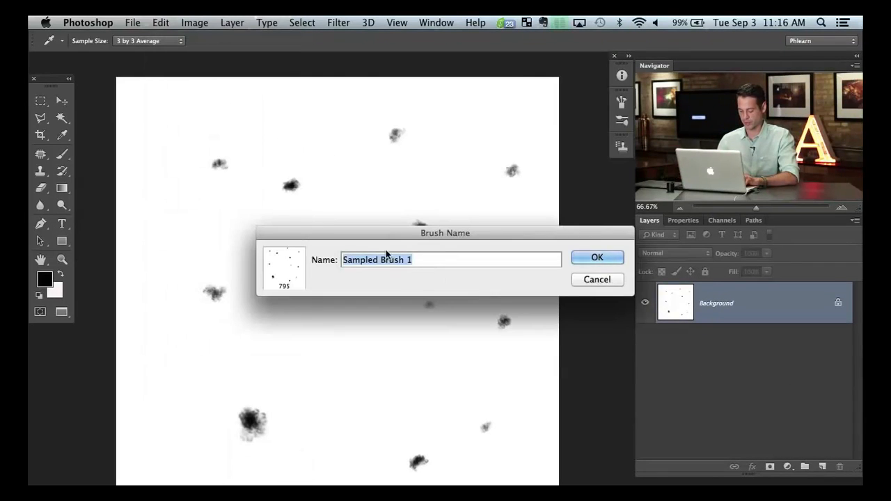
text(dust 2)
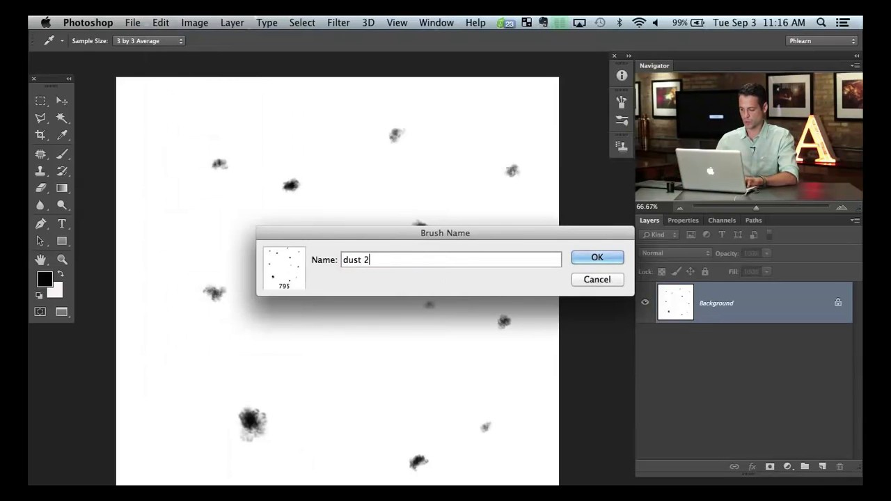
key(Return)
- Return to the crowned-figure photo in full-screen view and select the "dust 2" brush at 368 px
key(f)
key(f)
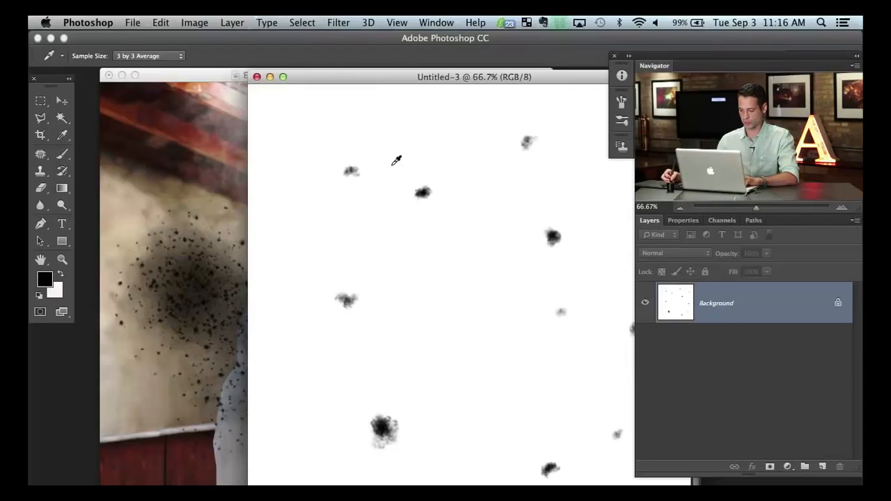
click(225, 98)
key(b)
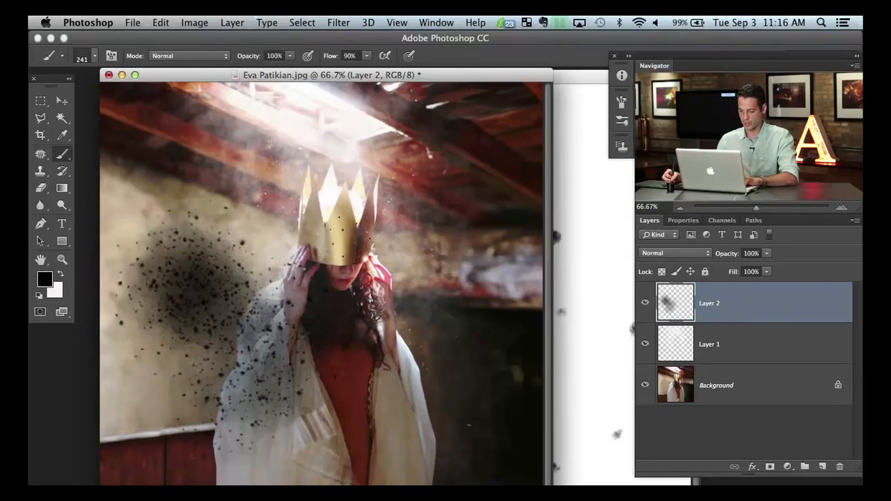
right_click(353, 239)
click(530, 468)
key(Return)
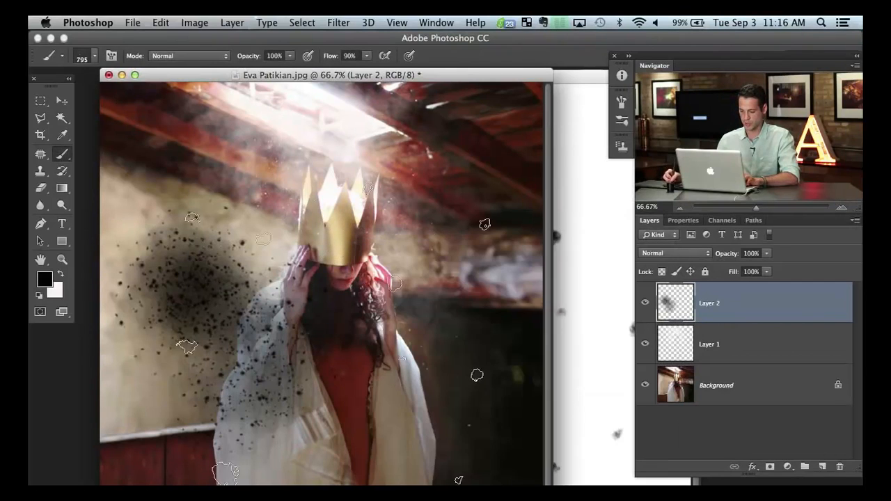
drag(356, 345, 262, 338)
key(f)
- Enable Shape Dynamics with a Minimum Diameter of 0%, Scattering and Transfer for the "dust 2" brush
click(437, 24)
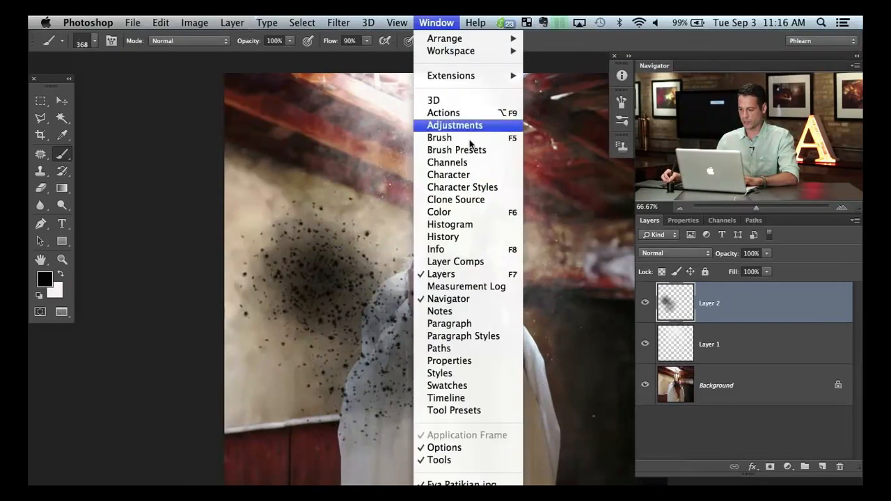
click(459, 138)
drag(306, 264, 186, 239)
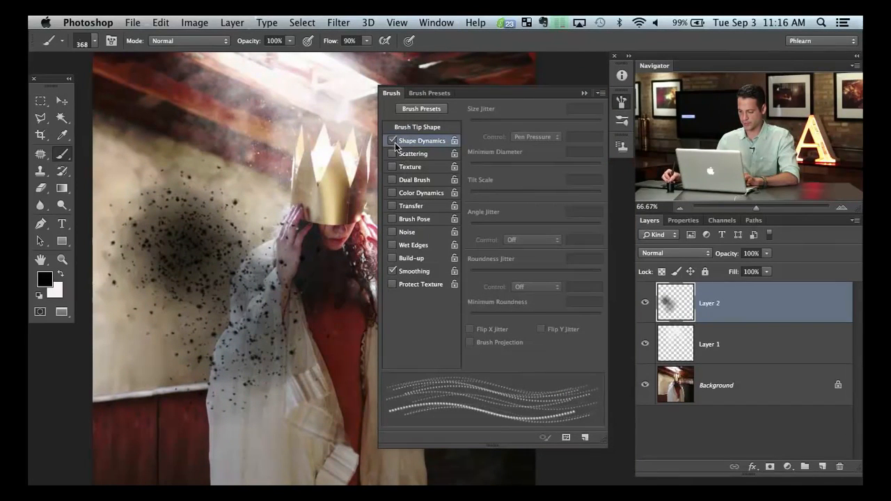
click(393, 142)
click(415, 155)
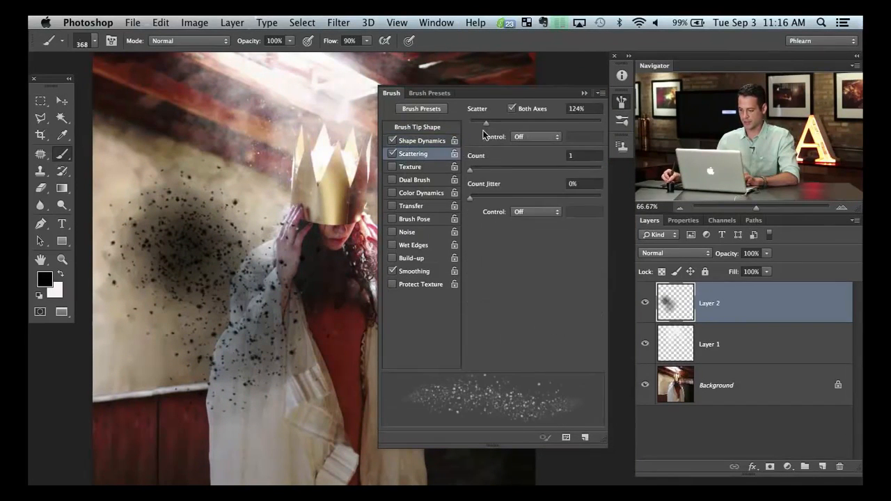
click(435, 142)
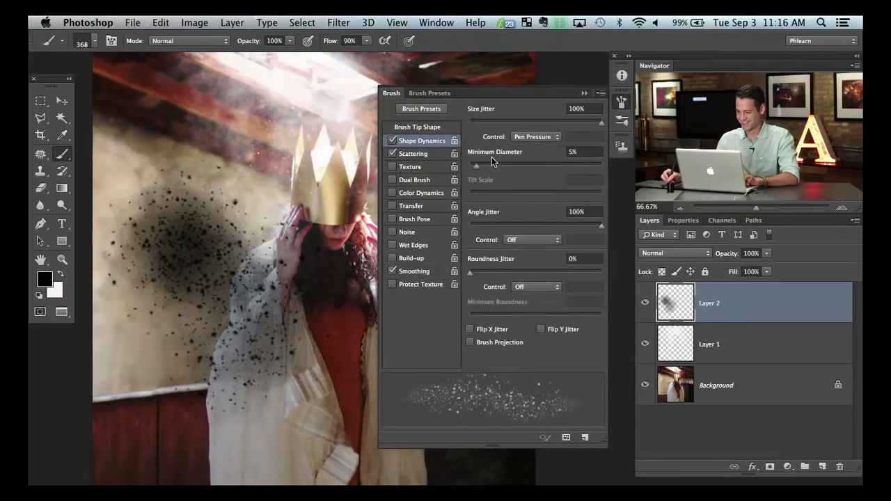
drag(473, 167, 467, 167)
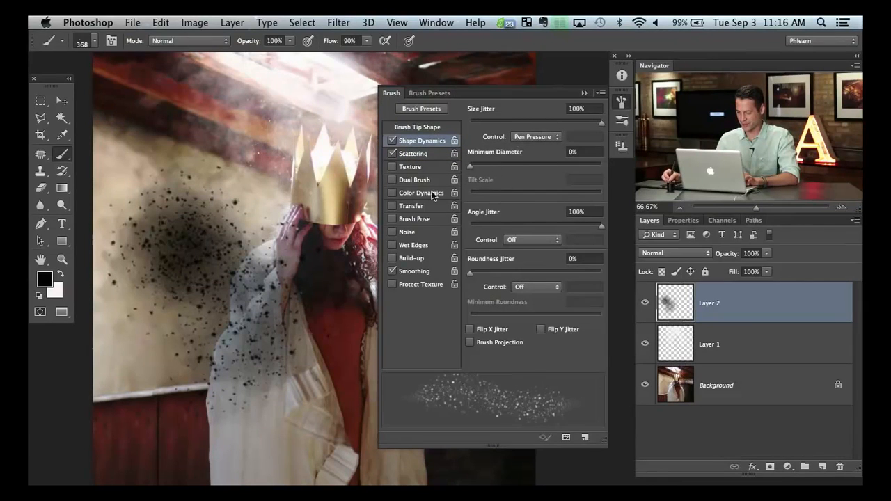
click(412, 206)
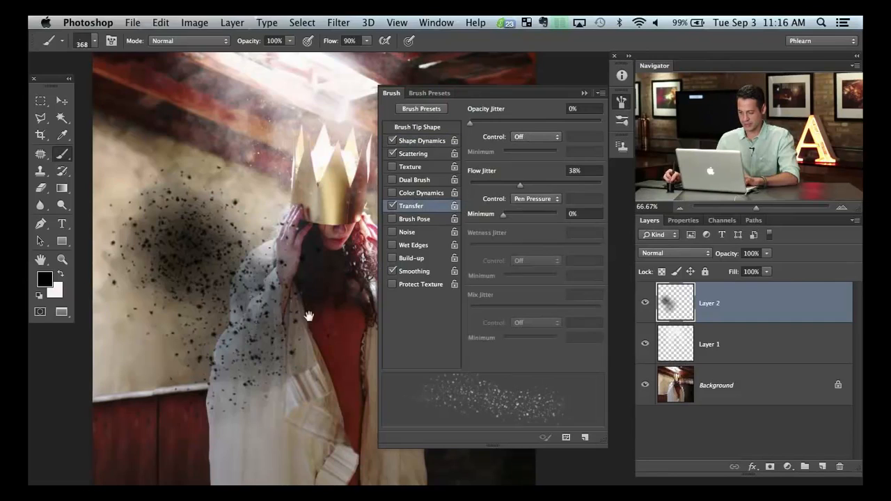
- Switch the paint colour to white, reduce the brush to 60 px and test dust strokes over the red dress
drag(309, 317, 279, 310)
drag(322, 338, 265, 341)
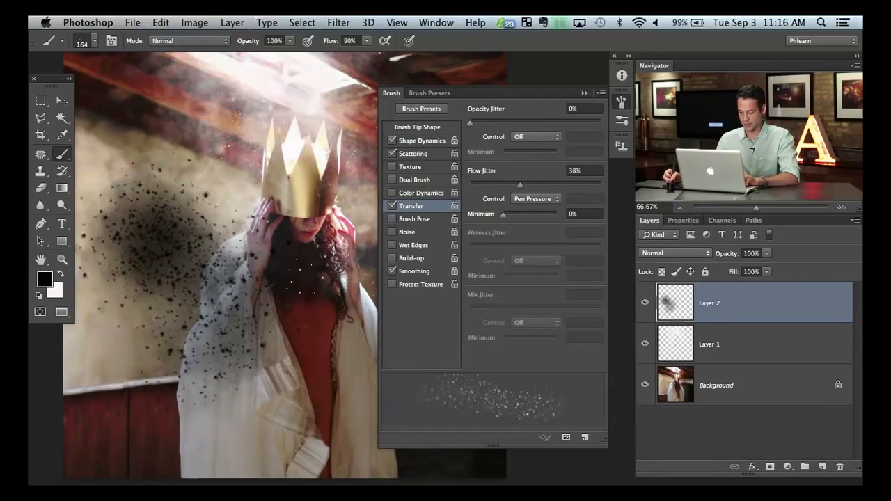
drag(306, 285, 287, 287)
key(x)
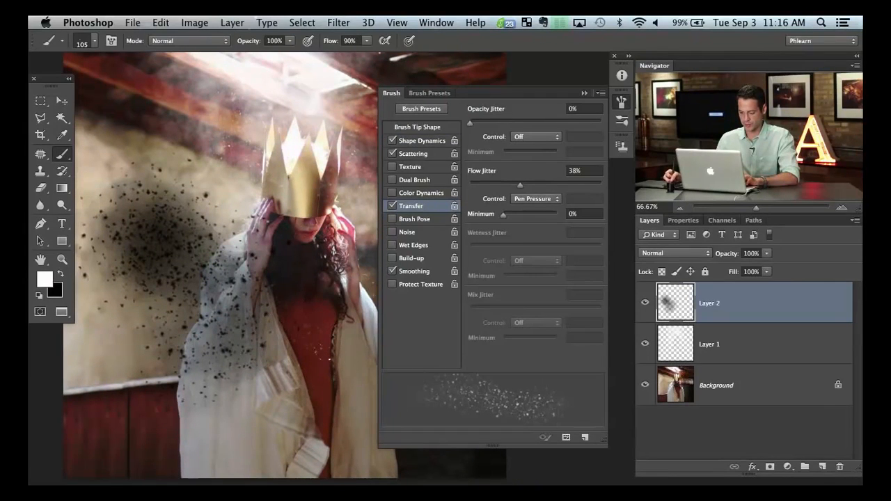
drag(329, 322, 314, 322)
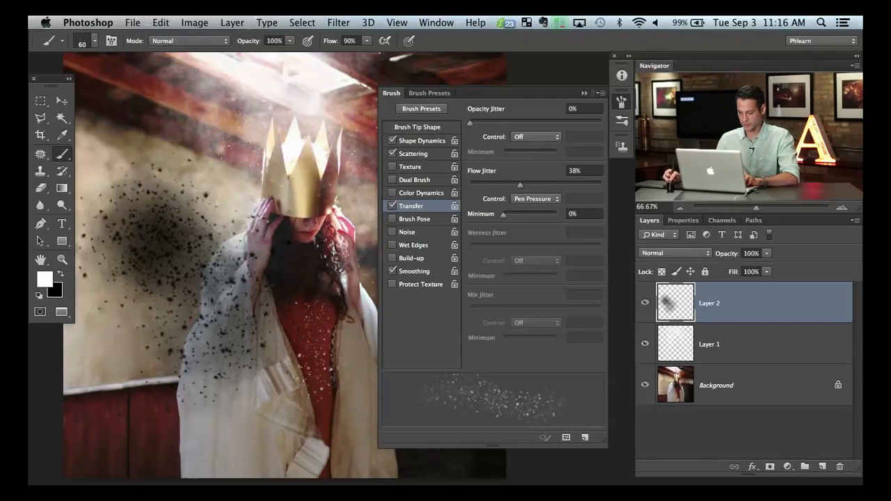
- Set the brush's Scatter to 550% and flow to 70%, and undo all test dust strokes on Layer 2
click(422, 153)
drag(485, 124, 543, 124)
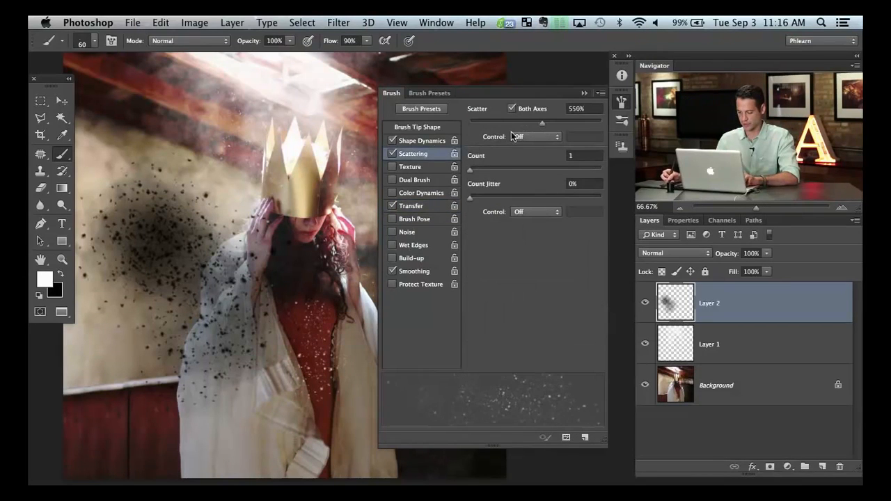
key(shift+7)
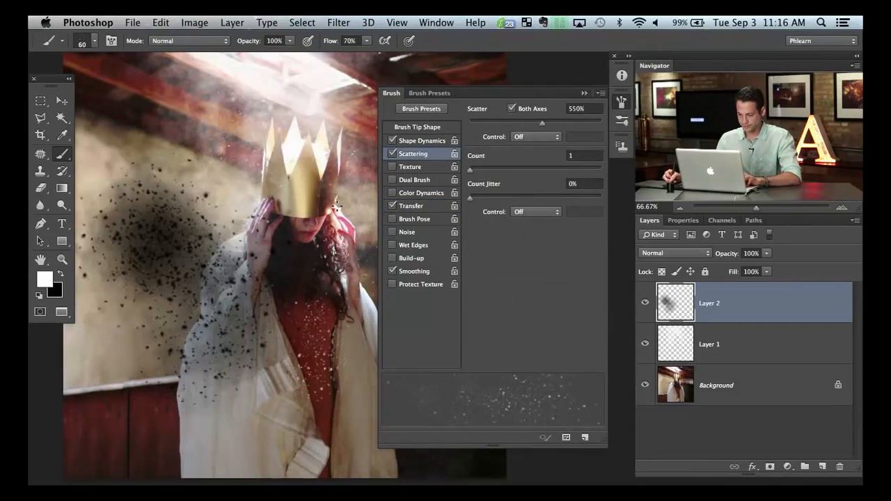
key(super+z)
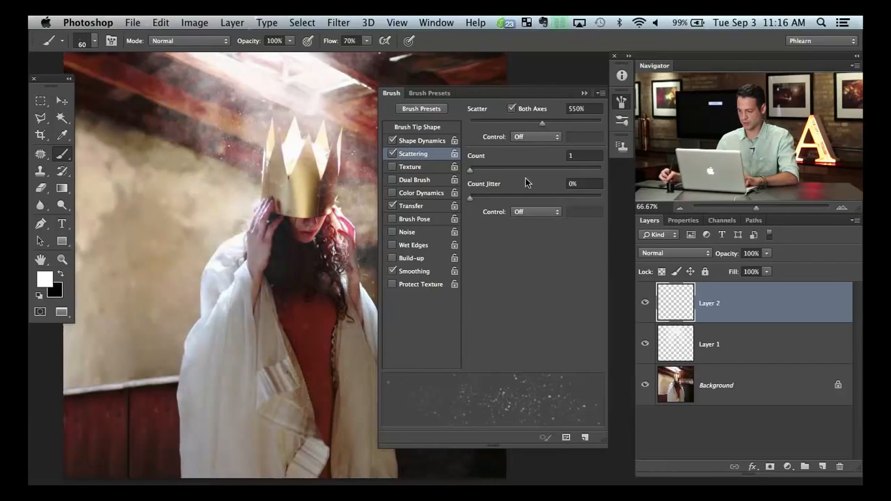
- Paint fine white dust around the crown and light beam on Layer 2, and hide the layer to compare
click(622, 103)
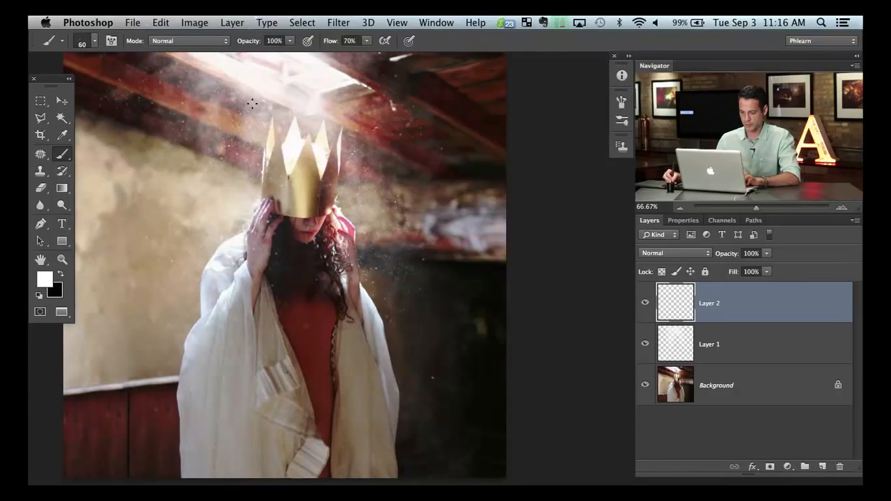
drag(317, 241, 397, 279)
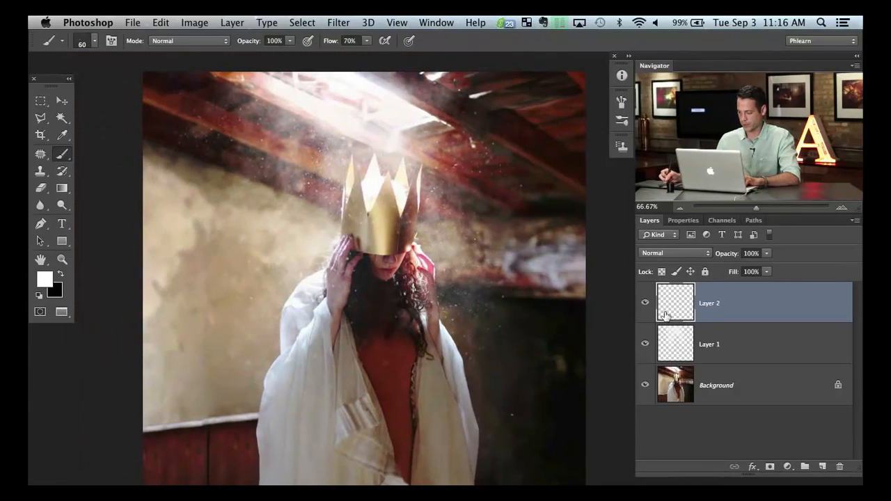
click(644, 304)
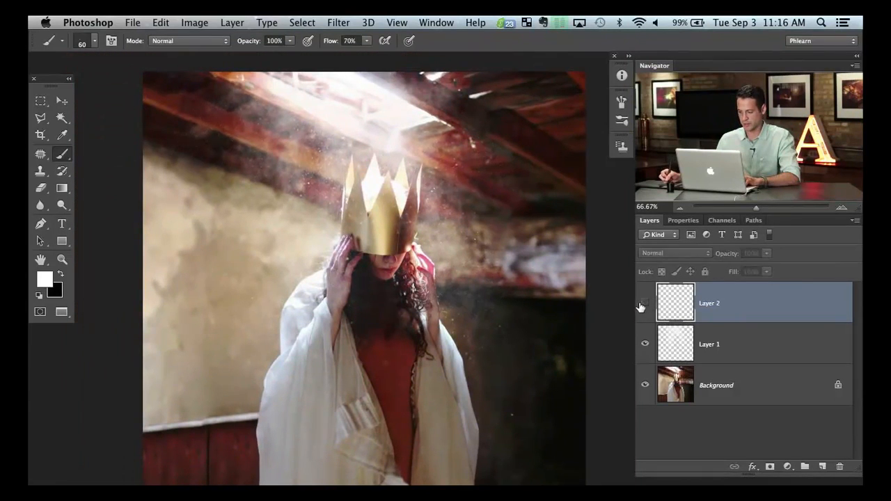
- Compare the photo with and without the fog and dust by toggling the visibility of Layer 1 and Layer 2
click(645, 346)
click(645, 345)
click(643, 347)
click(644, 347)
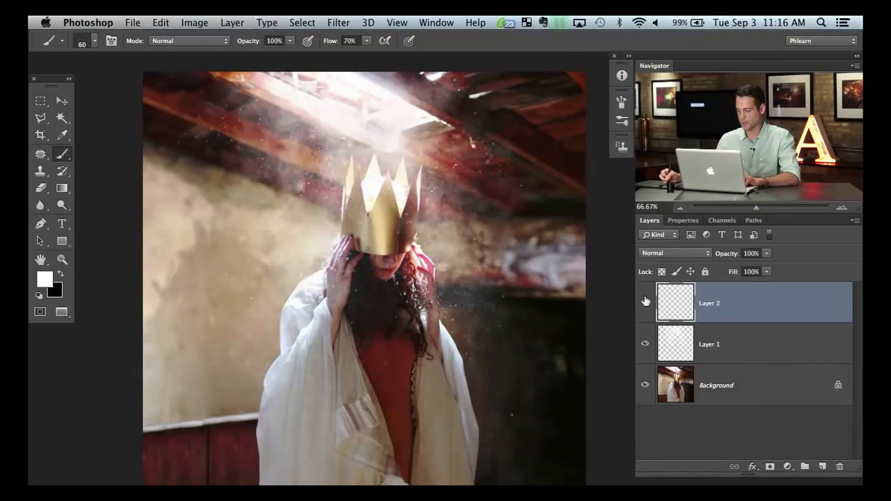
click(646, 303)
click(647, 341)
drag(472, 342, 457, 328)
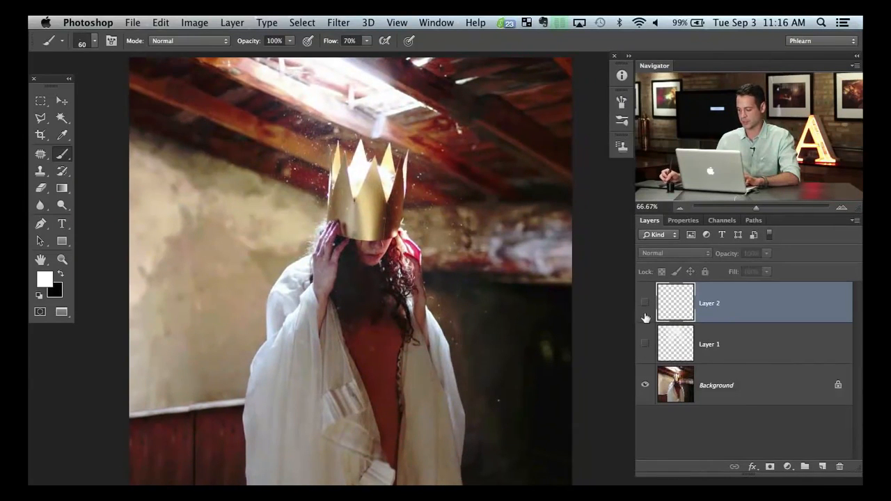
drag(645, 314, 647, 347)
drag(483, 334, 478, 337)
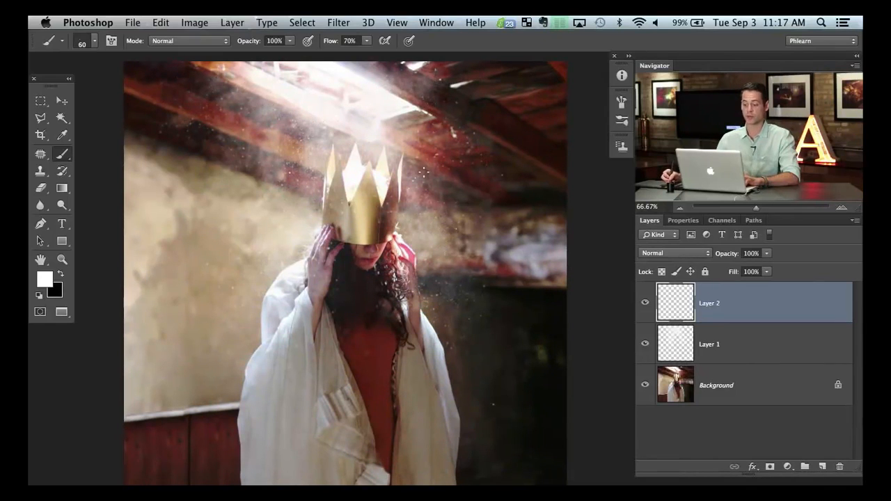
drag(413, 269, 403, 282)
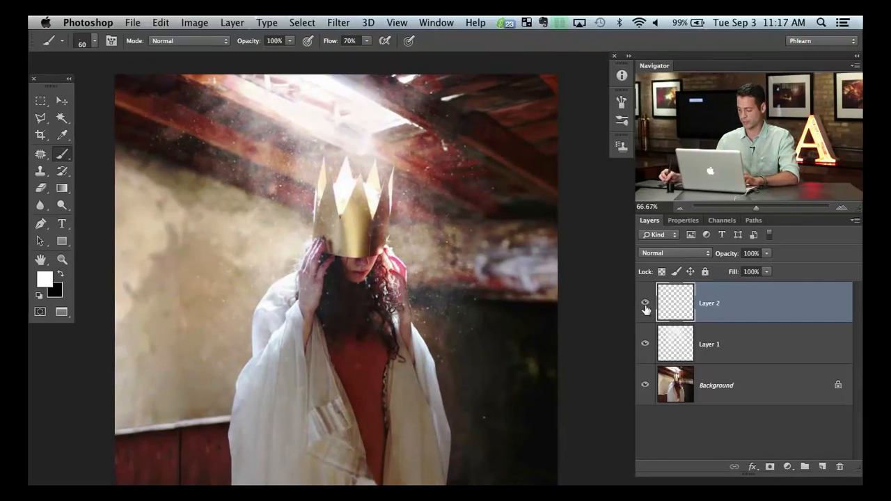
mouse_move(646, 306)
mouse_down()
mouse_move(649, 350)
mouse_move(646, 317)
mouse_up()
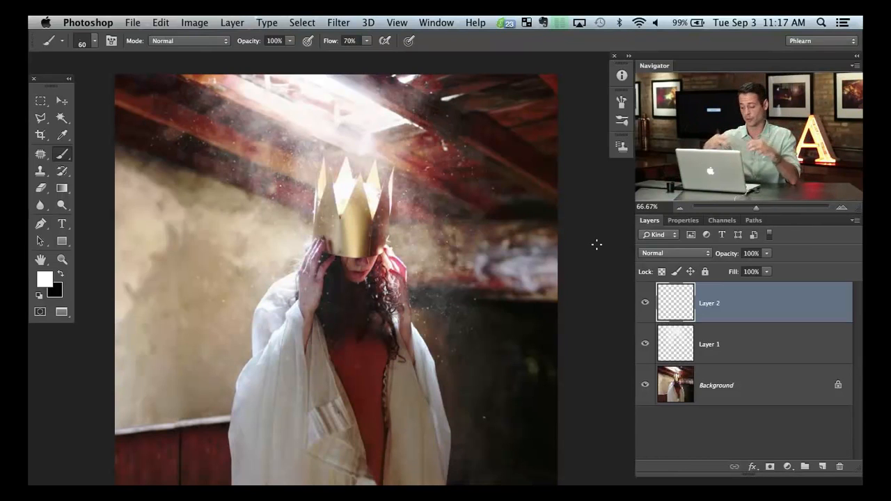
- Add a Levels adjustment layer above Layer 2 and set the Blue channel's output levels to 19 and 238
scroll(480, 376, down, 1)
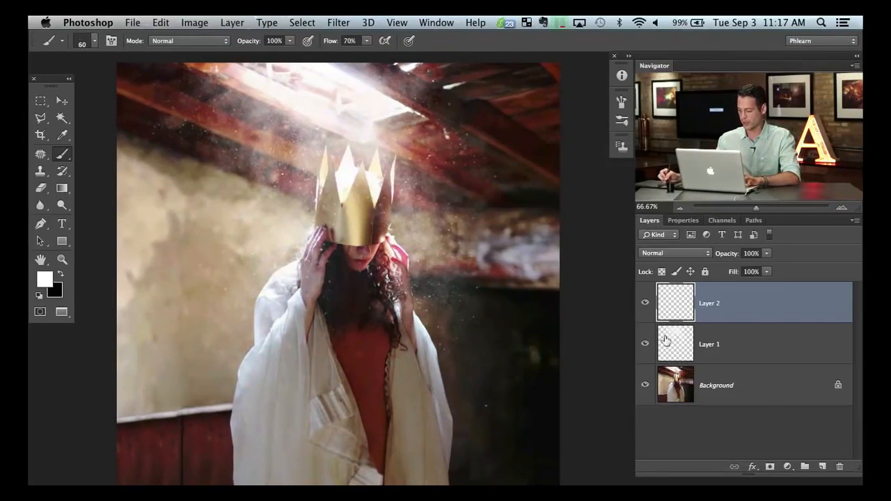
click(788, 466)
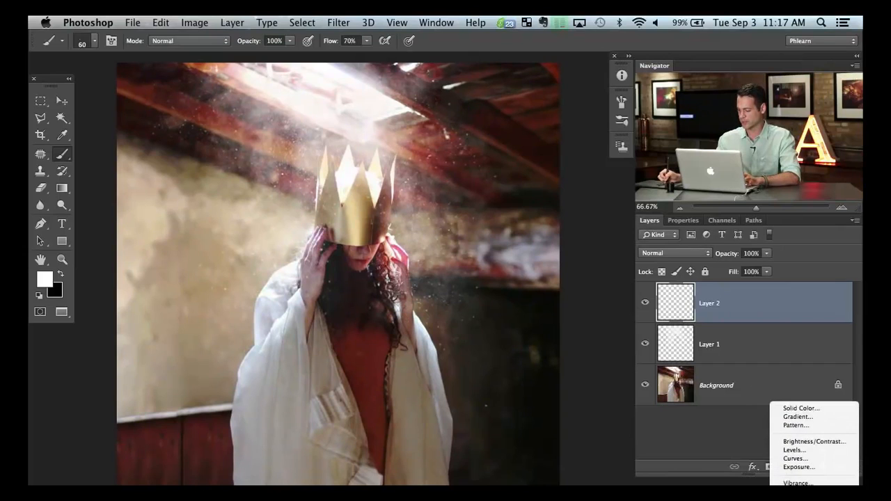
click(793, 450)
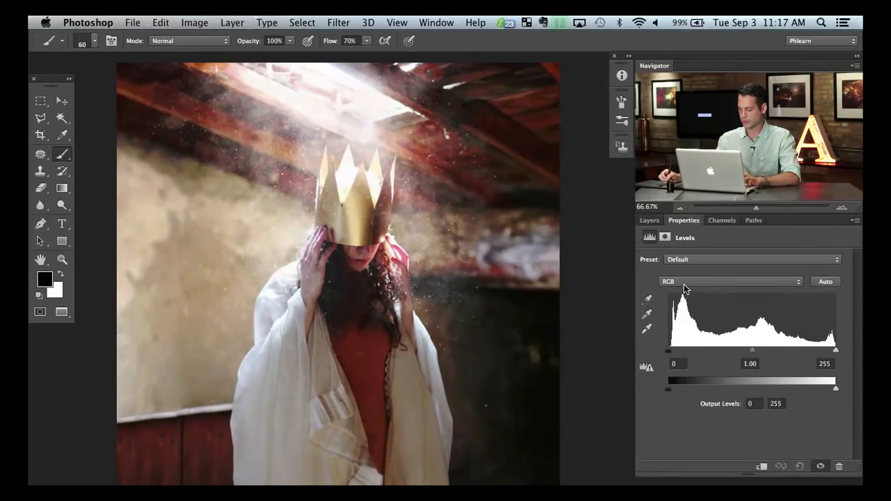
click(684, 281)
click(685, 311)
drag(668, 390, 680, 388)
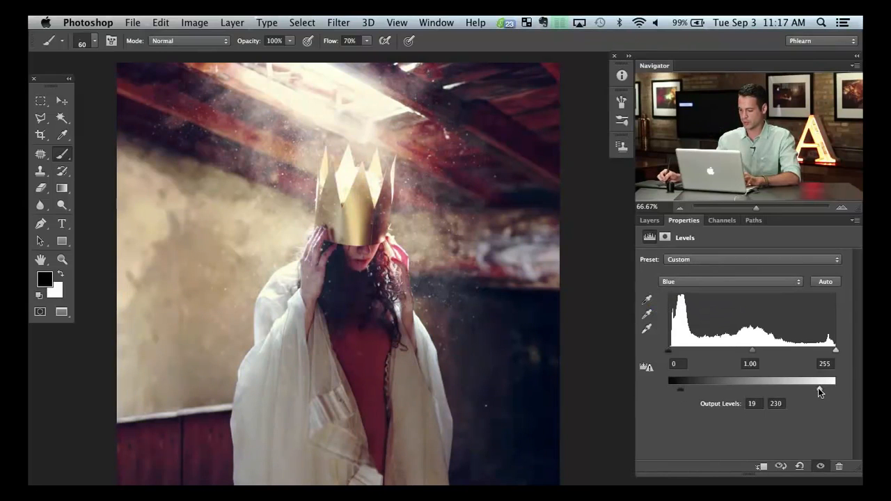
drag(816, 388, 820, 387)
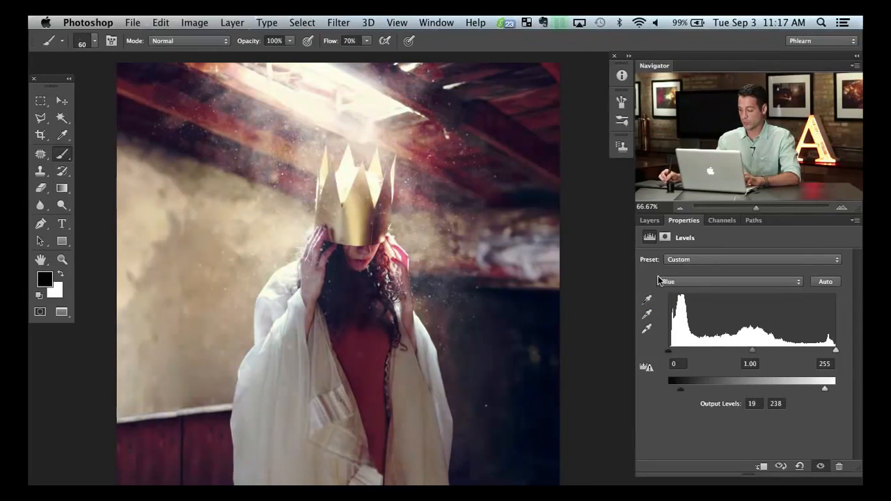
- Raise the Levels Green channel's output black to 7 and brighten the Red channel's midtones to about 1.10
click(684, 281)
click(679, 270)
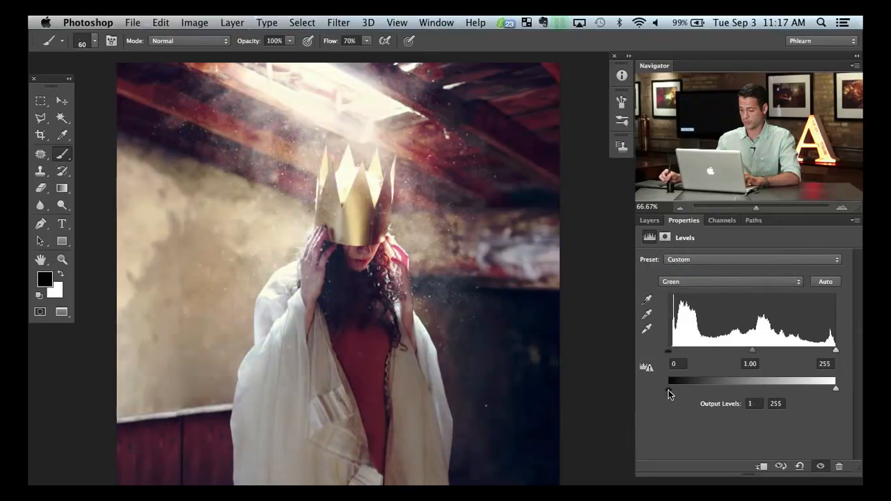
drag(668, 391, 674, 387)
click(685, 281)
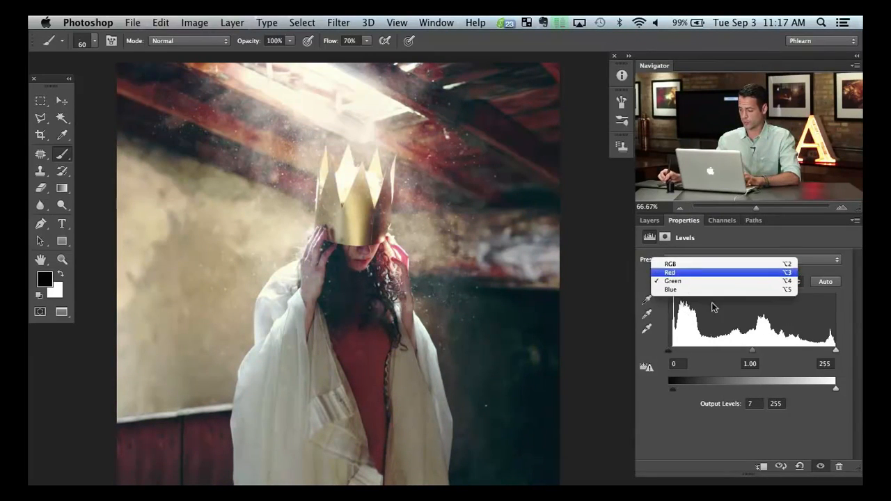
click(679, 272)
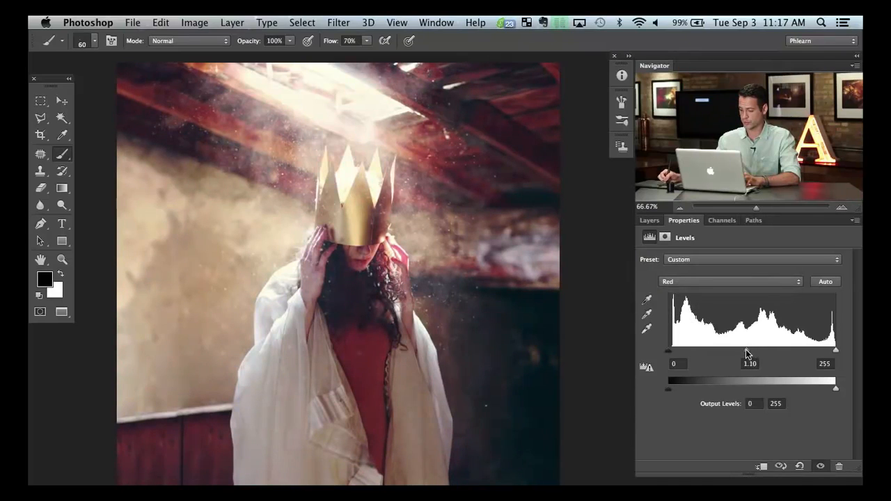
drag(745, 349, 746, 349)
- Raise the Blue channel's output black level to 28 and fine-tune the Green channel's output black level
click(699, 287)
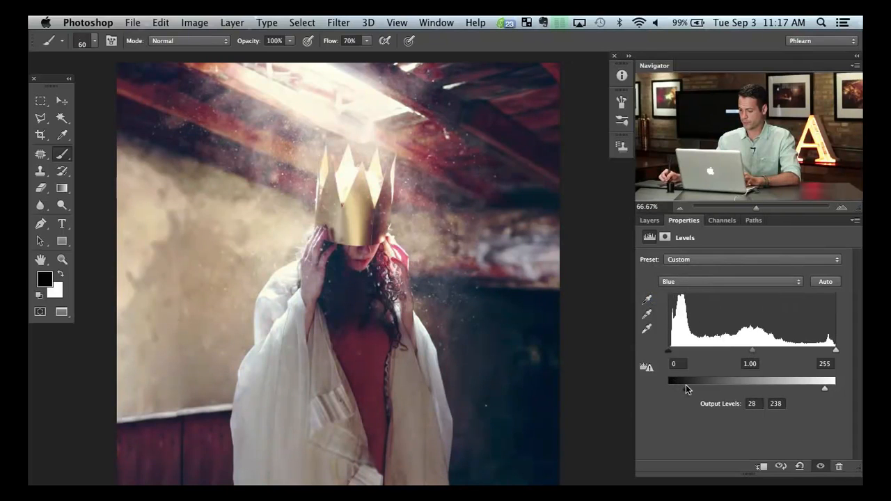
click(697, 282)
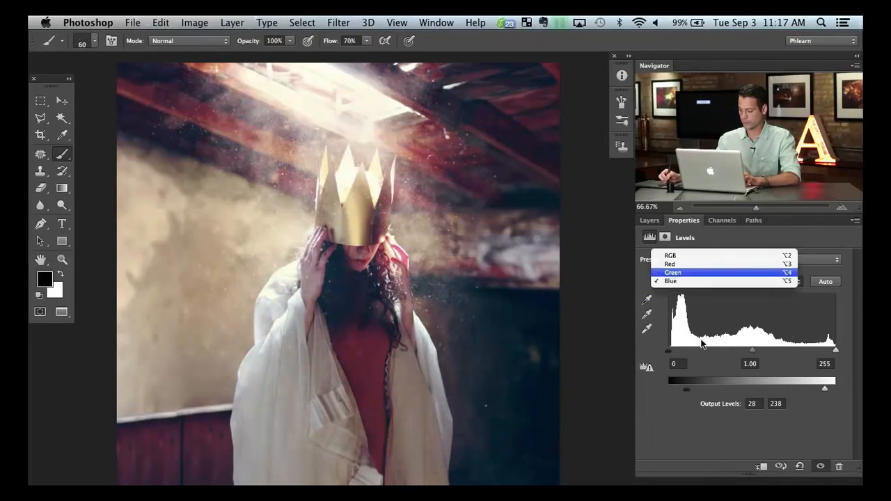
drag(669, 388, 673, 386)
- Toggle the visibility of the Levels 1 adjustment layer to compare the colour toning before and after
click(648, 220)
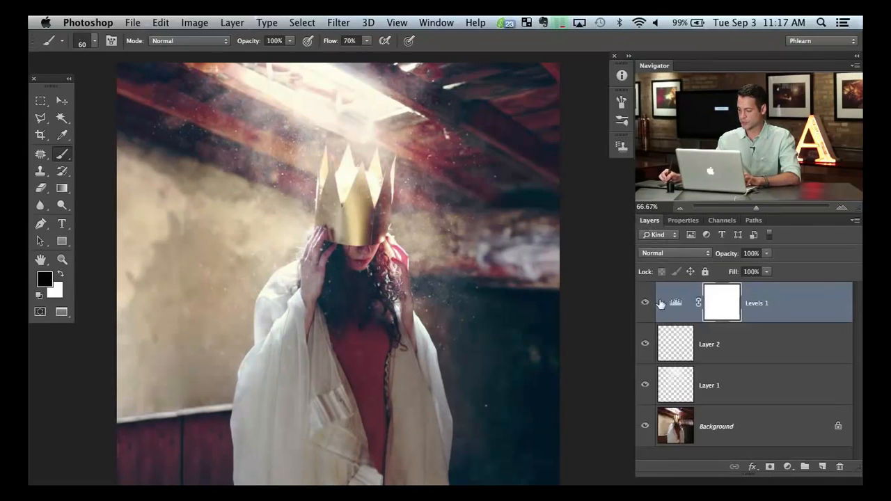
click(645, 303)
click(644, 304)
click(644, 303)
click(645, 304)
click(644, 305)
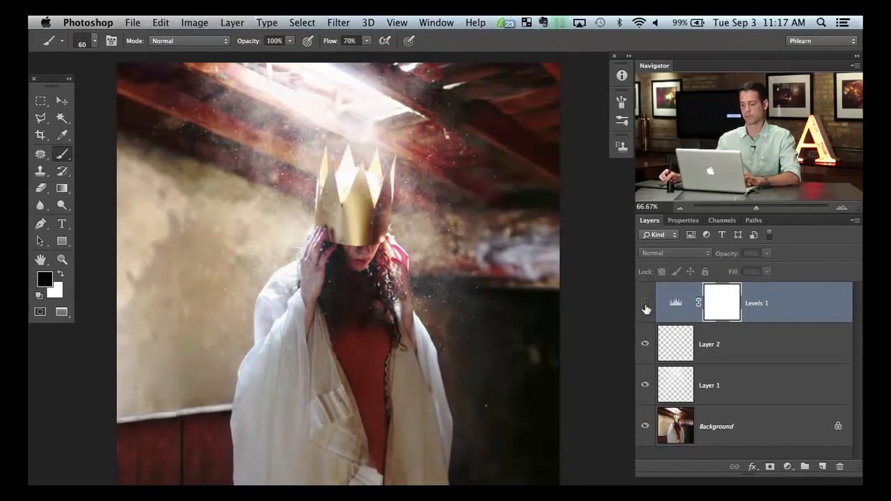
click(644, 304)
click(645, 303)
click(644, 304)
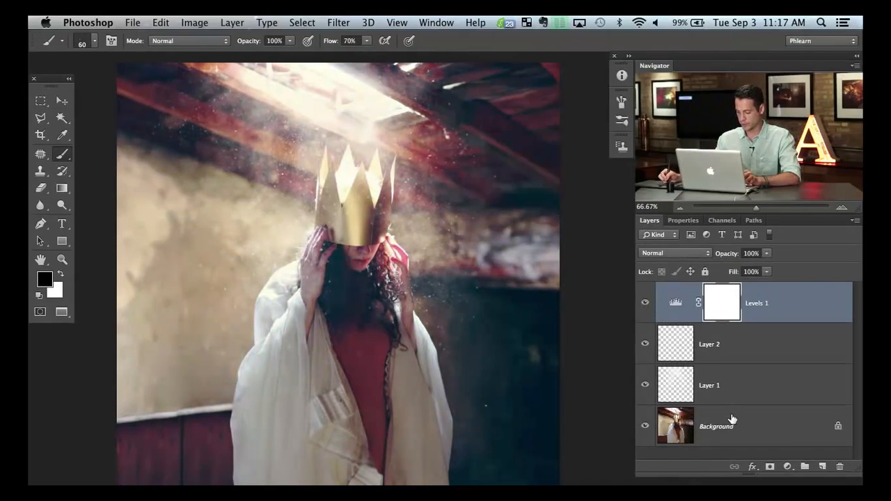
- Group the Levels 1, Layer 2 and Layer 1 layers together and swap the foreground colour to white
shift+click(746, 385)
key(x)
key(super+g)
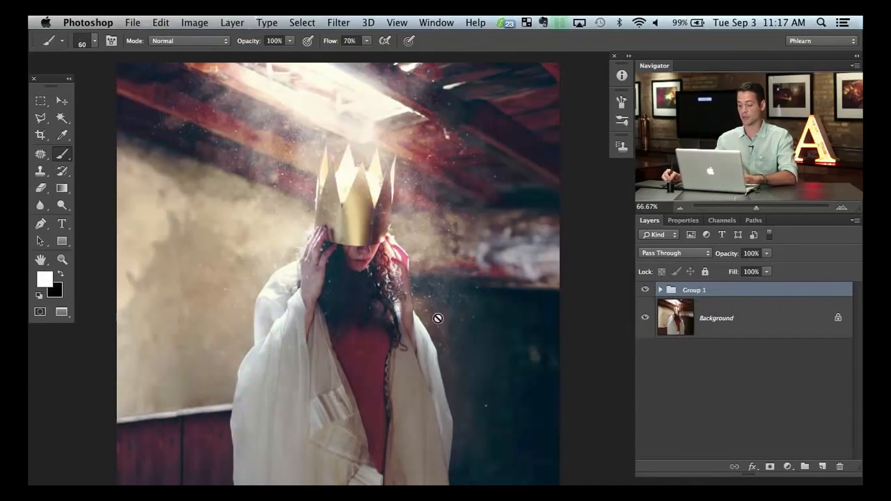
- Toggle the visibility of the layer group to compare the original photo with the complete fog, dust and toning effect
drag(404, 338, 442, 340)
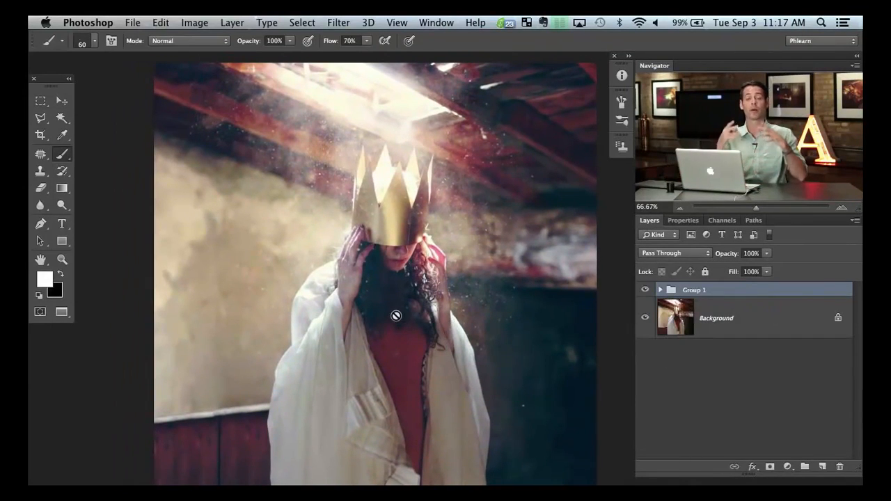
click(644, 290)
click(642, 292)
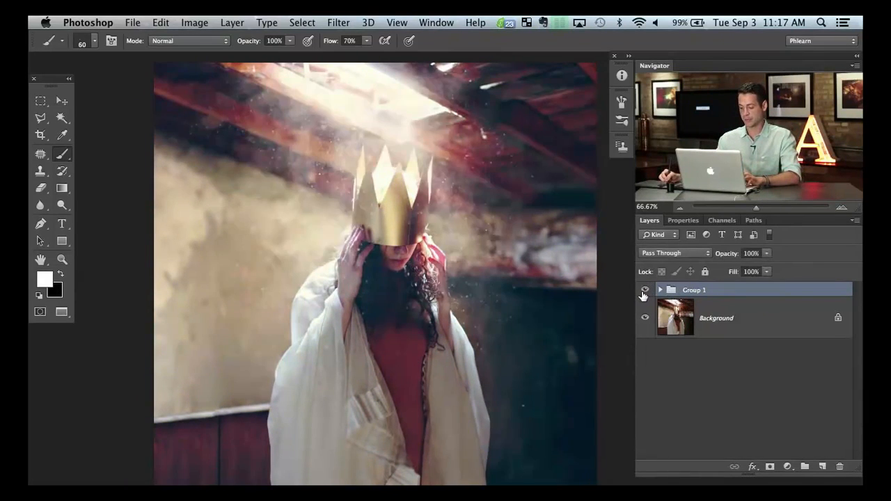
click(643, 293)
click(643, 293)
click(644, 293)
click(645, 293)
click(646, 296)
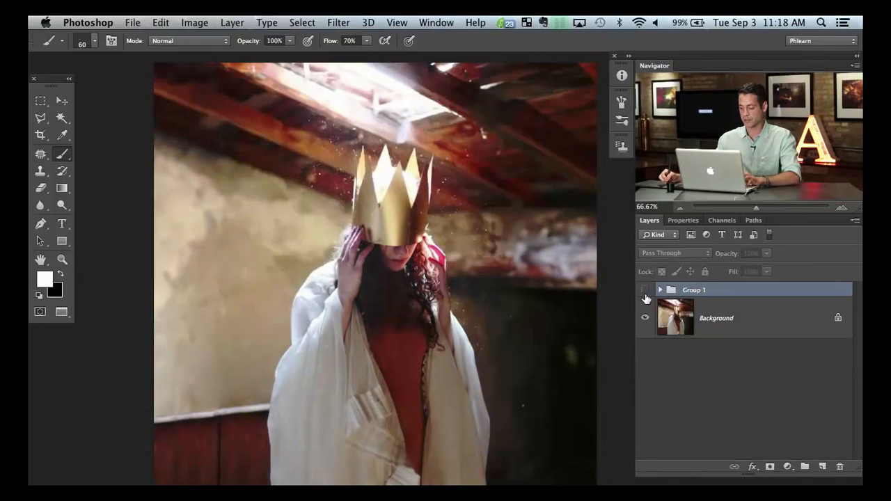
click(646, 296)
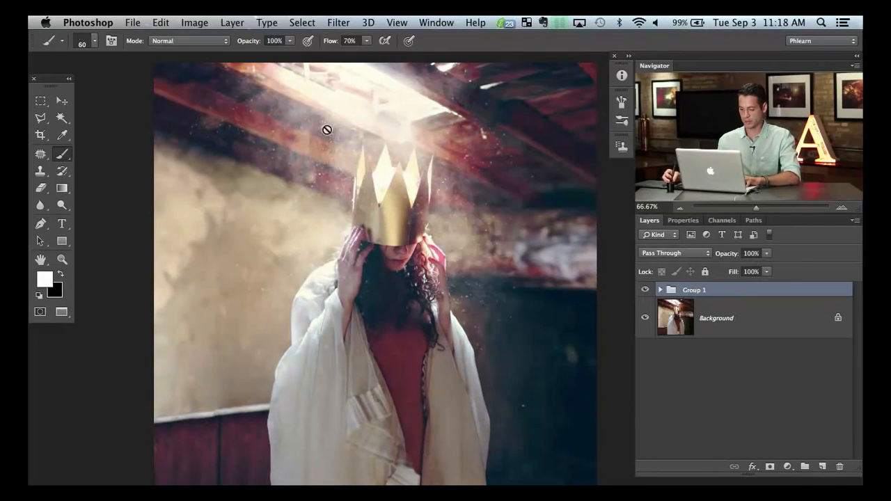
drag(323, 166, 296, 170)
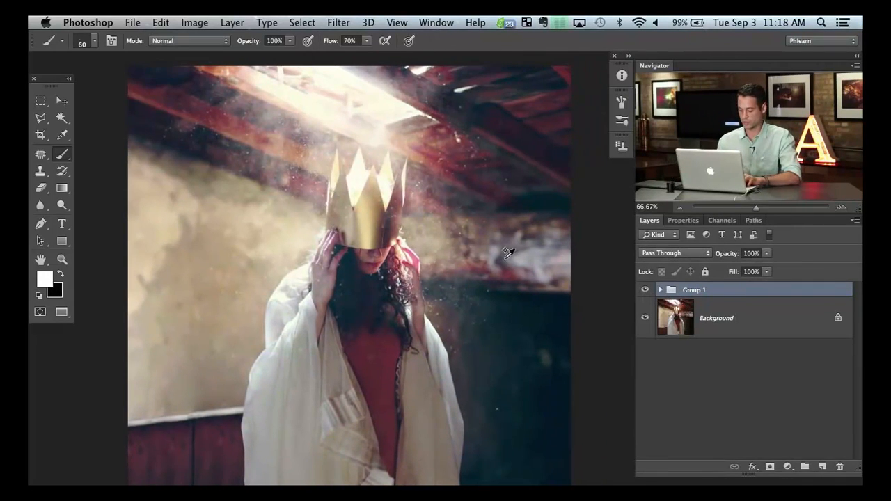
- Create a new empty layer above the group and open the brush settings for the current dust brush
key(shift+alt+super+n)
right_click(355, 159)
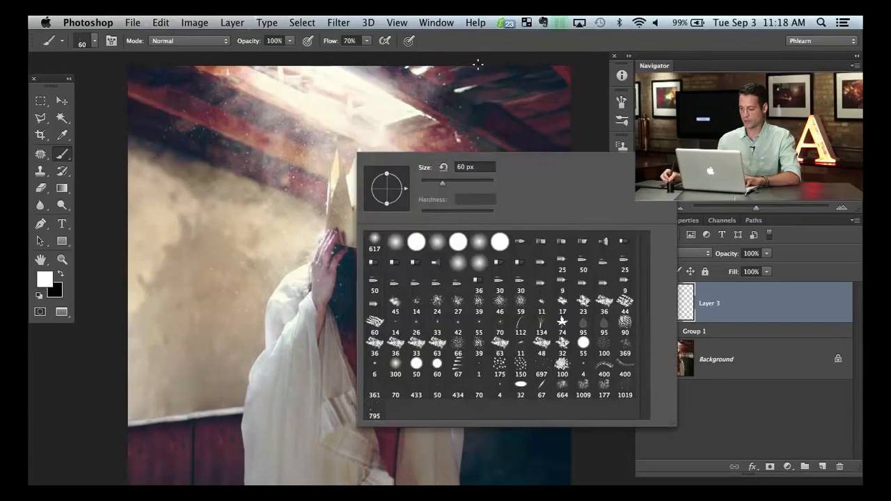
click(446, 24)
click(448, 140)
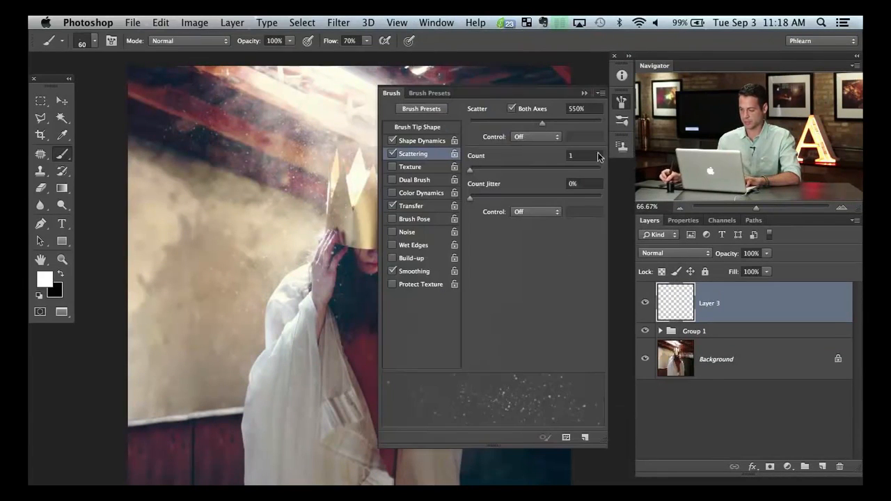
- Save the current dust brush as a new preset named "dust 3" with its size captured, and close the brush settings
click(600, 93)
click(618, 101)
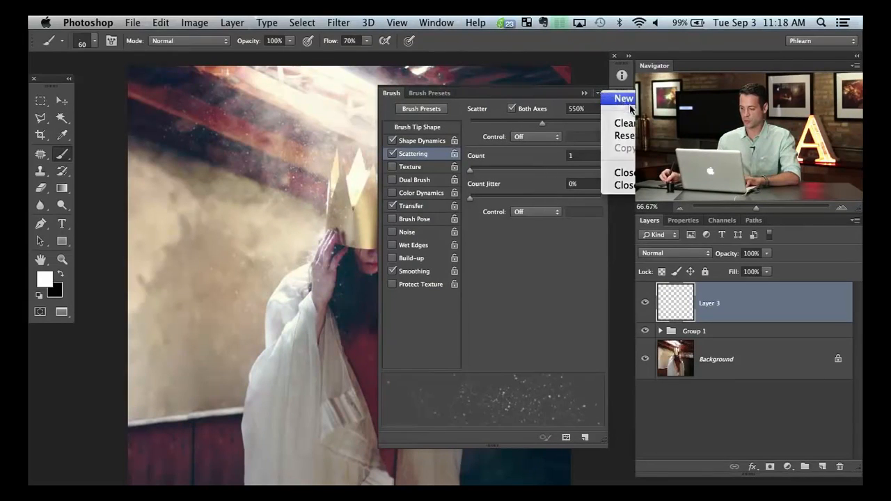
key(Right)
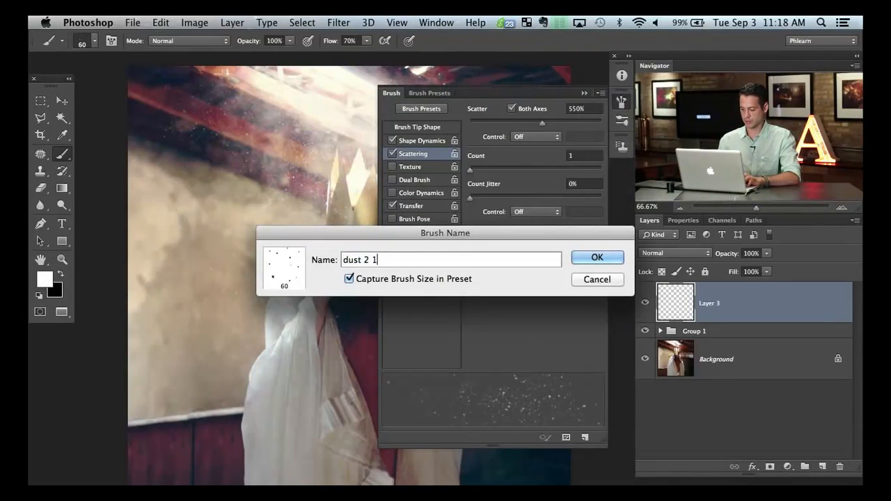
key(BackSpace)
key(BackSpace)
key(BackSpace)
key(BackSpace)
text(3)
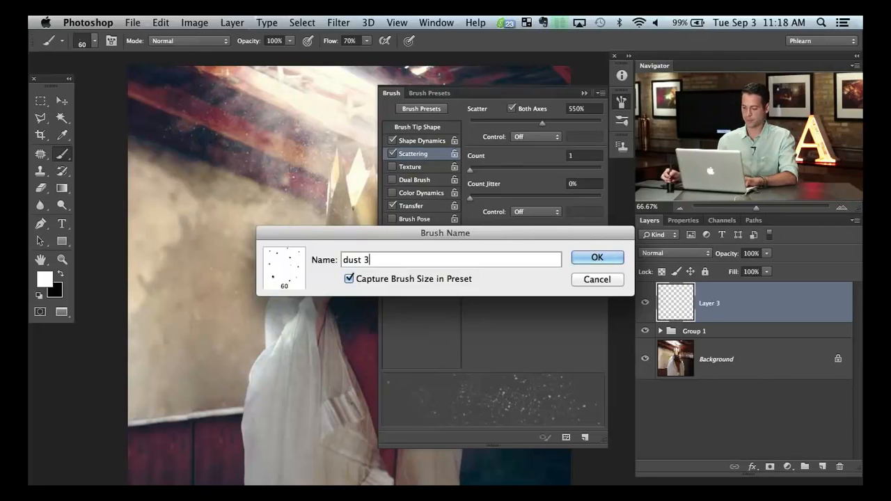
click(597, 256)
click(617, 106)
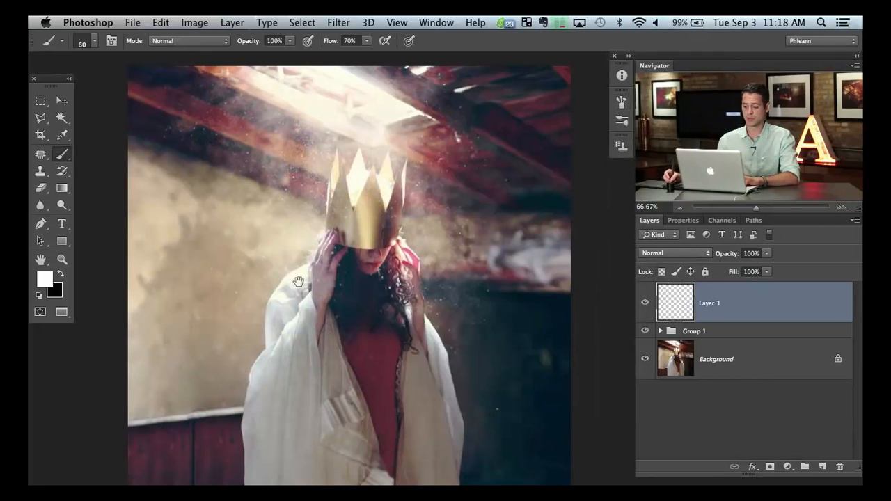
drag(299, 283, 304, 284)
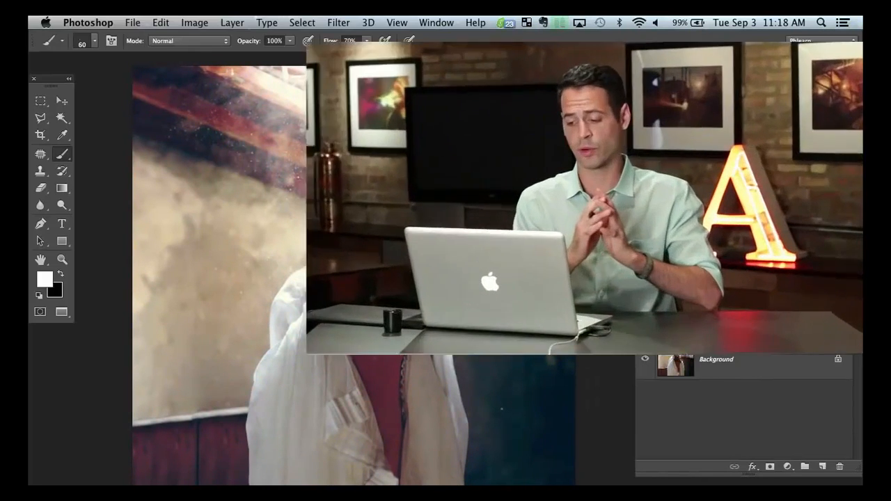